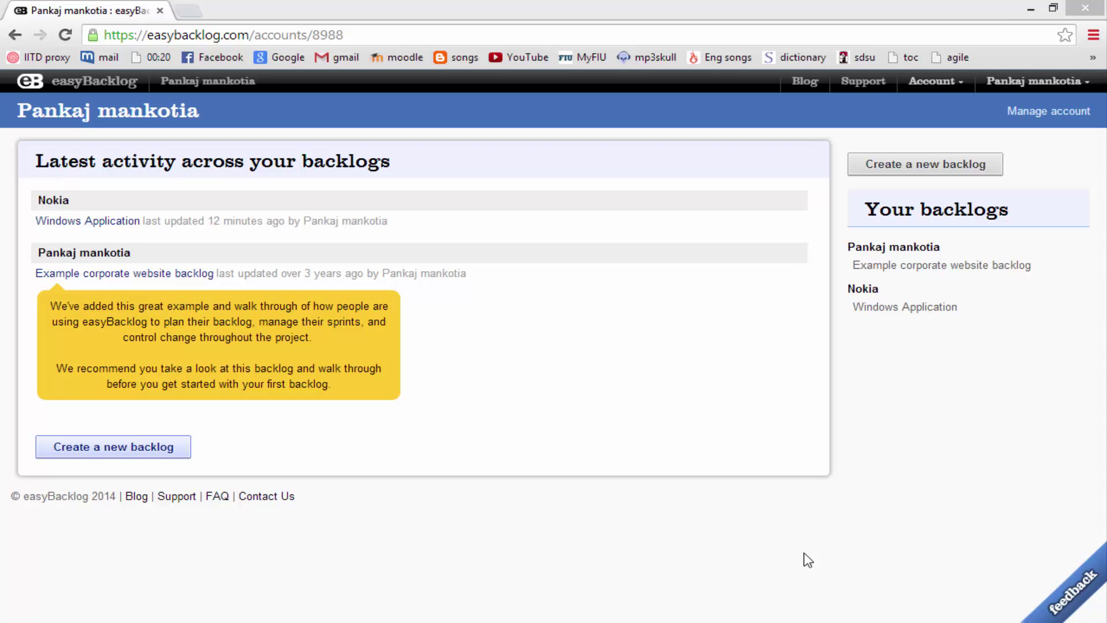
# Create the backlog 'Windows Application 1' for company Nokia, using American English ($)
pyautogui.click(885, 166)
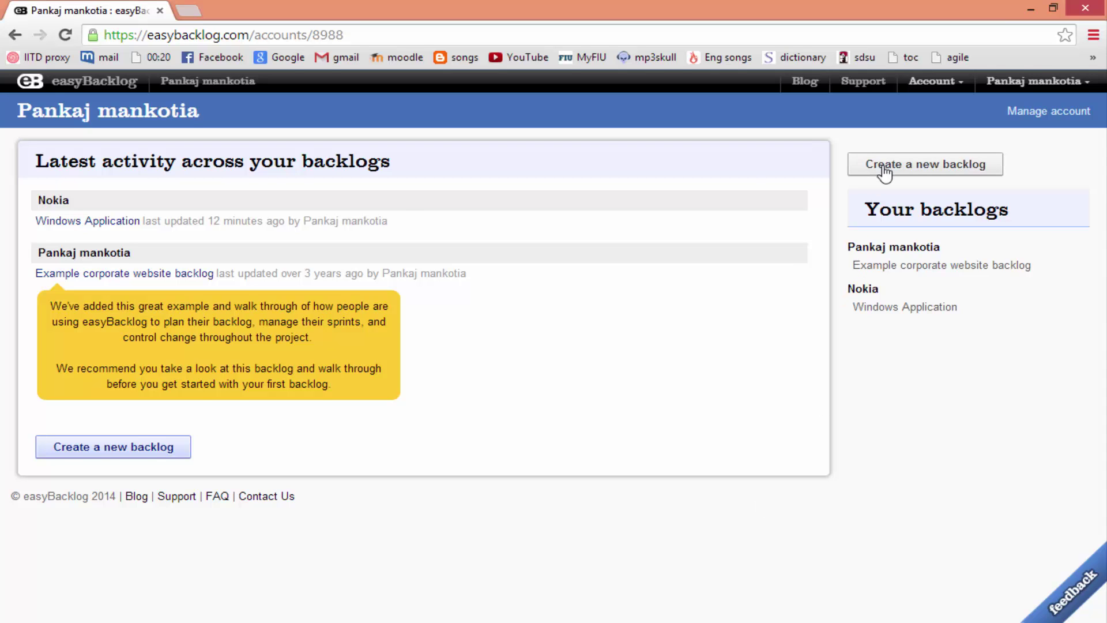
pyautogui.click(230, 180)
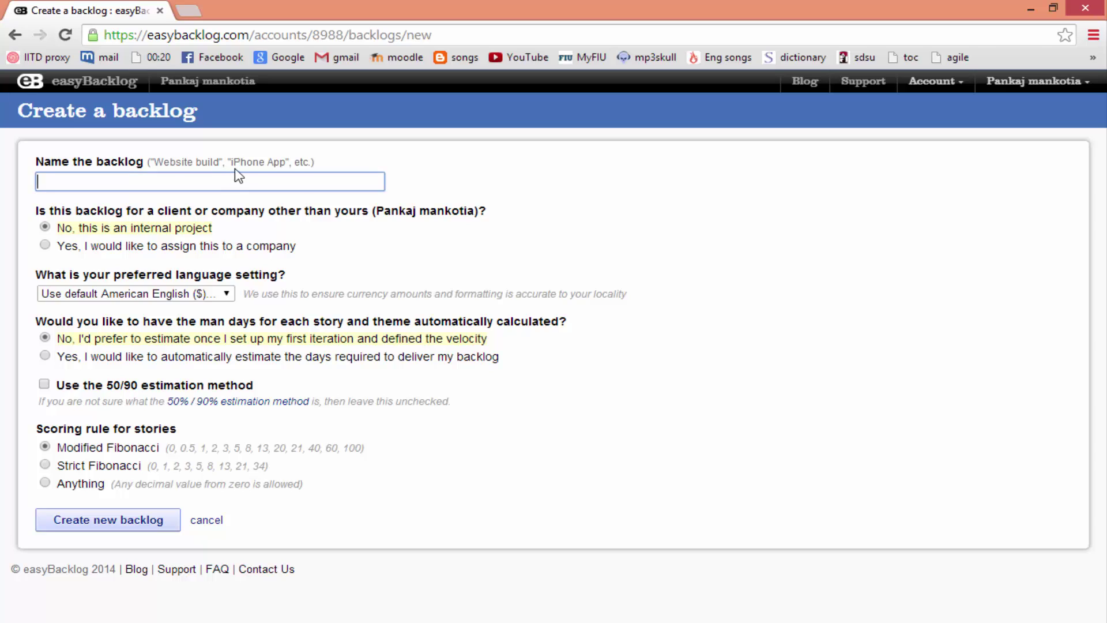
pyautogui.write('Wind')
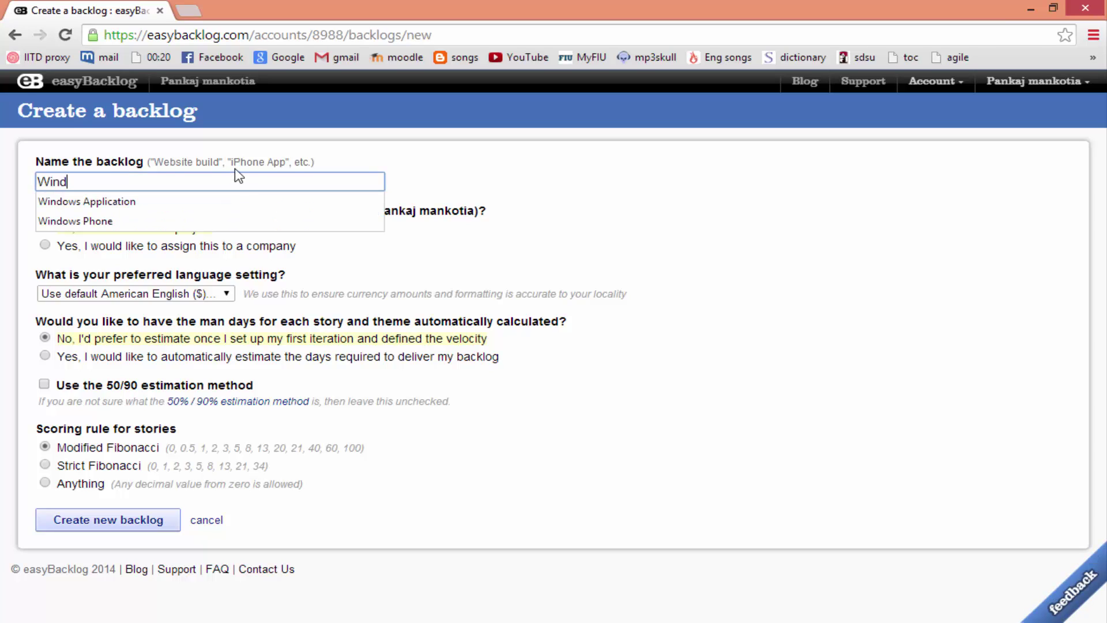
pyautogui.write('ows Appli')
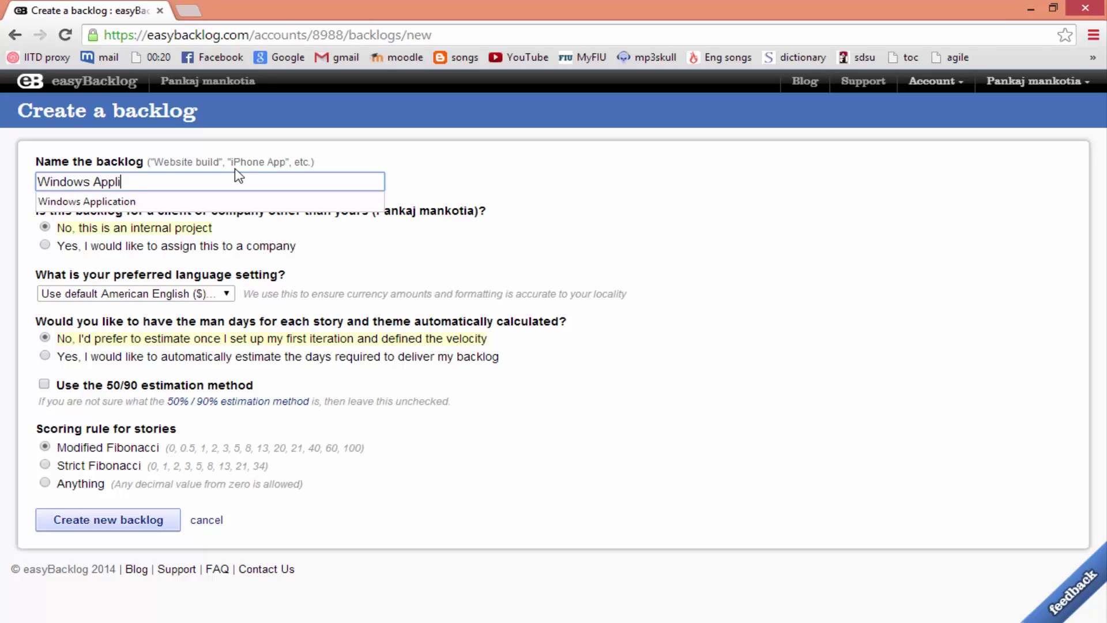
pyautogui.write('cation 1')
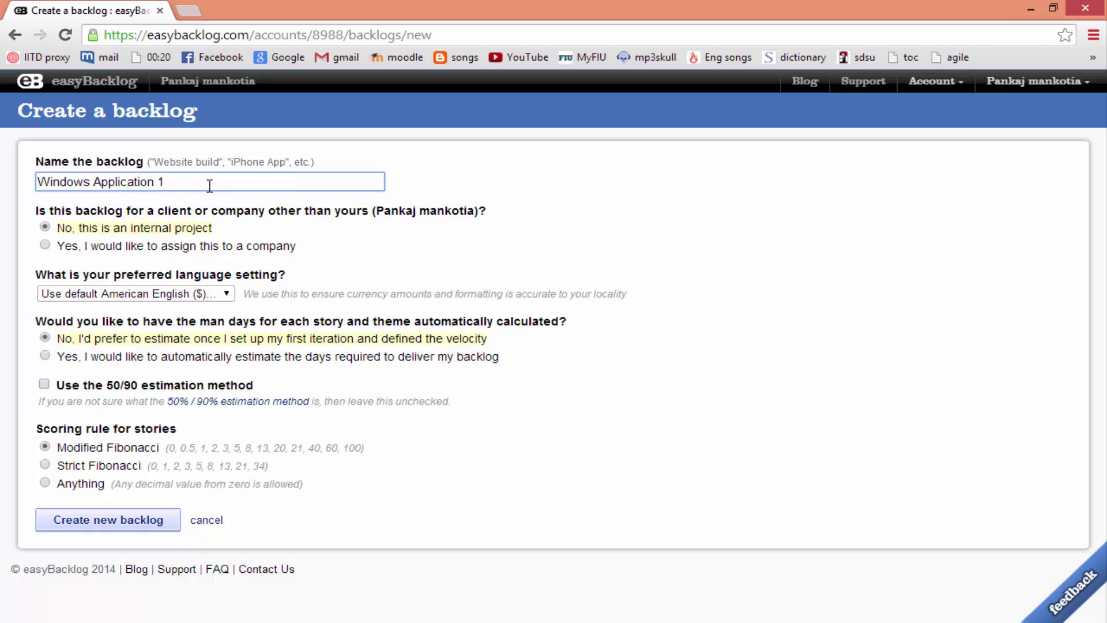
pyautogui.click(200, 248)
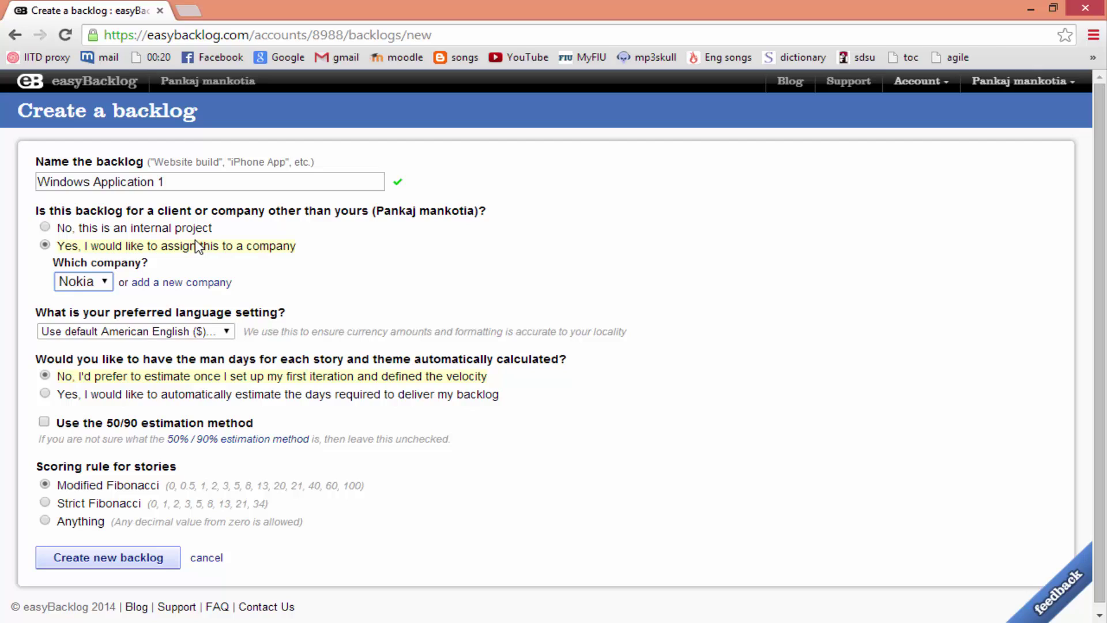
pyautogui.click(132, 335)
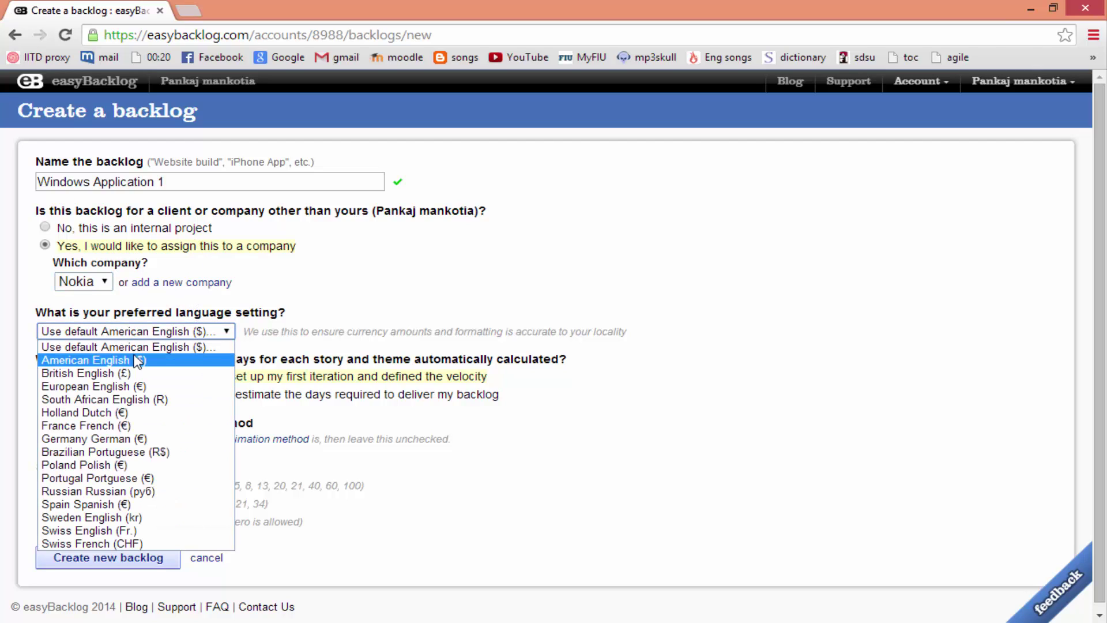
pyautogui.click(137, 360)
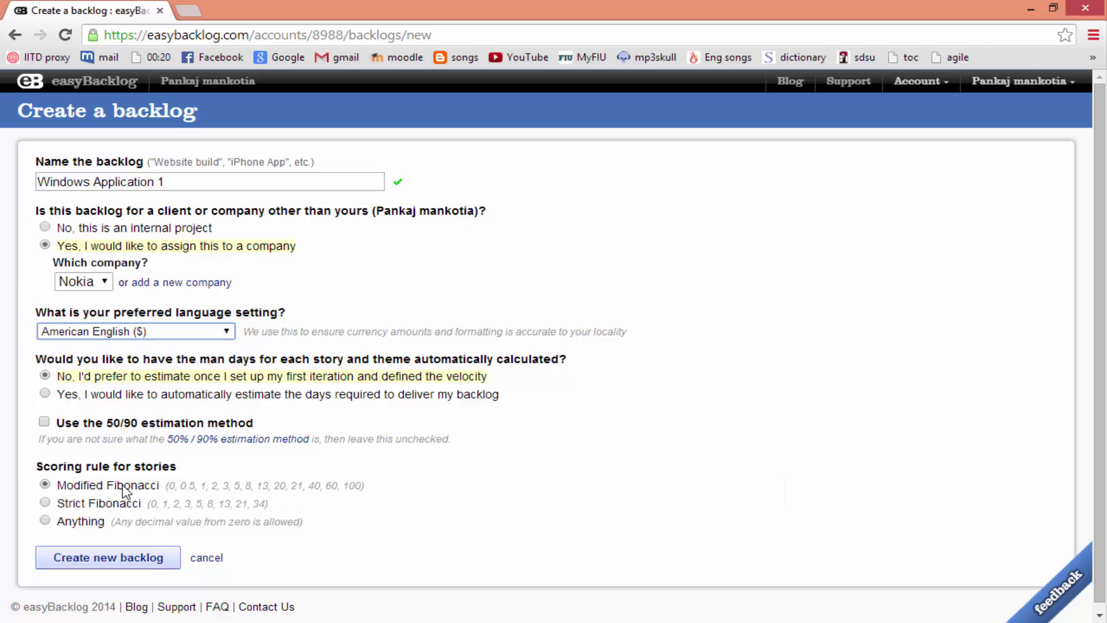
pyautogui.click(123, 560)
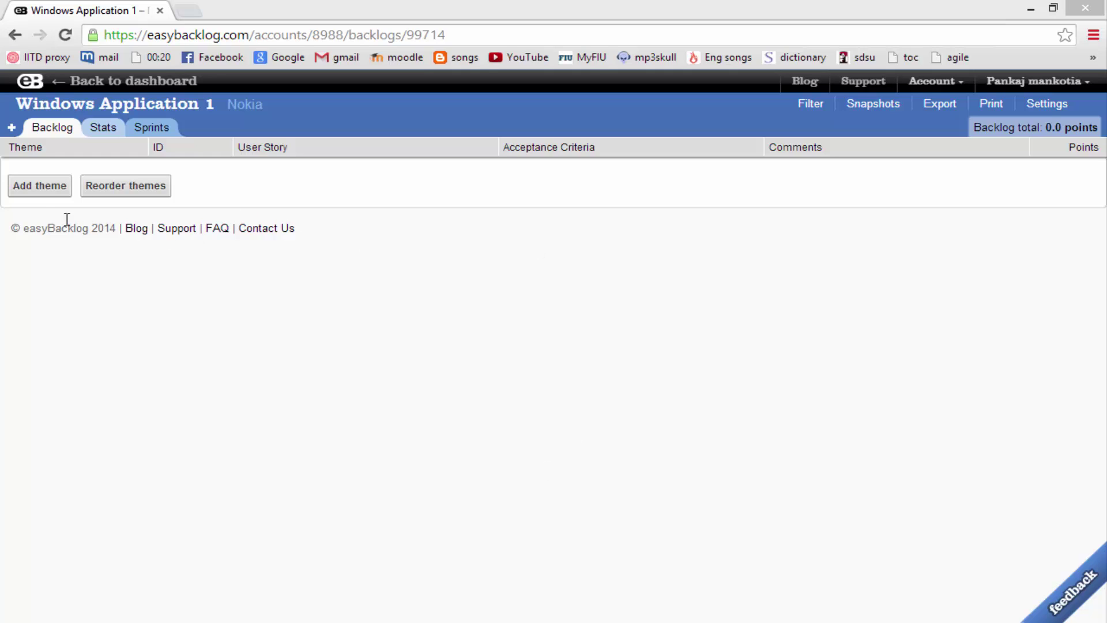
# Add the themes Startup and Menu to the backlog
pyautogui.click(38, 191)
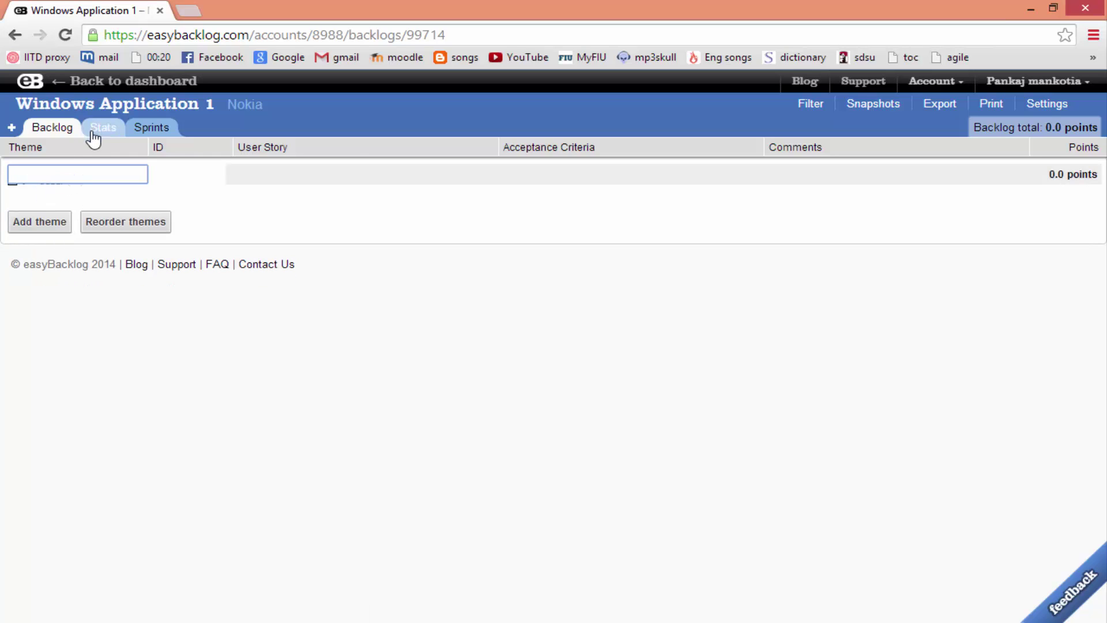
pyautogui.write('Startup')
pyautogui.press('Tab')
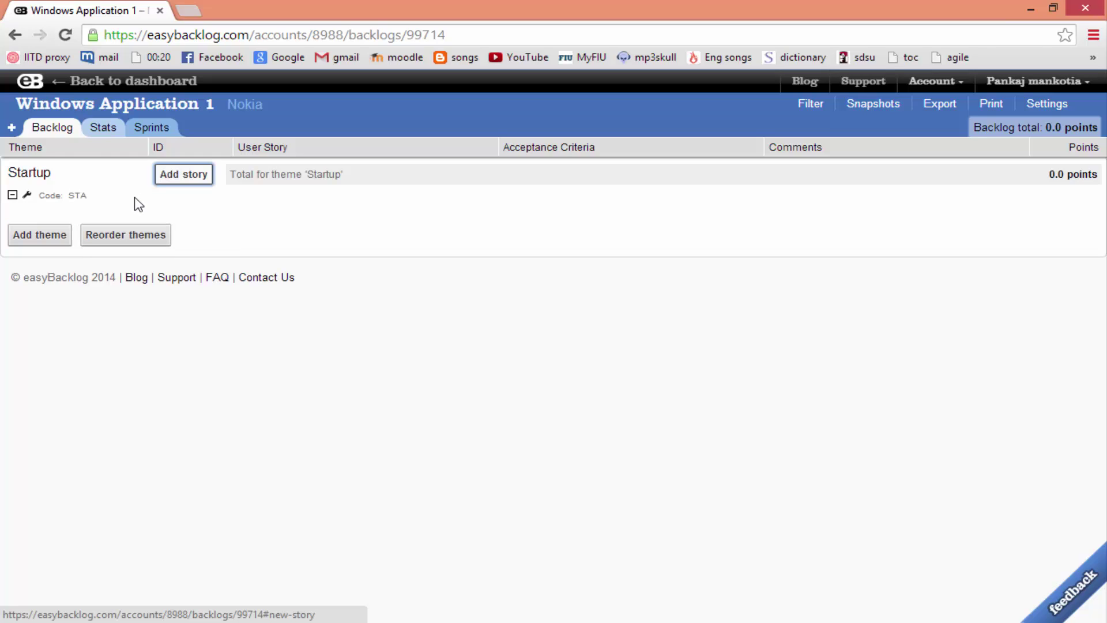
pyautogui.click(41, 236)
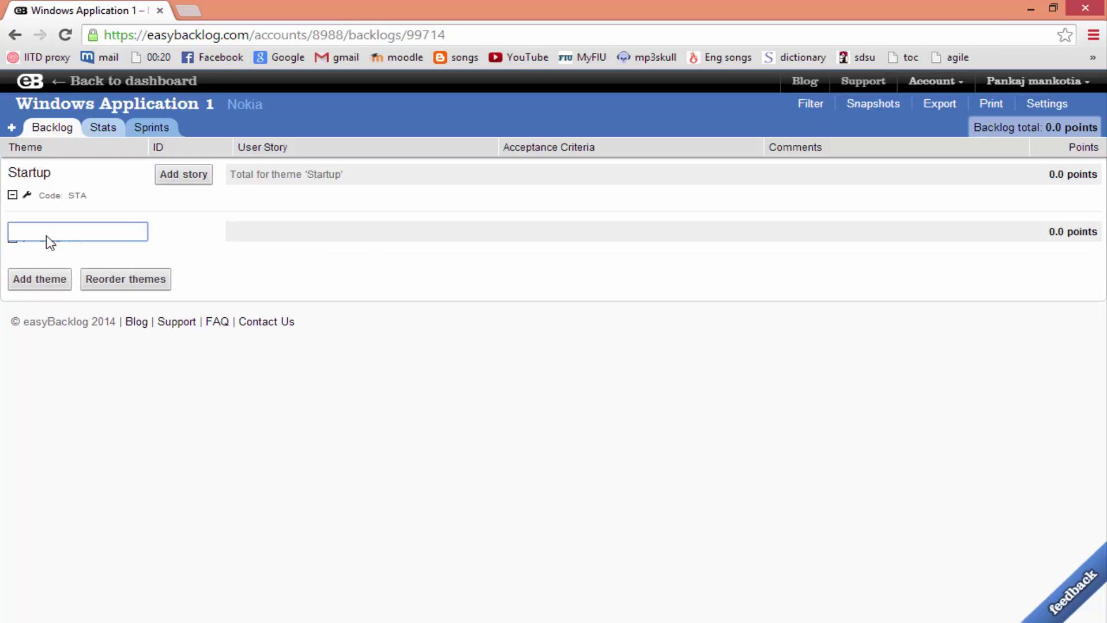
pyautogui.write('Menu')
pyautogui.press('Return')
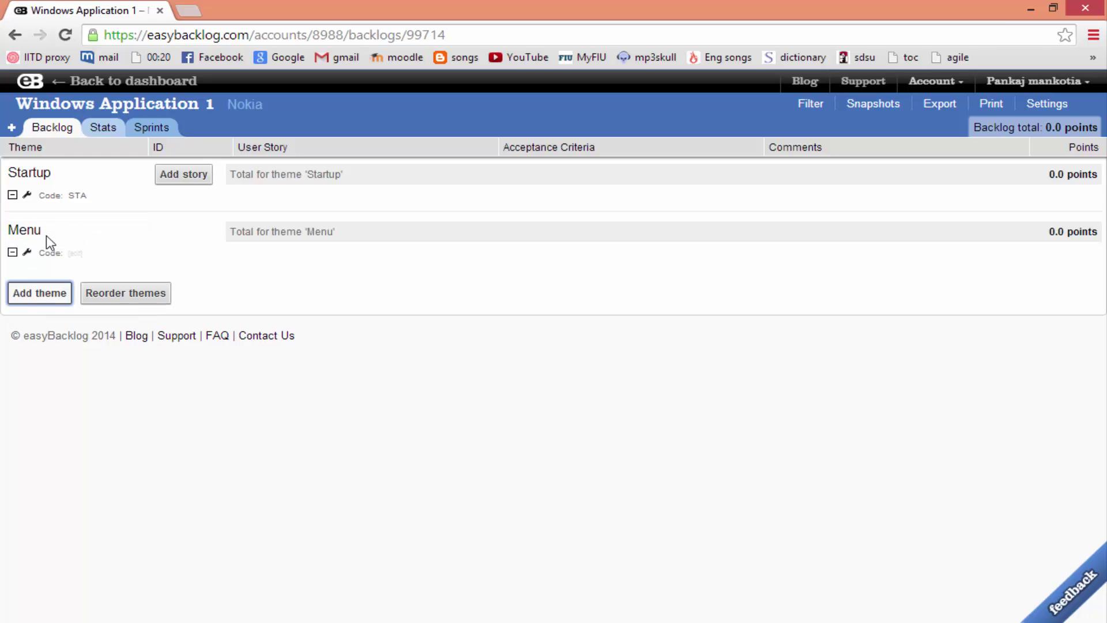
# Add the themes Account Setup and New below Menu
pyautogui.click(36, 293)
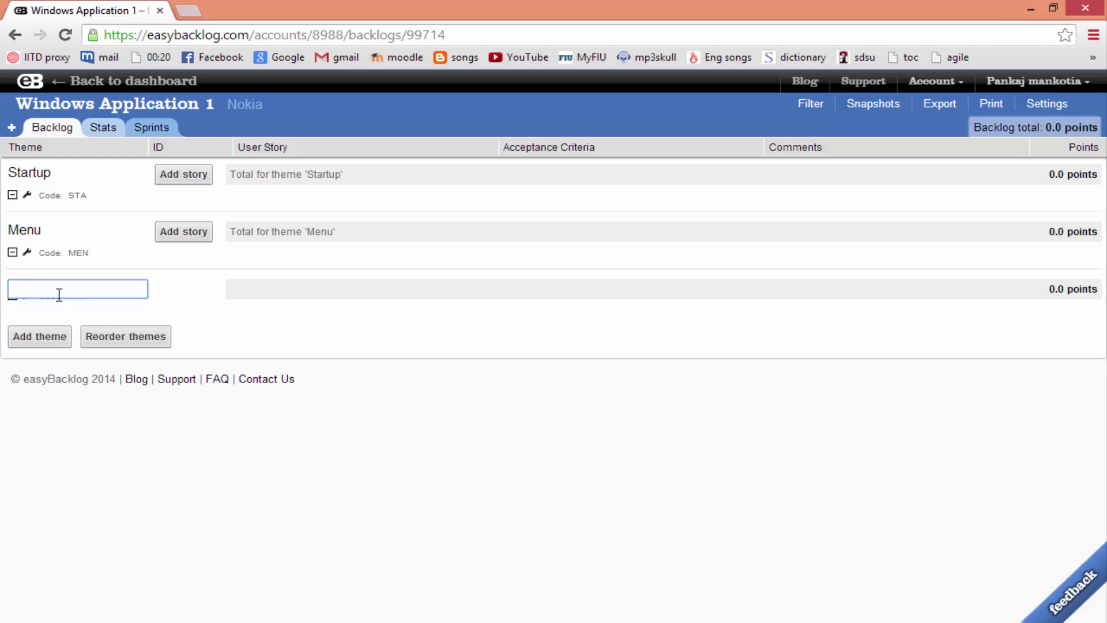
pyautogui.write('Account Setup')
pyautogui.press('Return')
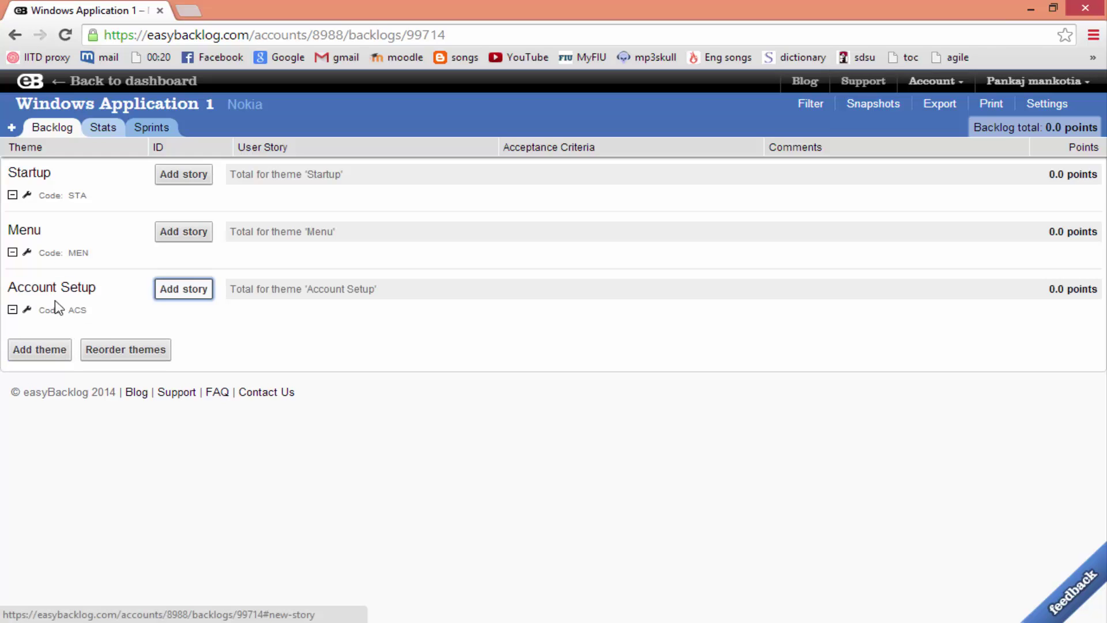
pyautogui.click(39, 350)
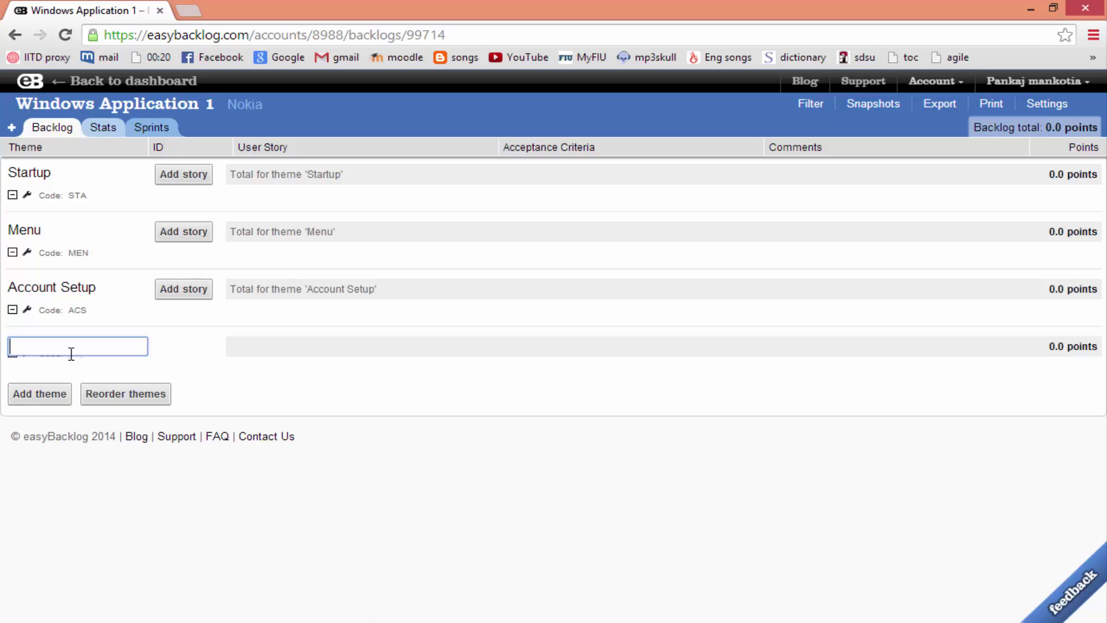
pyautogui.write('New')
pyautogui.press('Tab')
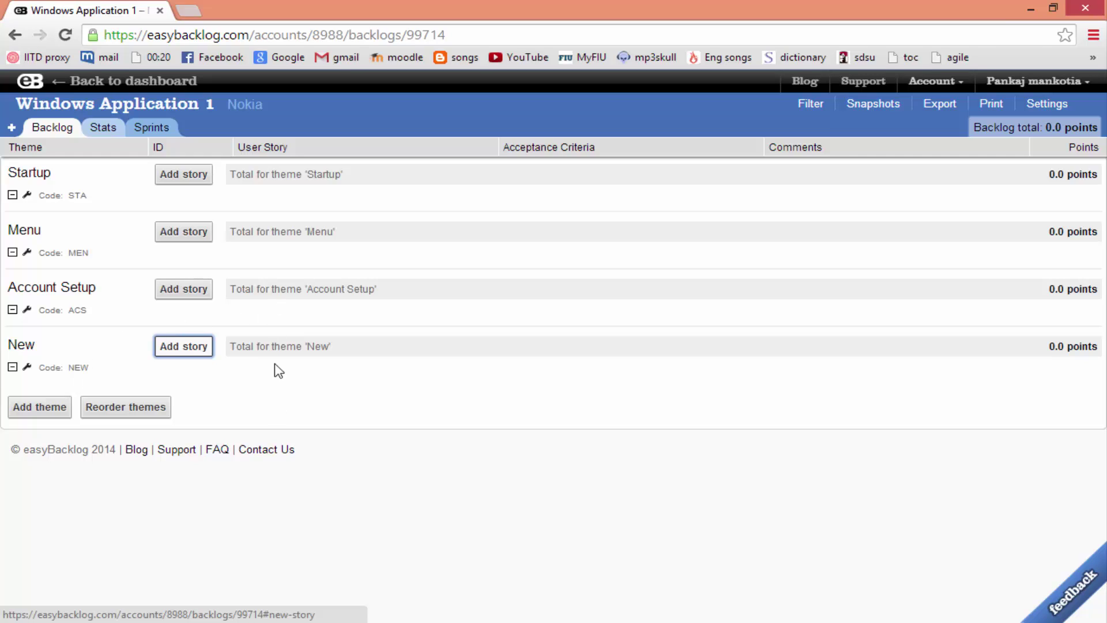
# Add Startup story: User can see startup screen to realize the app is loading; criteria 'show progress bar', 'logo animation'
pyautogui.click(190, 175)
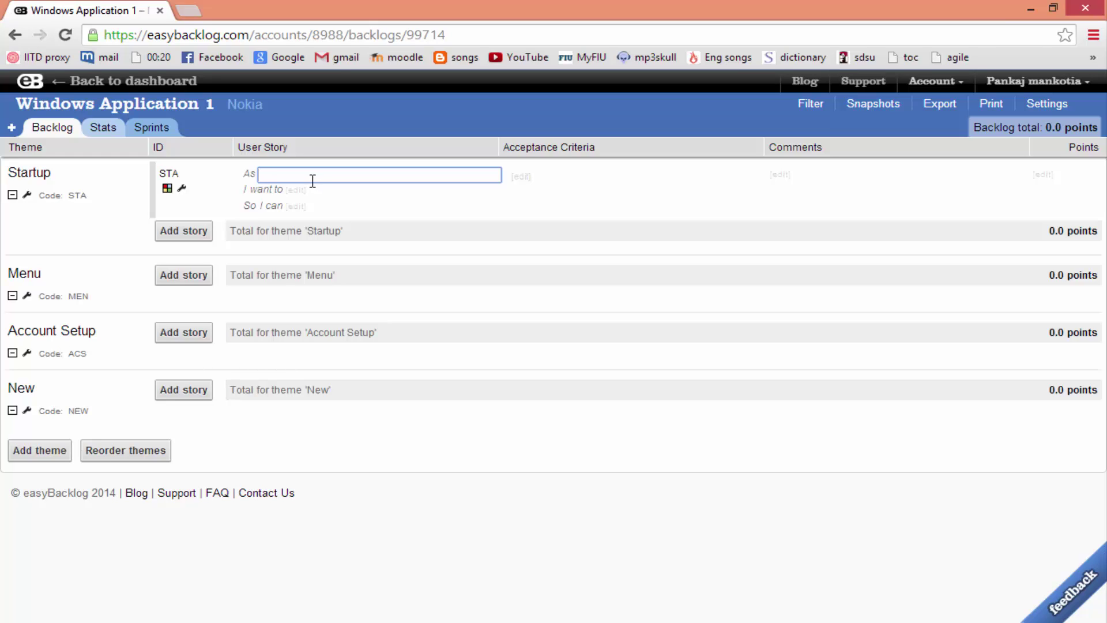
pyautogui.write('User')
pyautogui.press('Tab')
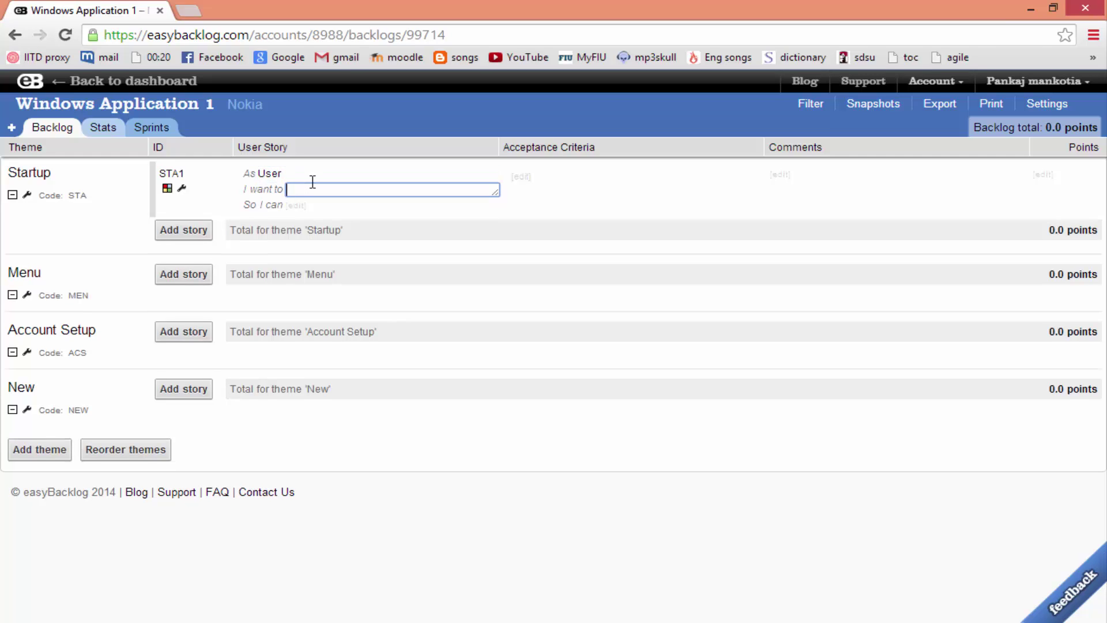
pyautogui.write('see a startup screen')
pyautogui.press('Tab')
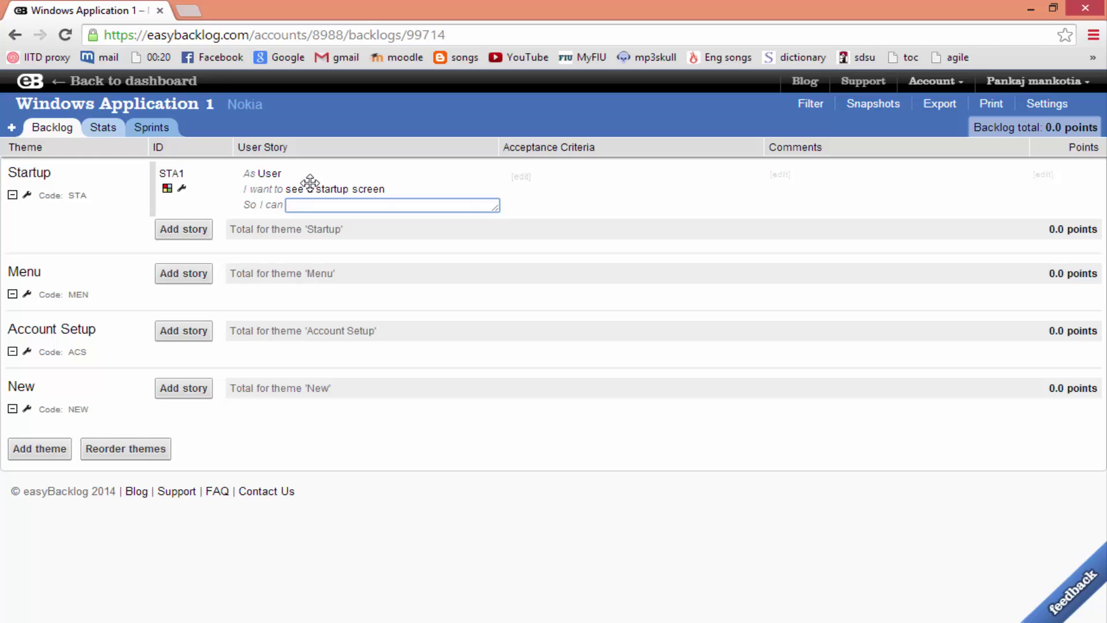
pyautogui.write('realize the app is loading')
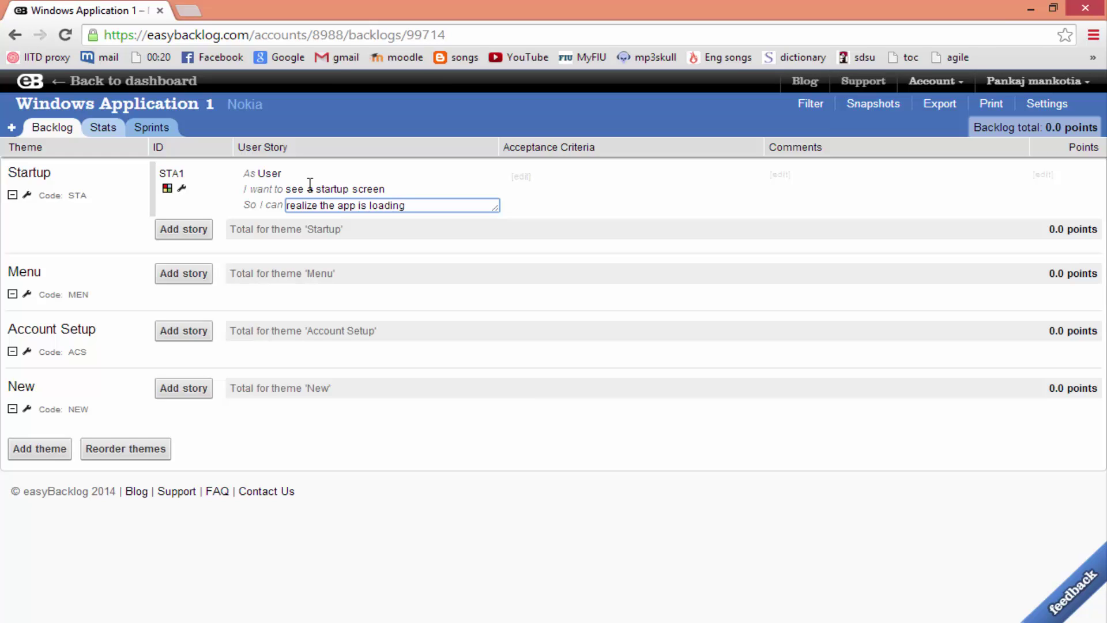
pyautogui.press('Tab')
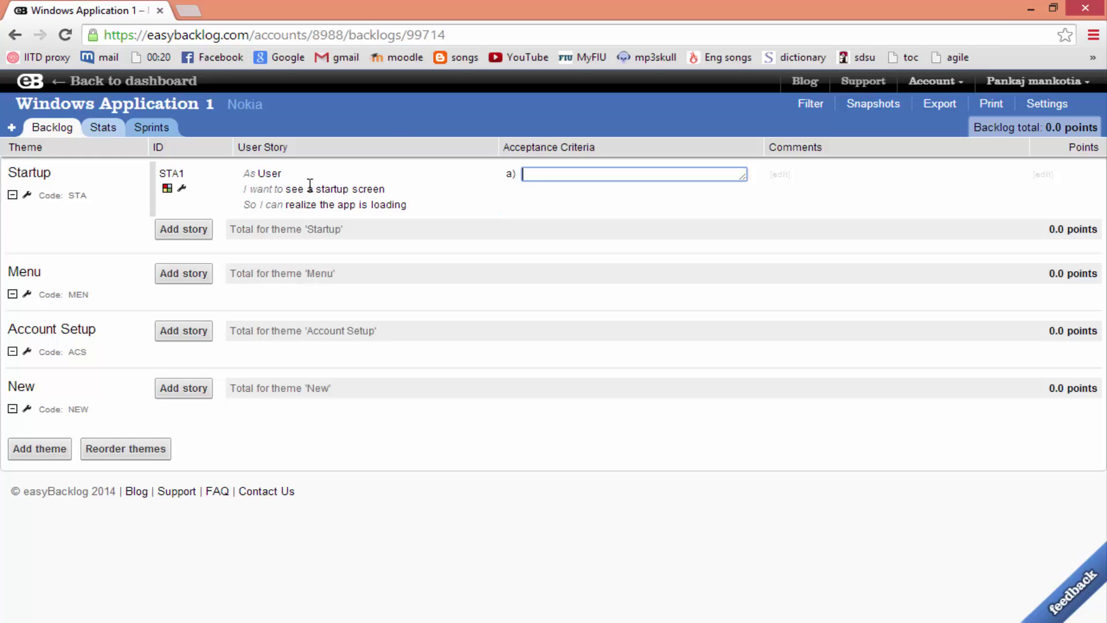
pyautogui.write('show progress bar')
pyautogui.press('Return')
pyautogui.write('l')
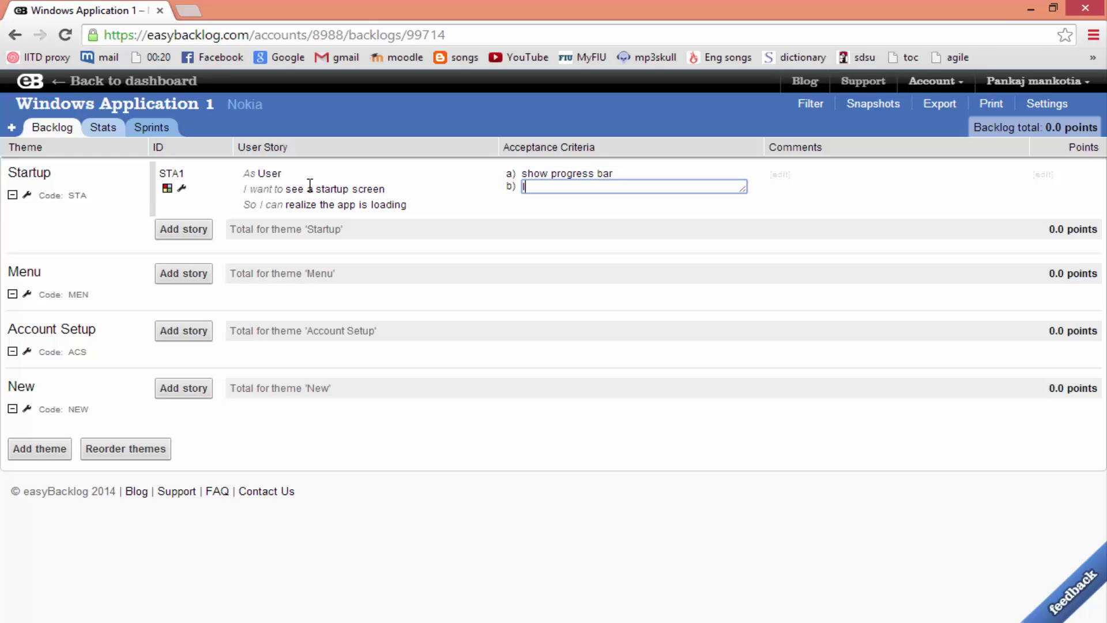
pyautogui.write('ogo animation')
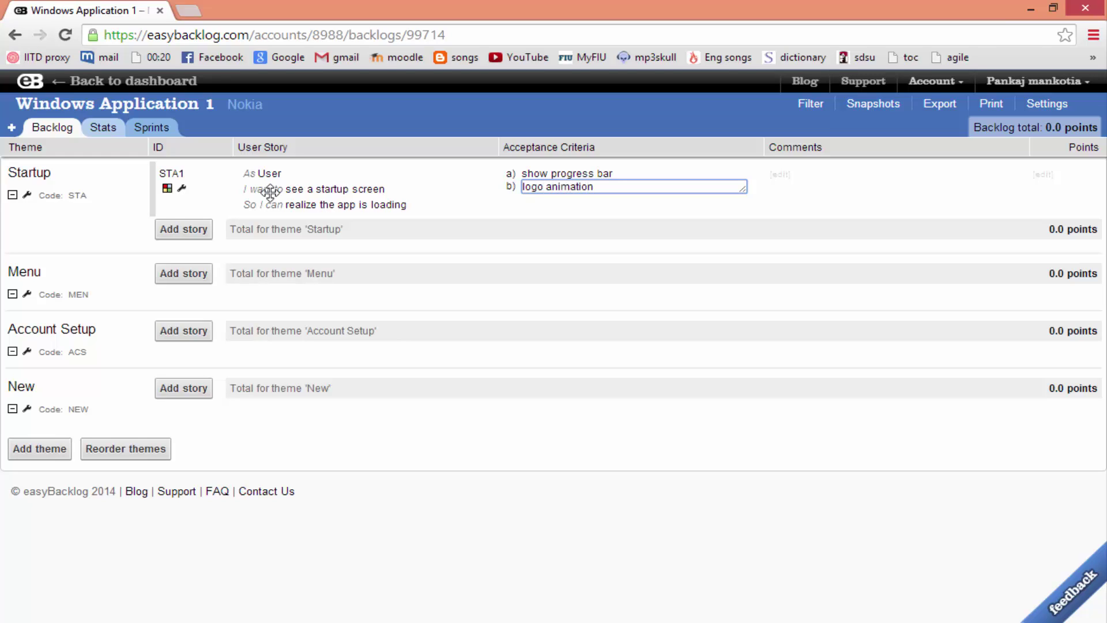
# Add Startup story STA2: User is told it is offline so they can connect to a WI-FI
pyautogui.click(168, 229)
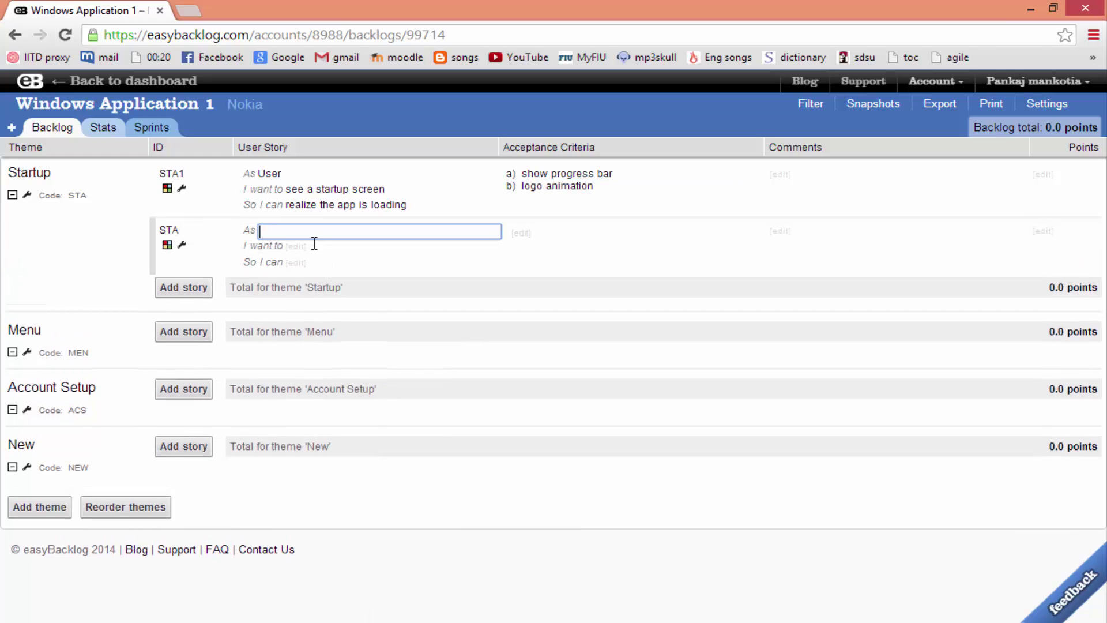
pyautogui.write('User')
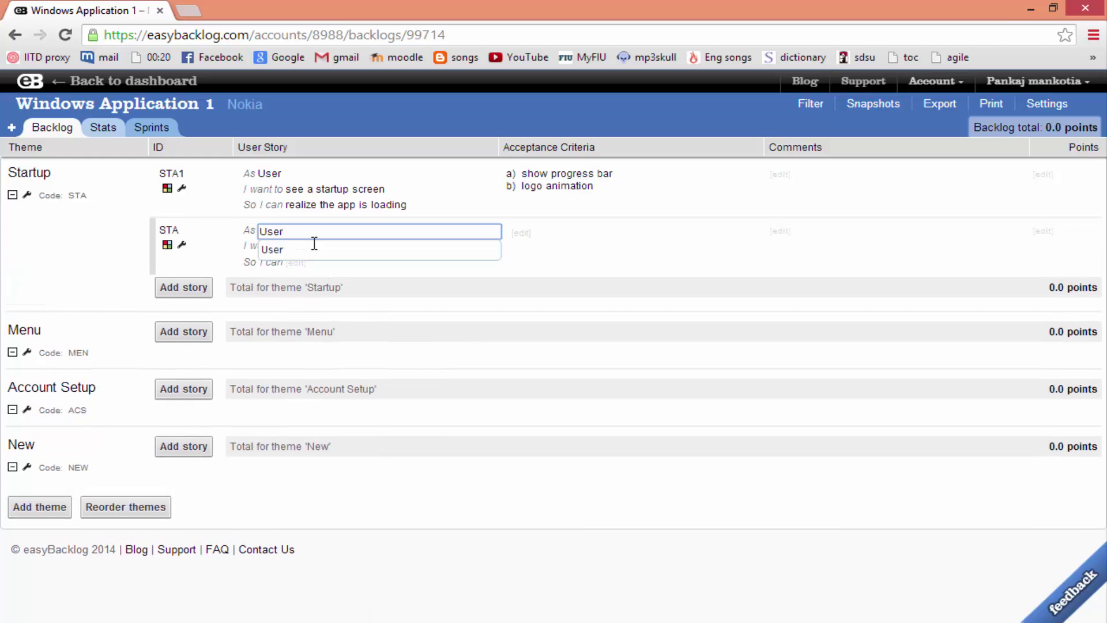
pyautogui.press('Tab')
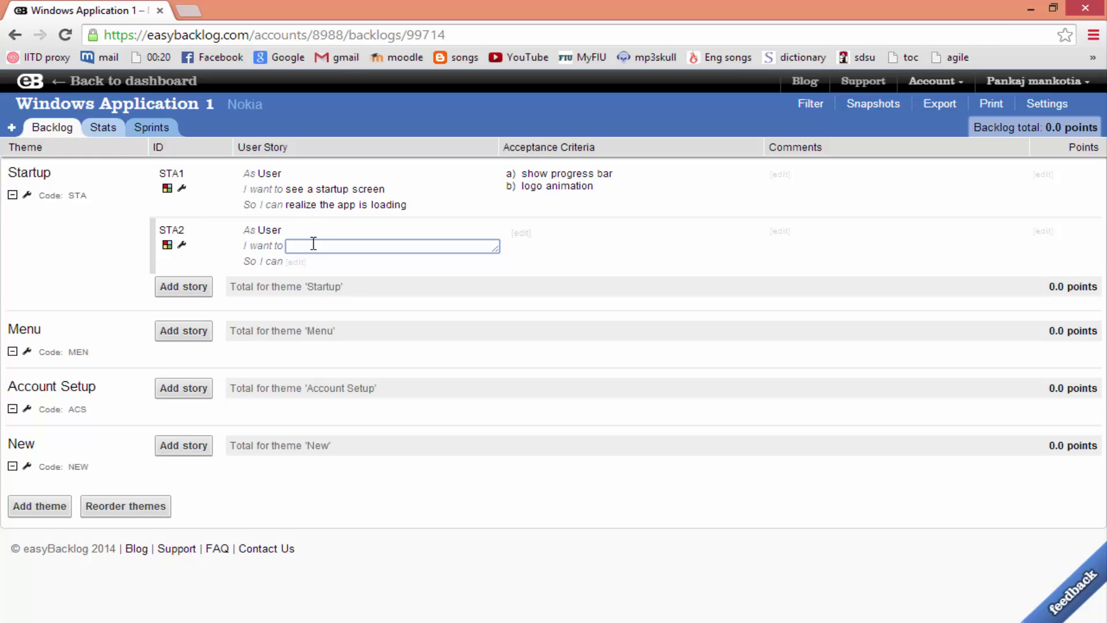
pyautogui.write('told it I am offline')
pyautogui.press('Tab')
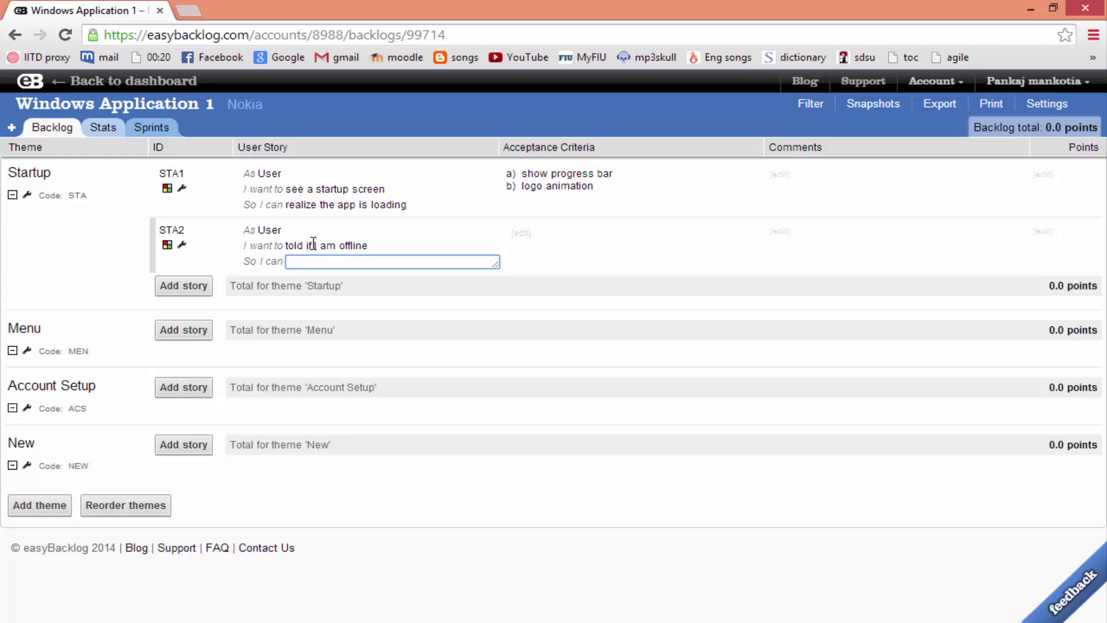
pyautogui.write('connect to a WI-FI')
pyautogui.press('Tab')
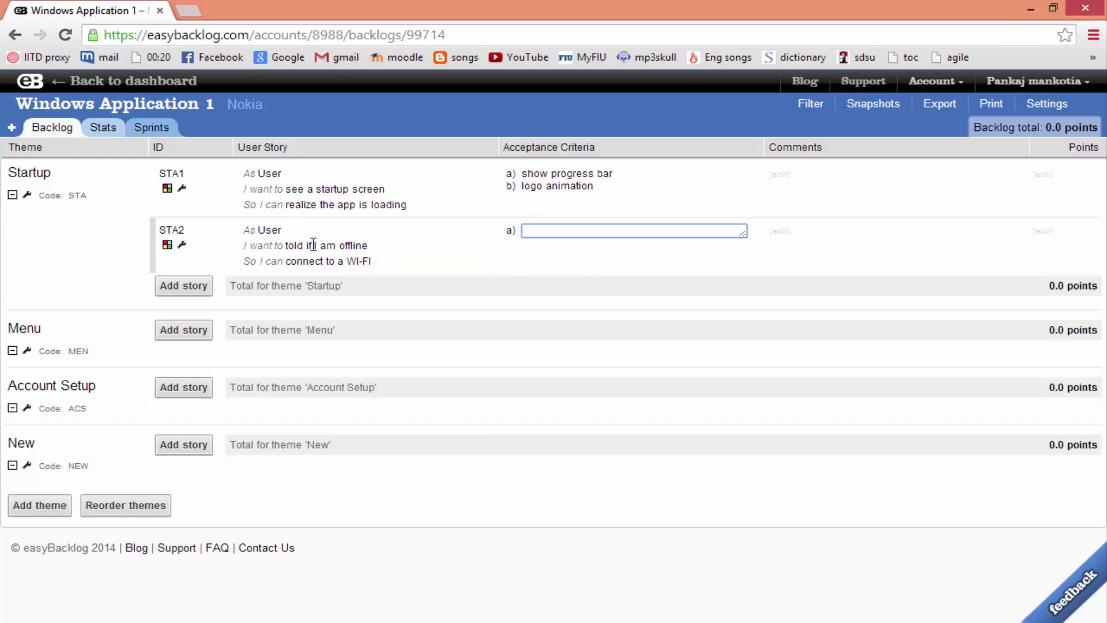
# Give STA2 criteria 'Alert must be shown' and 'Request to server must successful to continue'
pyautogui.write('Alert must be shownq')
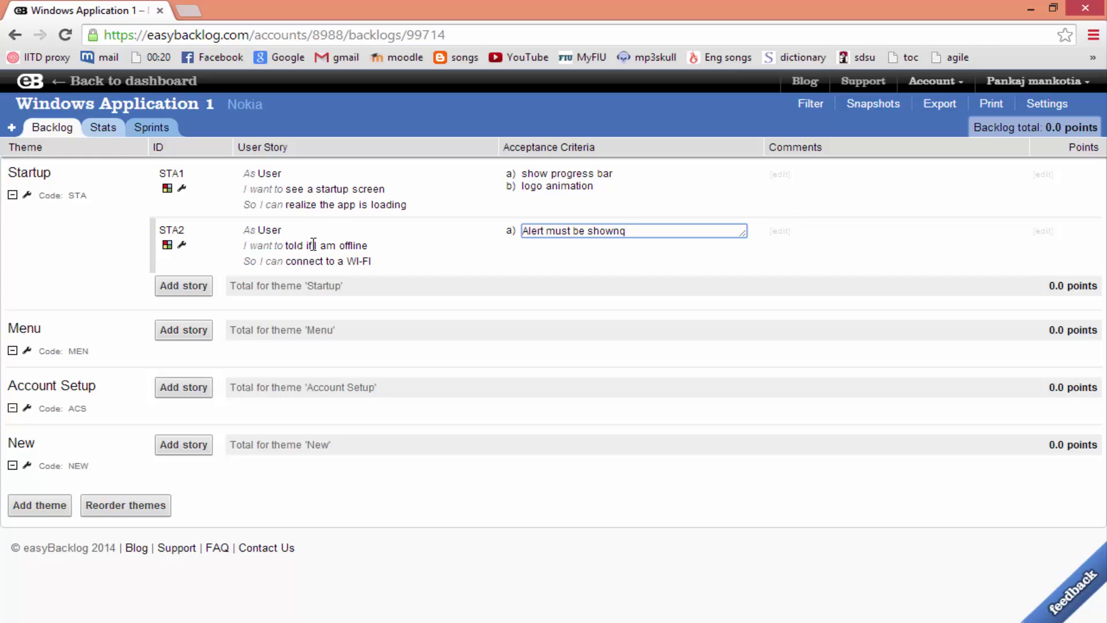
pyautogui.press('BackSpace')
pyautogui.press('Return')
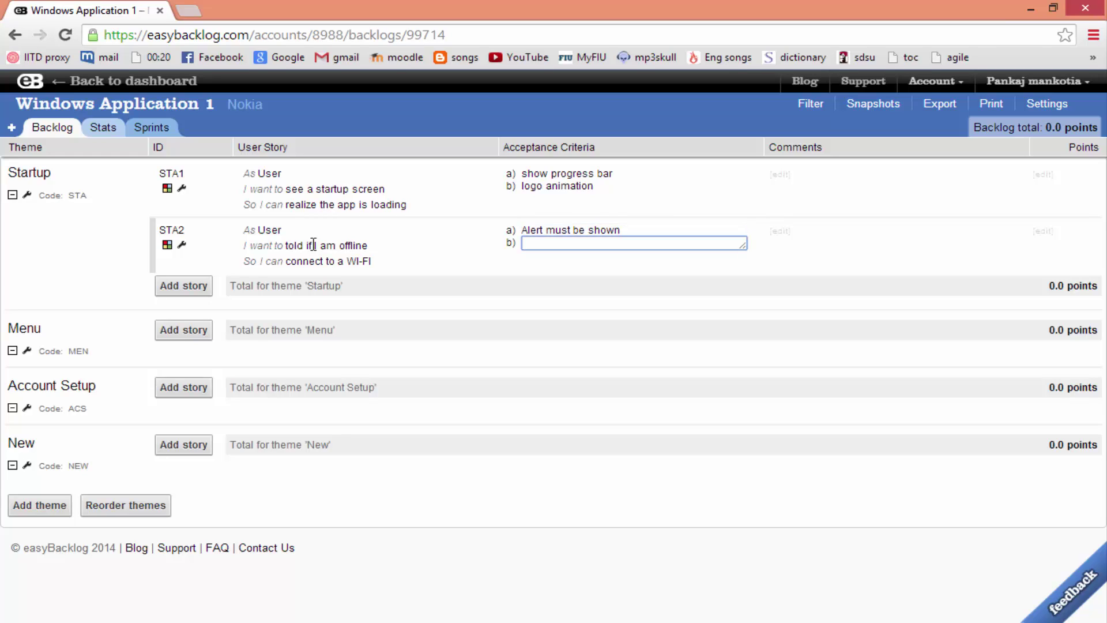
pyautogui.write('Request to server must ')
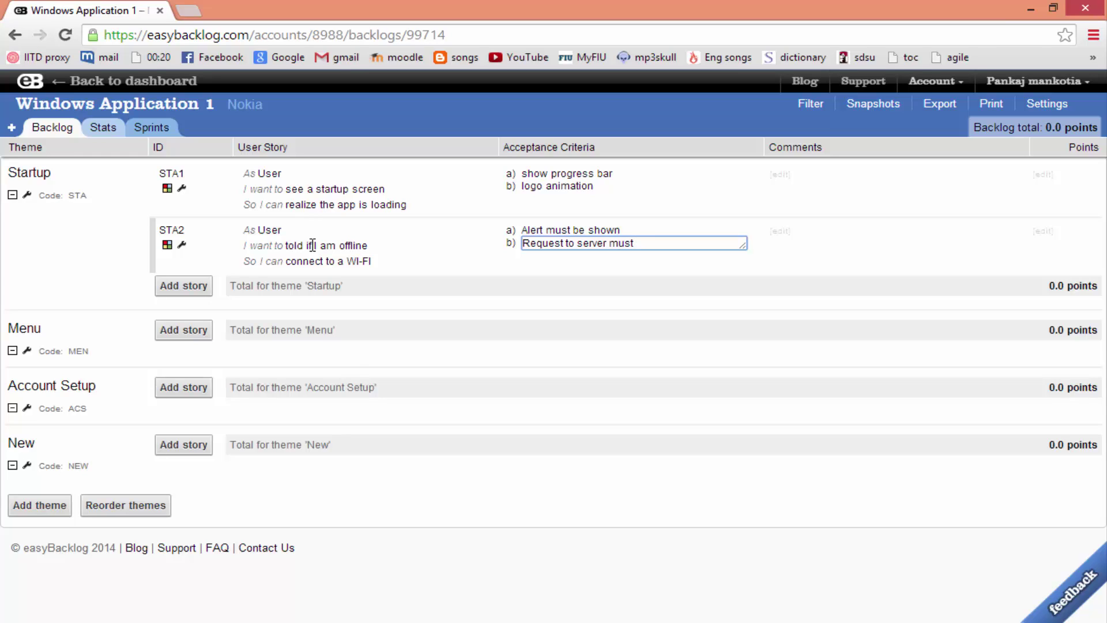
pyautogui.write('successful to continue')
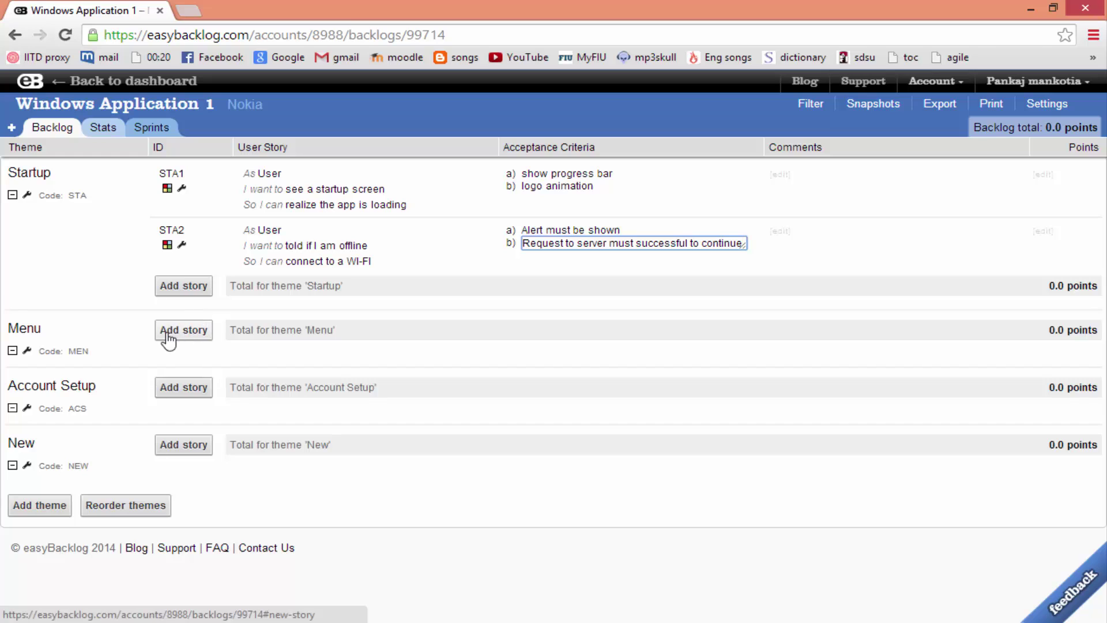
# Add Startup story STA3 with User wanting to see flash screen, criterion 'Flash Screen'
pyautogui.click(198, 289)
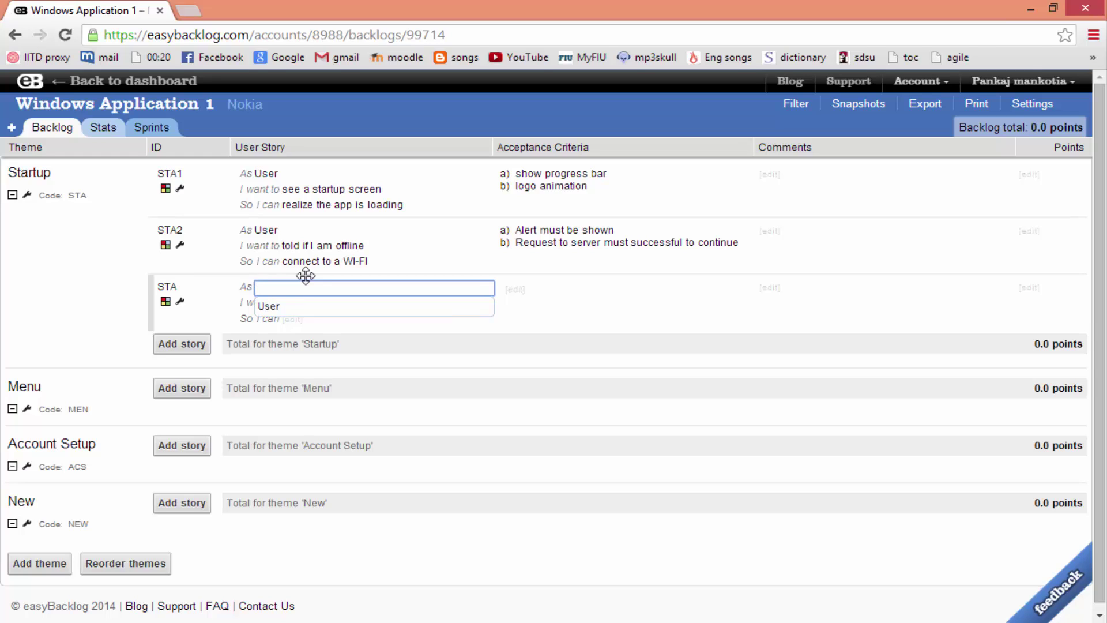
pyautogui.write('User')
pyautogui.press('Tab')
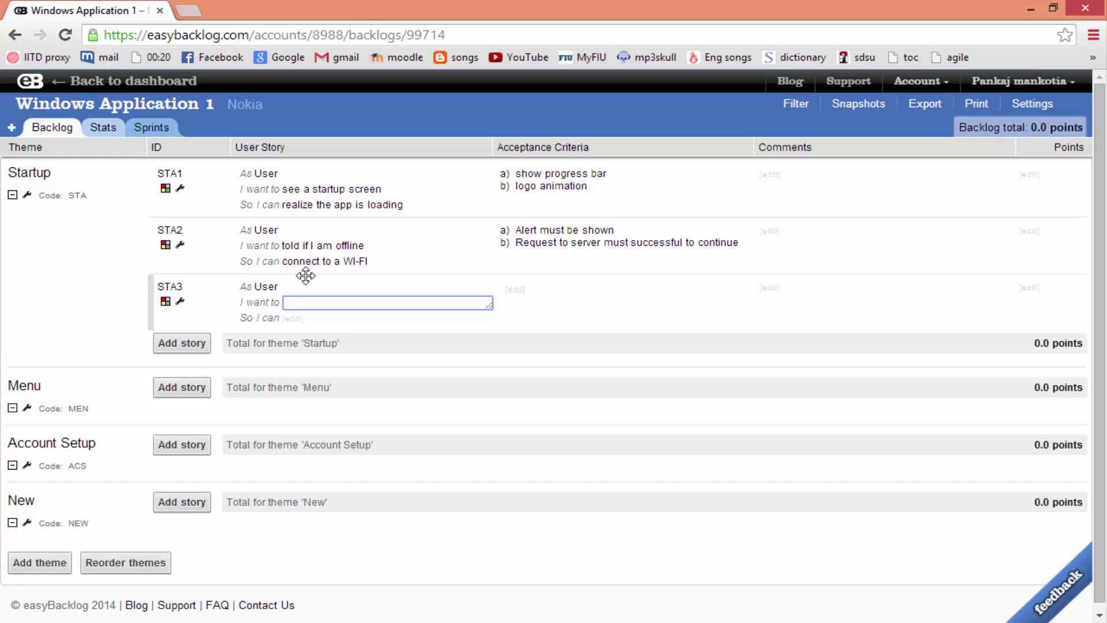
pyautogui.write('see flash screen')
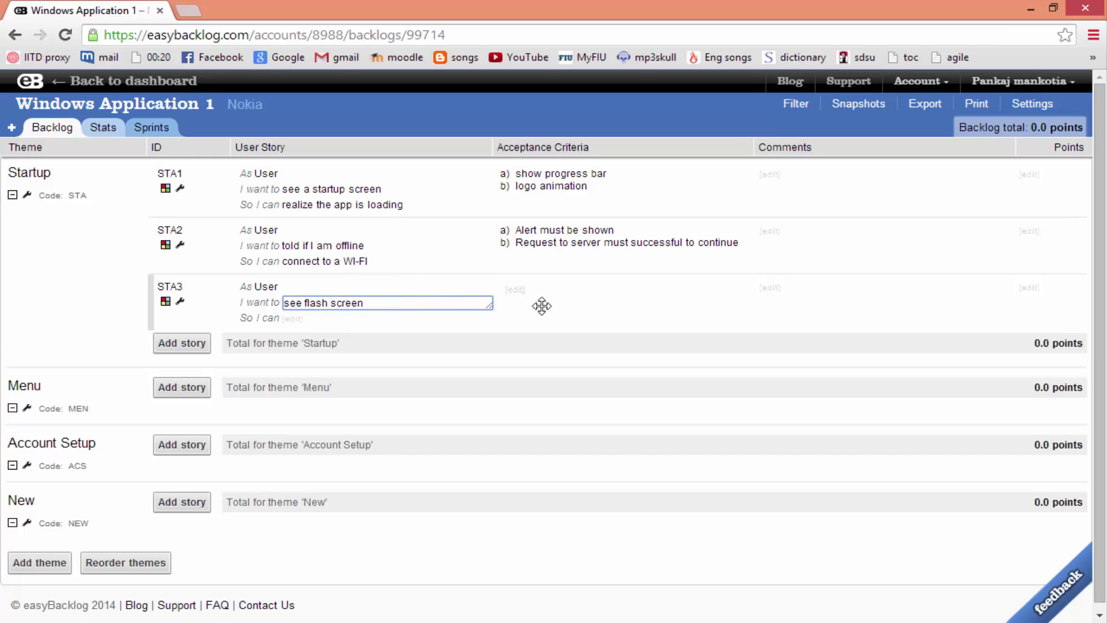
pyautogui.press('Tab')
pyautogui.press('Tab')
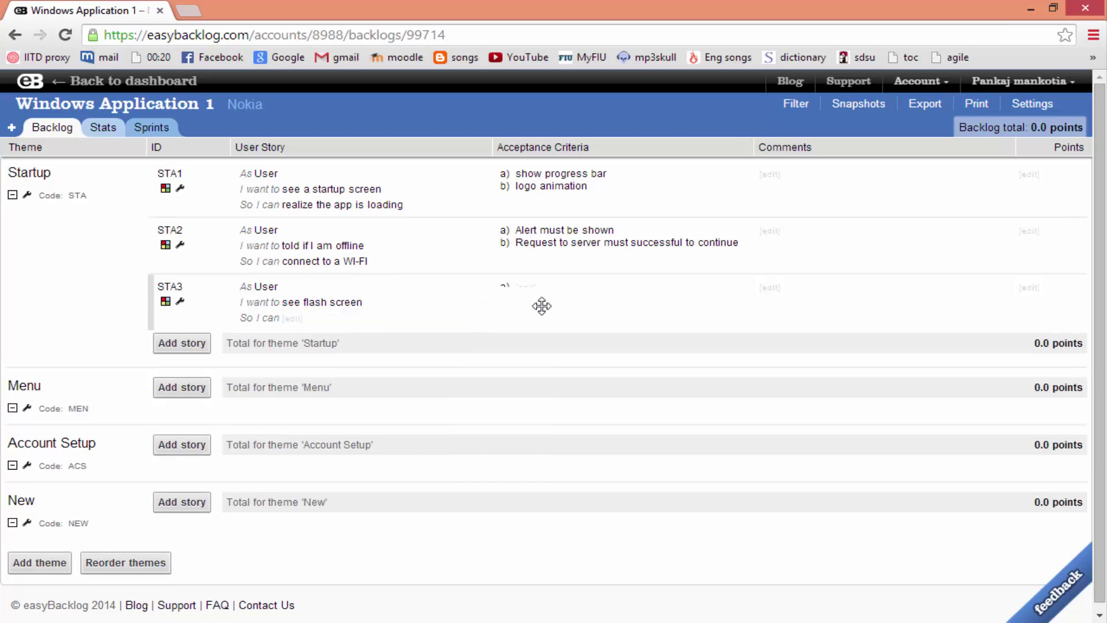
pyautogui.write('F')
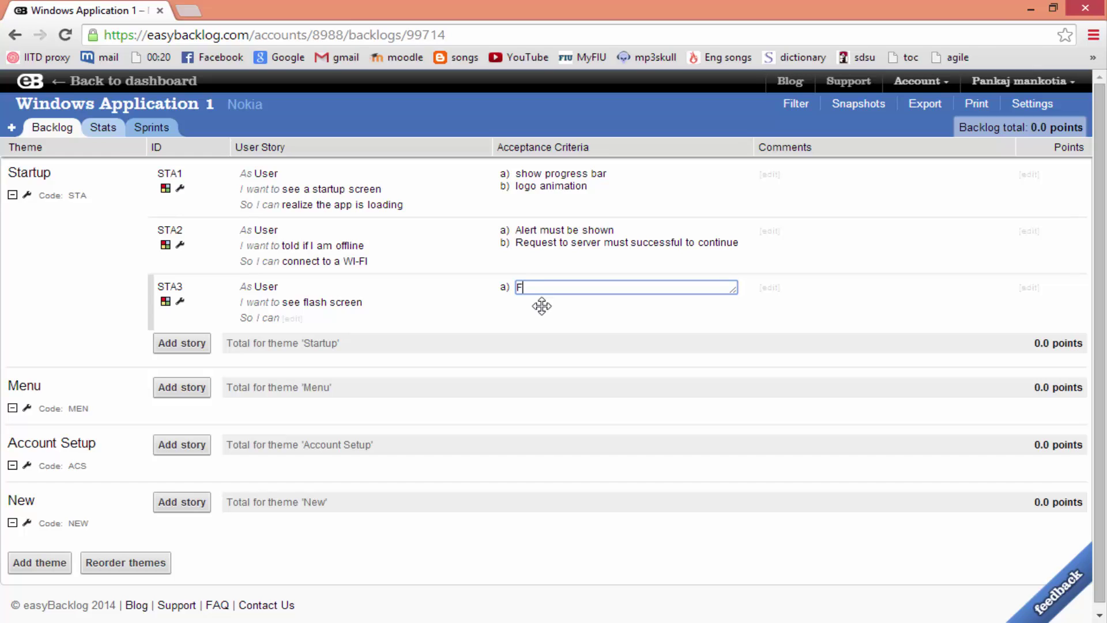
pyautogui.write('lash Screen')
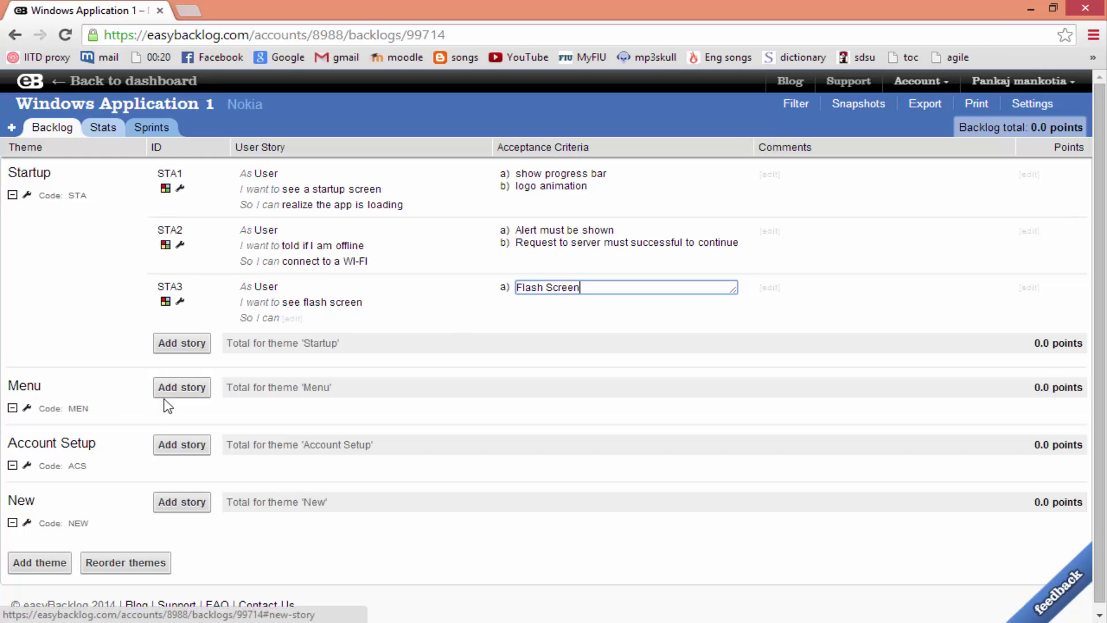
# Add Menu story: Admin can change navigation structure to keep the app fresh
pyautogui.click(190, 387)
pyautogui.write('Admin')
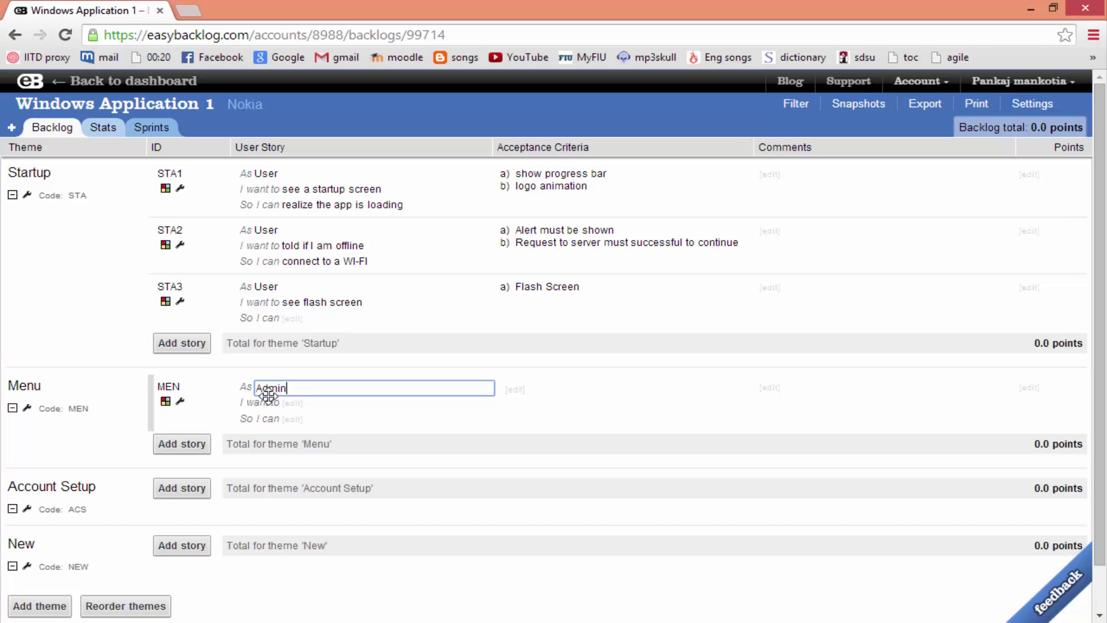
pyautogui.press('Tab')
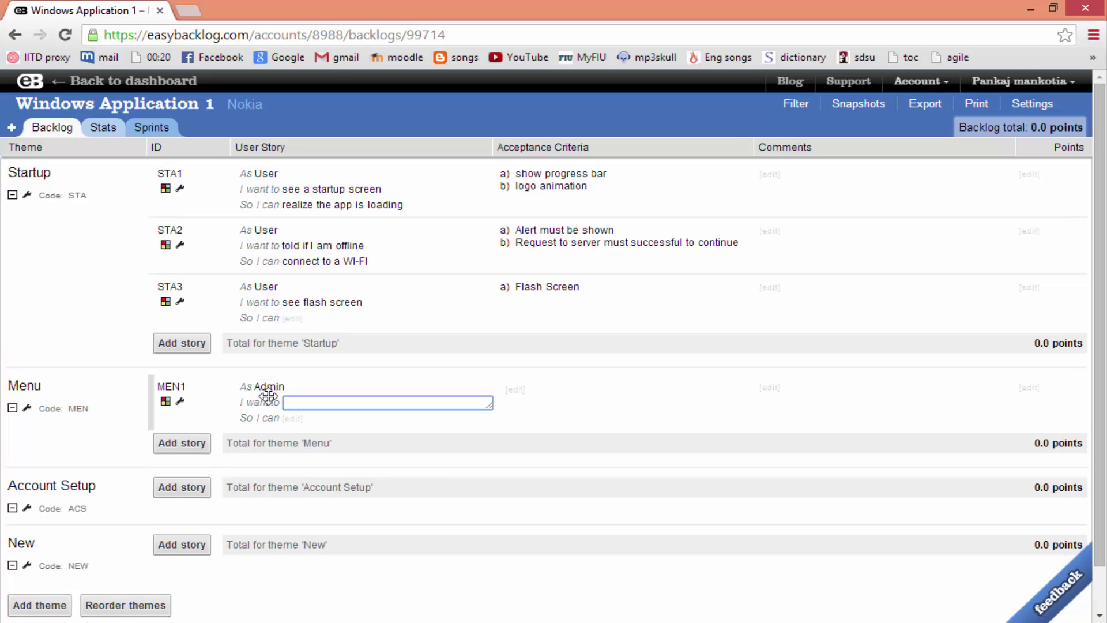
pyautogui.write('be able to change naviga')
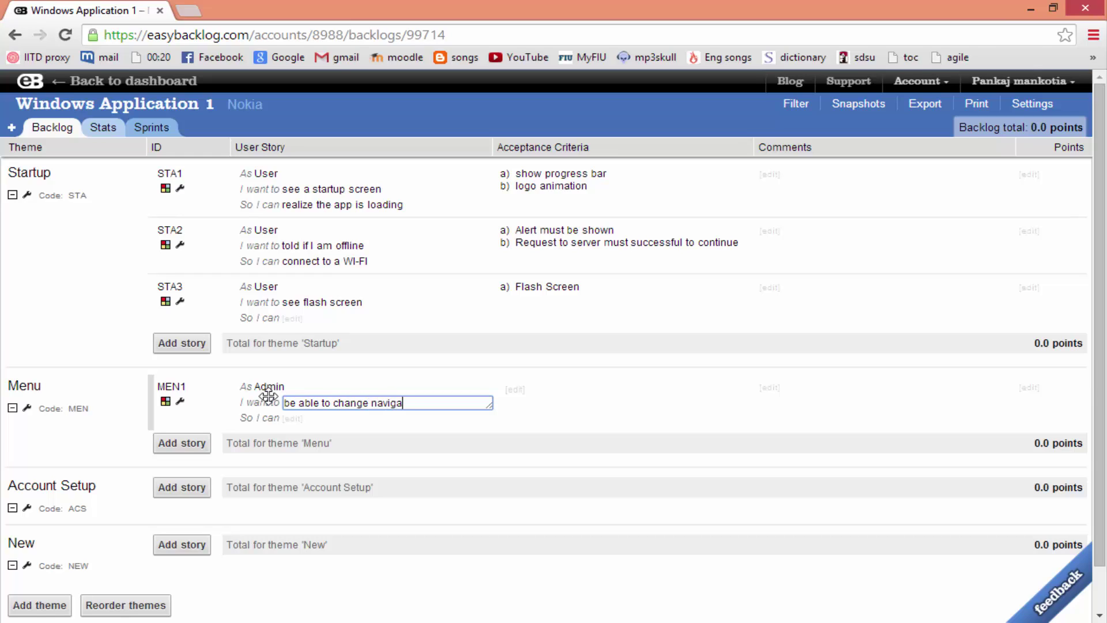
pyautogui.write('tion structure')
pyautogui.press('Tab')
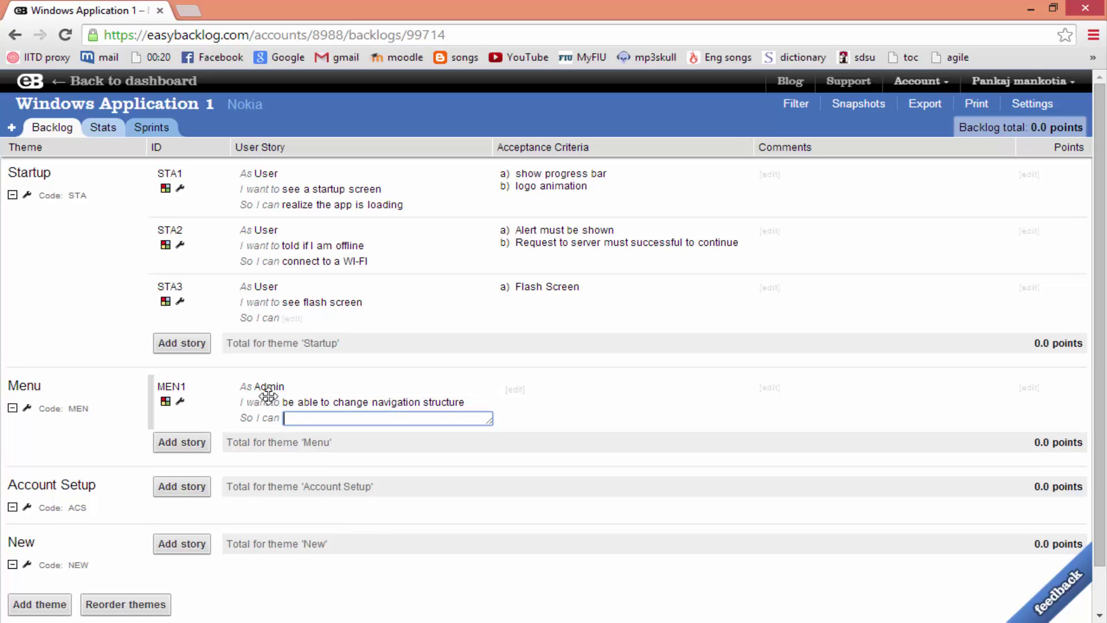
pyautogui.write('keep the app fress')
pyautogui.press('BackSpace')
pyautogui.write('\\')
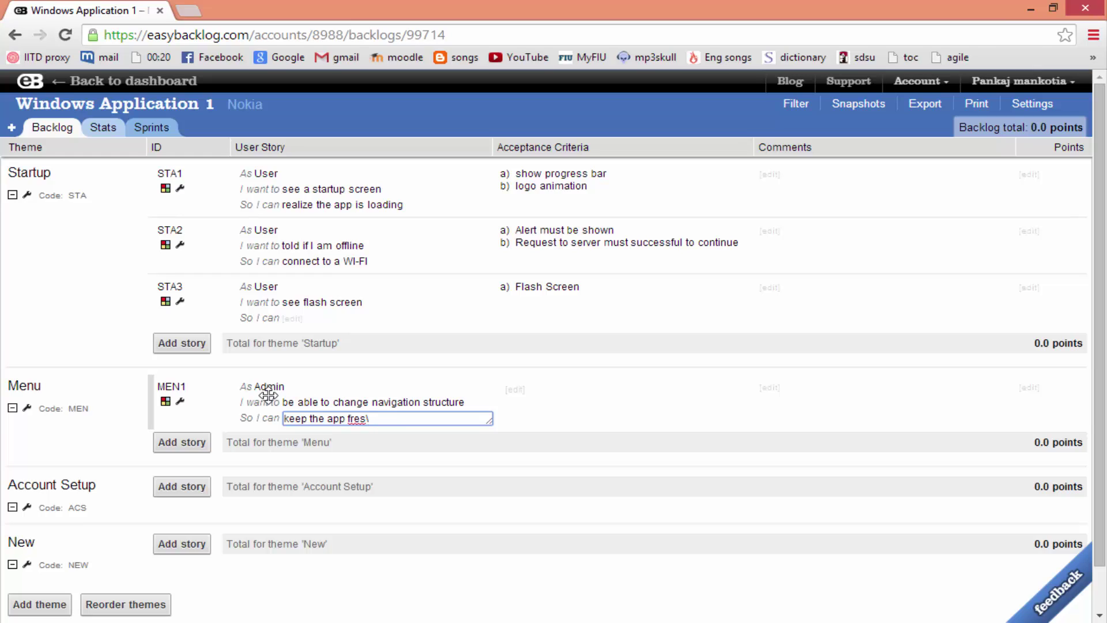
pyautogui.press('BackSpace')
pyautogui.write('h')
pyautogui.press('Tab')
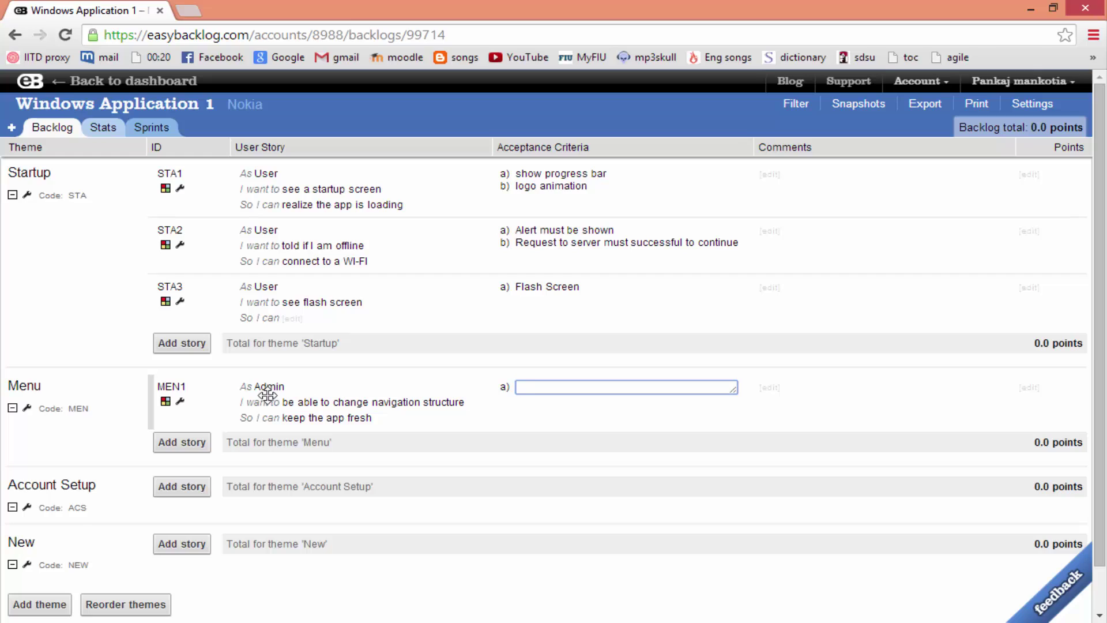
# Give the Menu story the criterion 'Menu Items can be ordered manually'
pyautogui.write('Menu Items can be ordere')
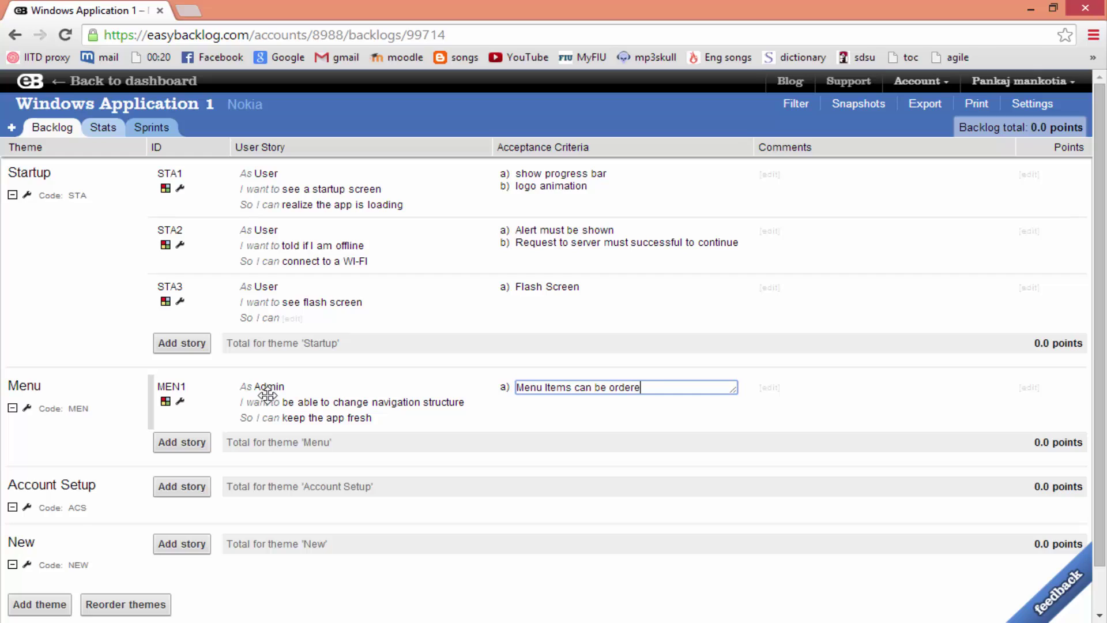
pyautogui.write('d manuallu')
pyautogui.press('BackSpace')
pyautogui.write('y')
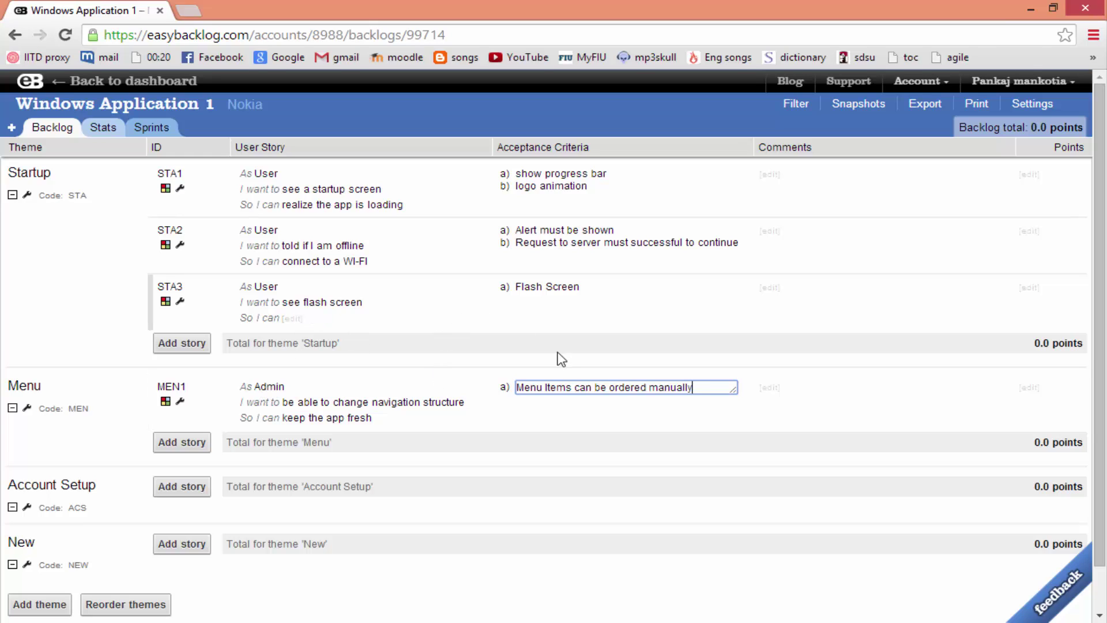
pyautogui.press('Return')
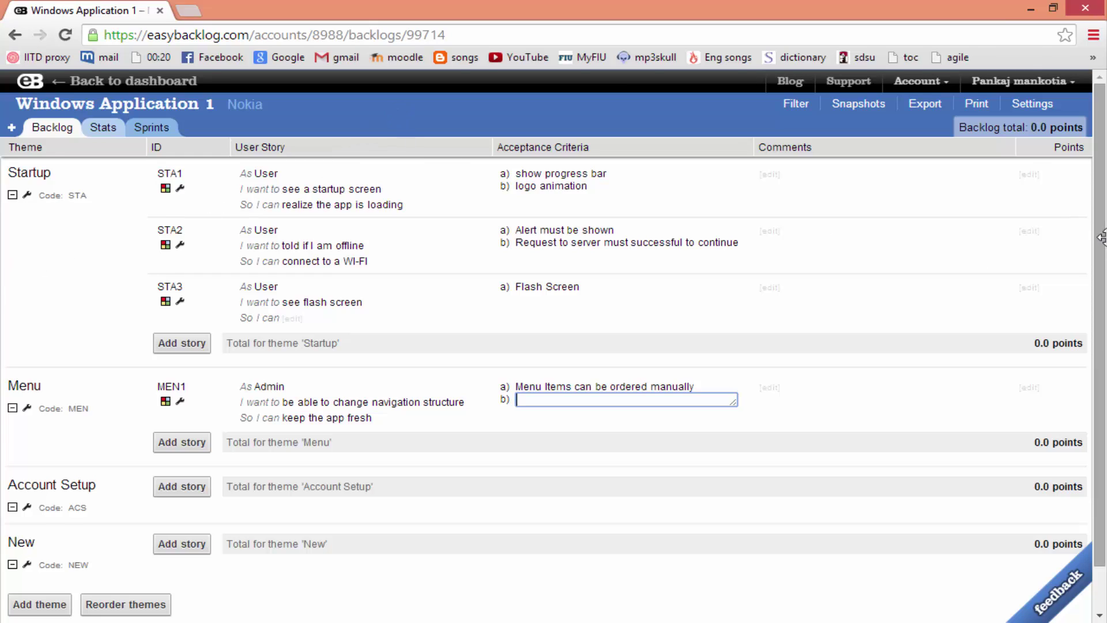
pyautogui.click(1030, 174)
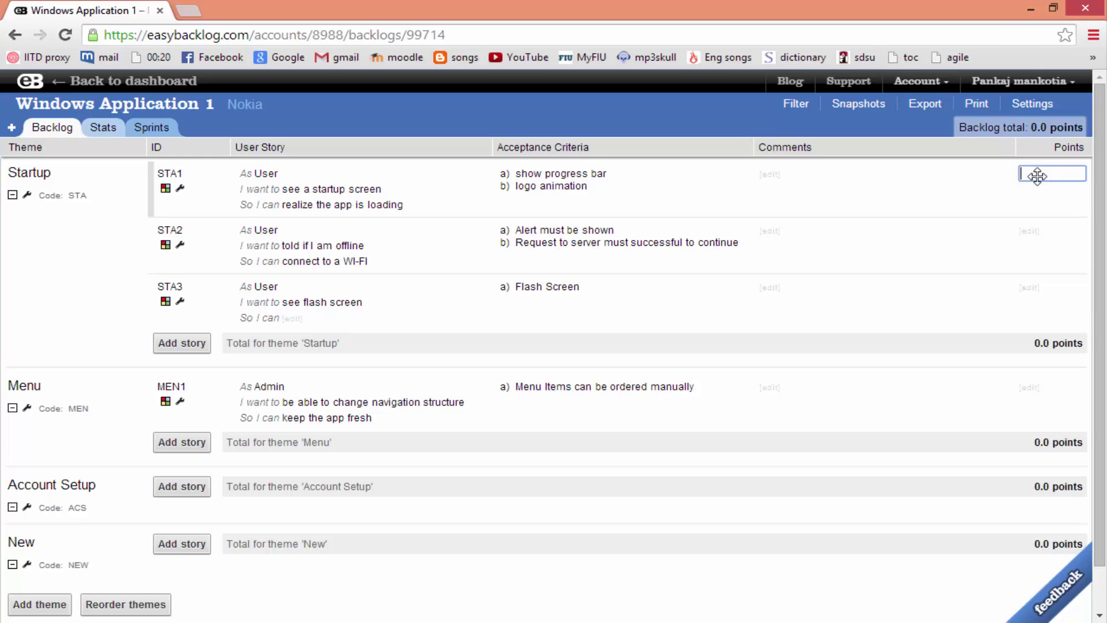
# Estimate STA1 at 5, STA2 at 13, STA3 at 3 and MEN1 at 13 points
pyautogui.write('5')
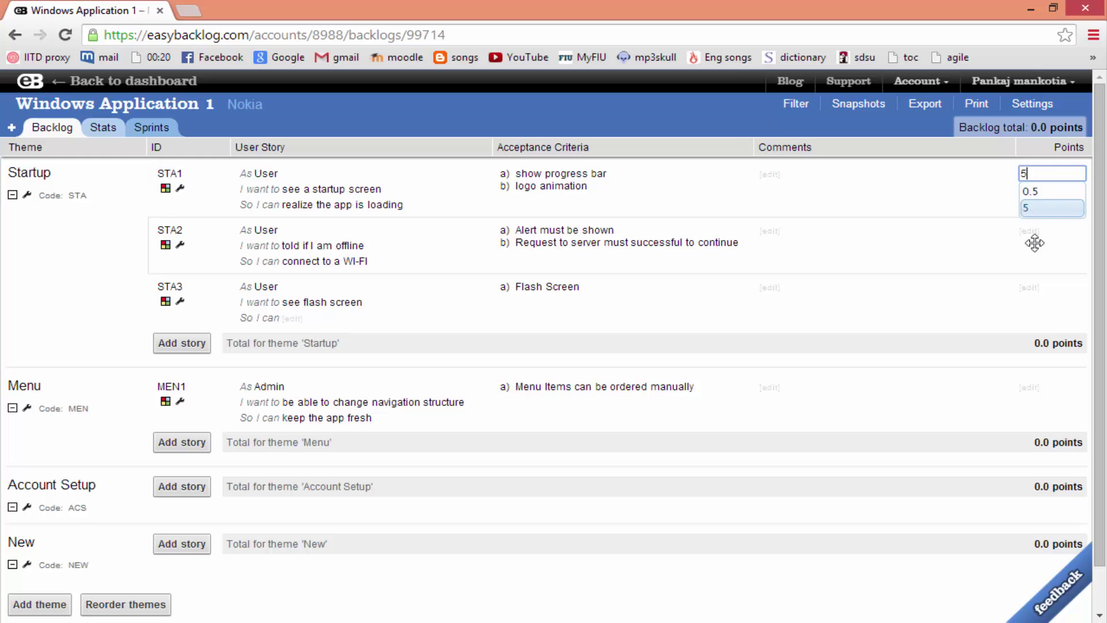
pyautogui.click(1034, 233)
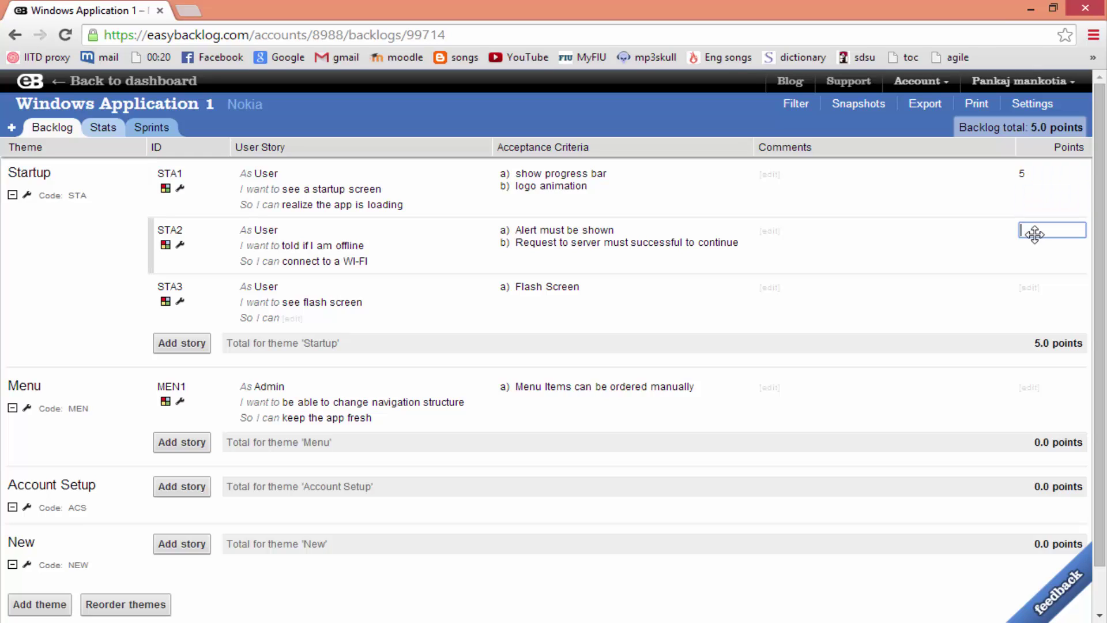
pyautogui.write('1')
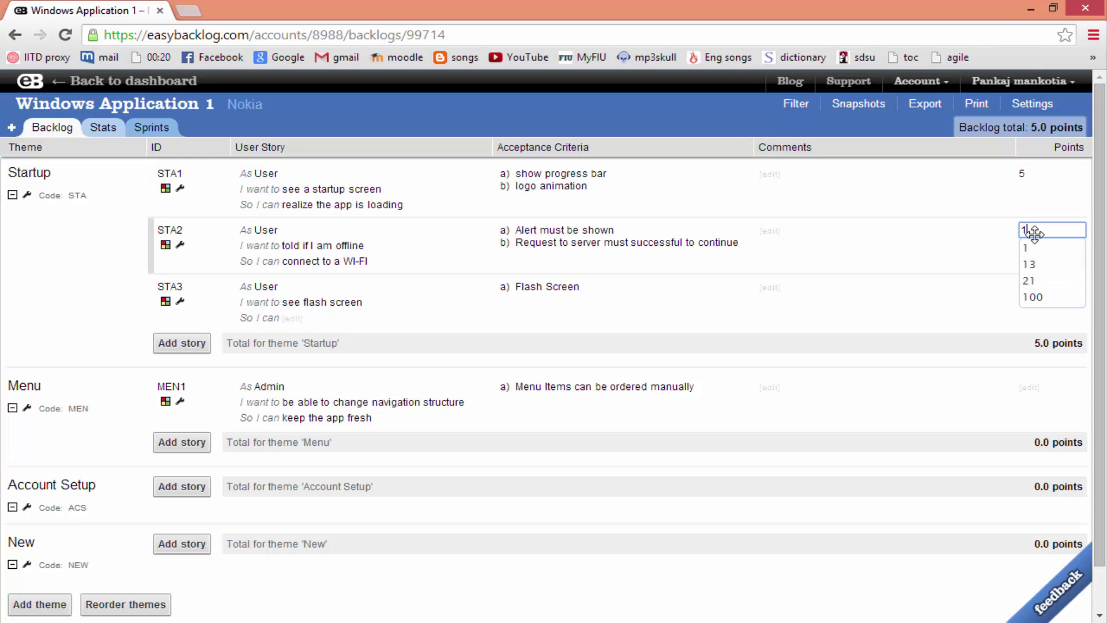
pyautogui.write('3')
pyautogui.click(1026, 286)
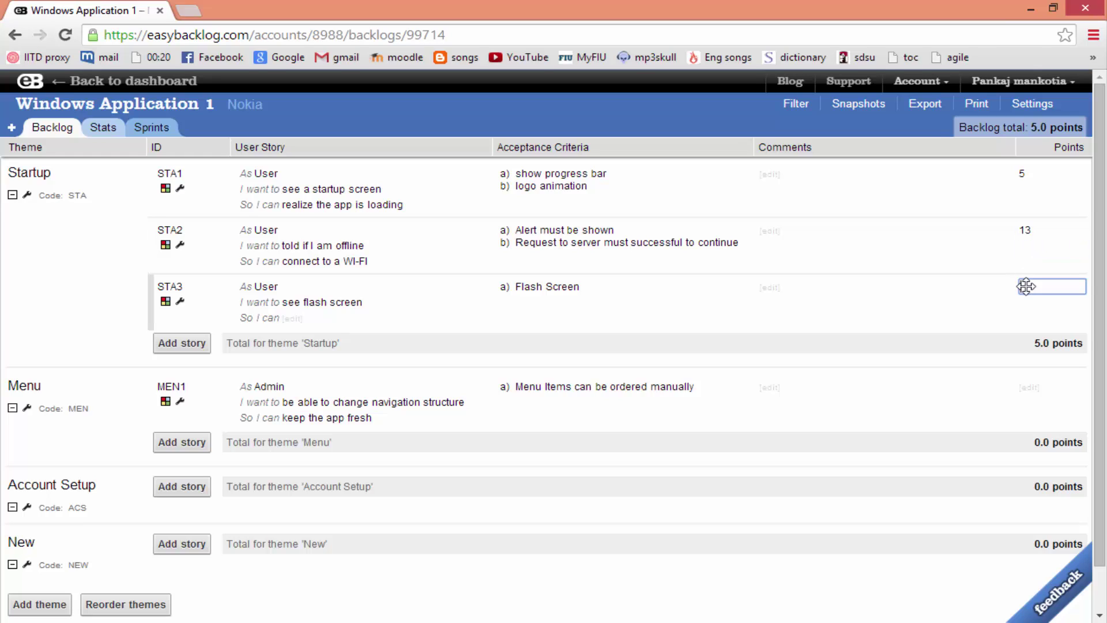
pyautogui.write('3')
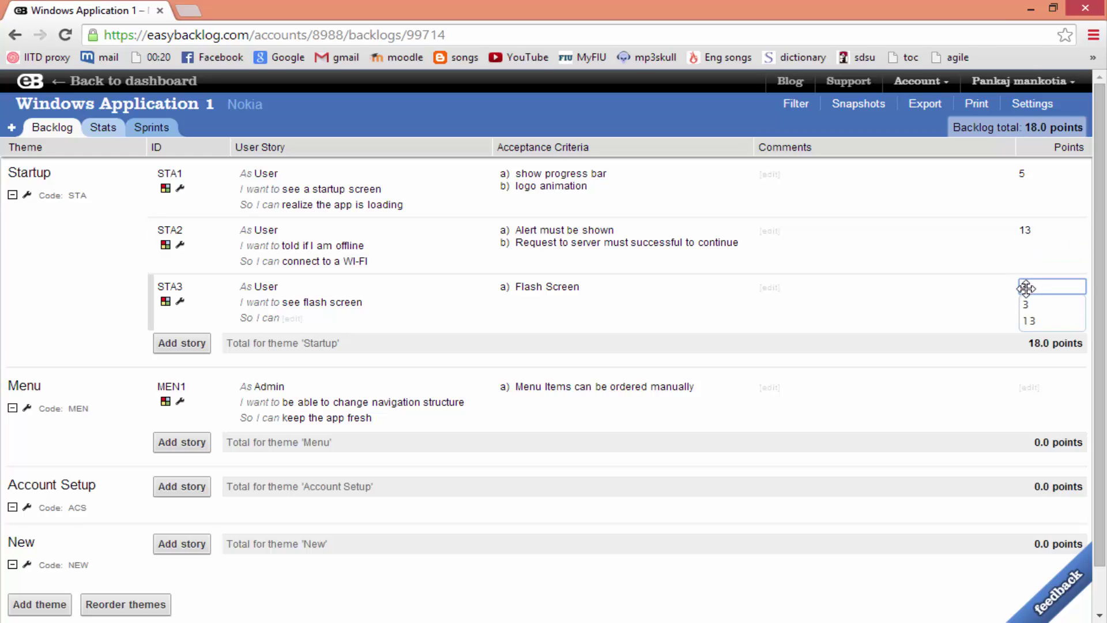
pyautogui.click(1026, 388)
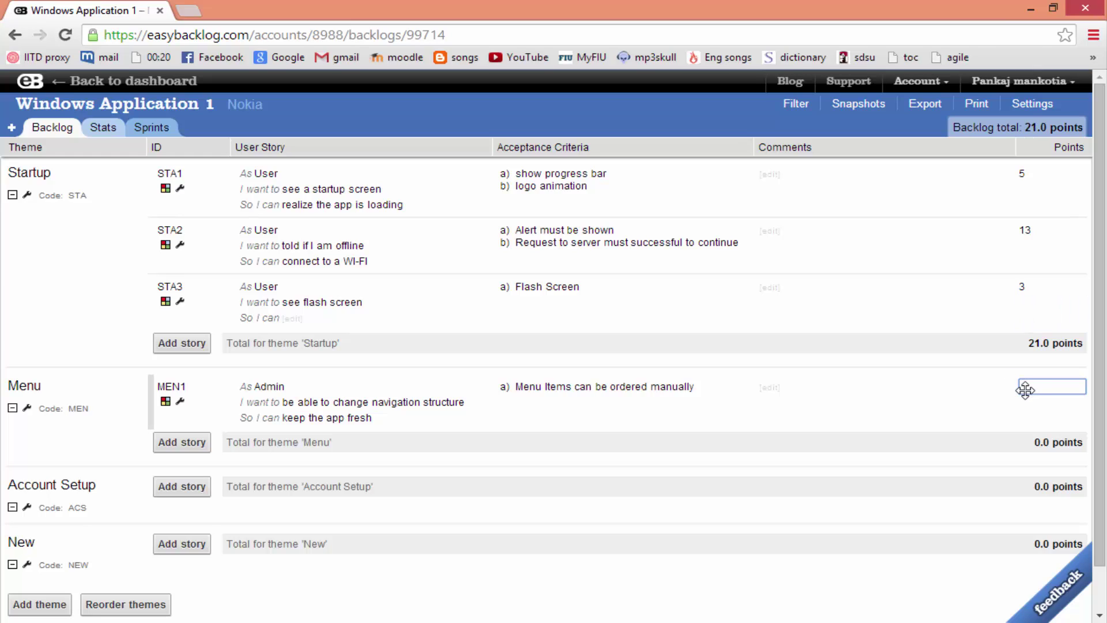
pyautogui.write('13')
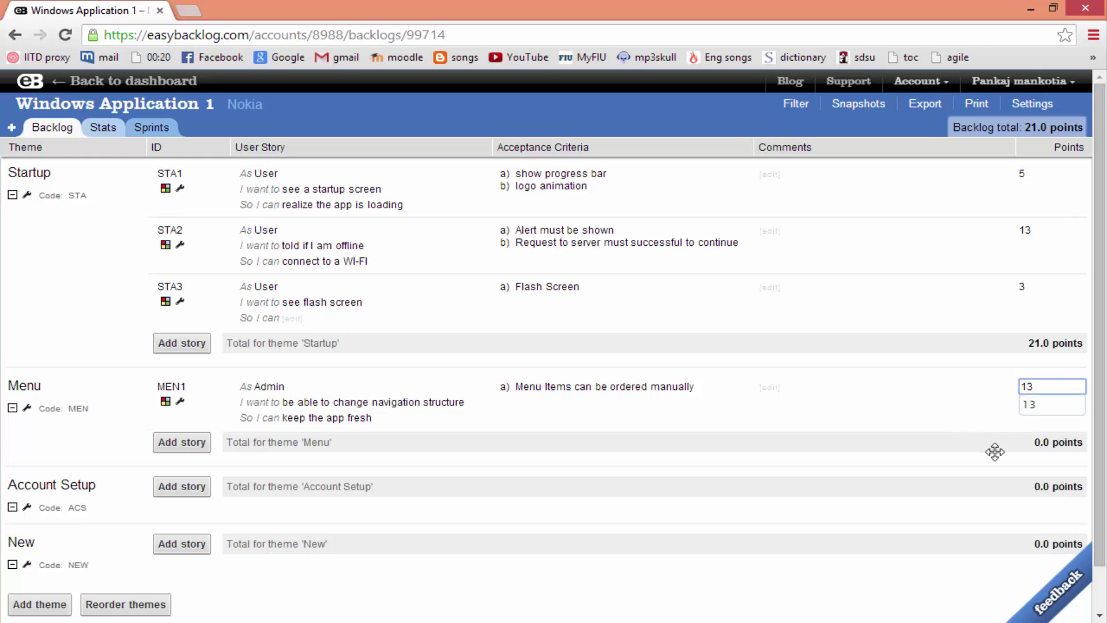
pyautogui.click(984, 440)
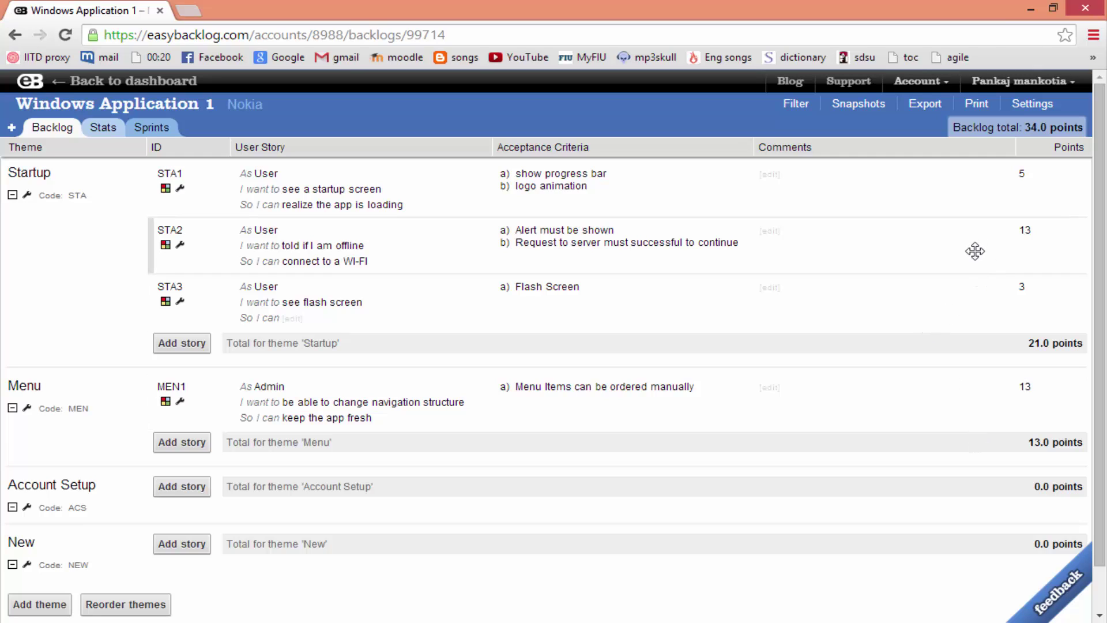
pyautogui.scroll(-1, 997, 306)
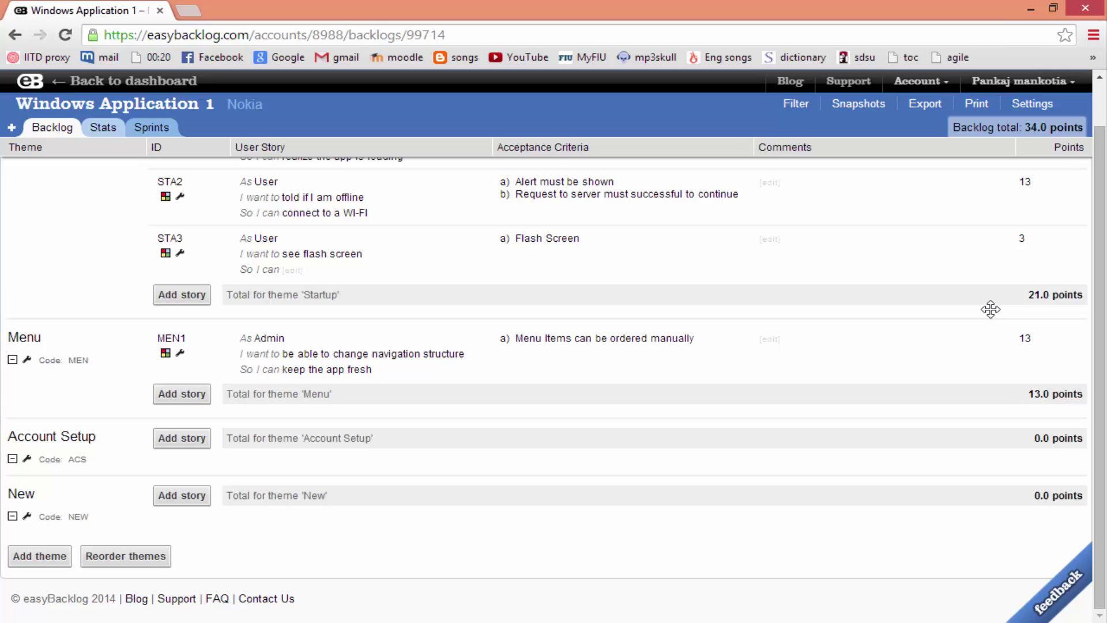
pyautogui.scroll(1, 346, 318)
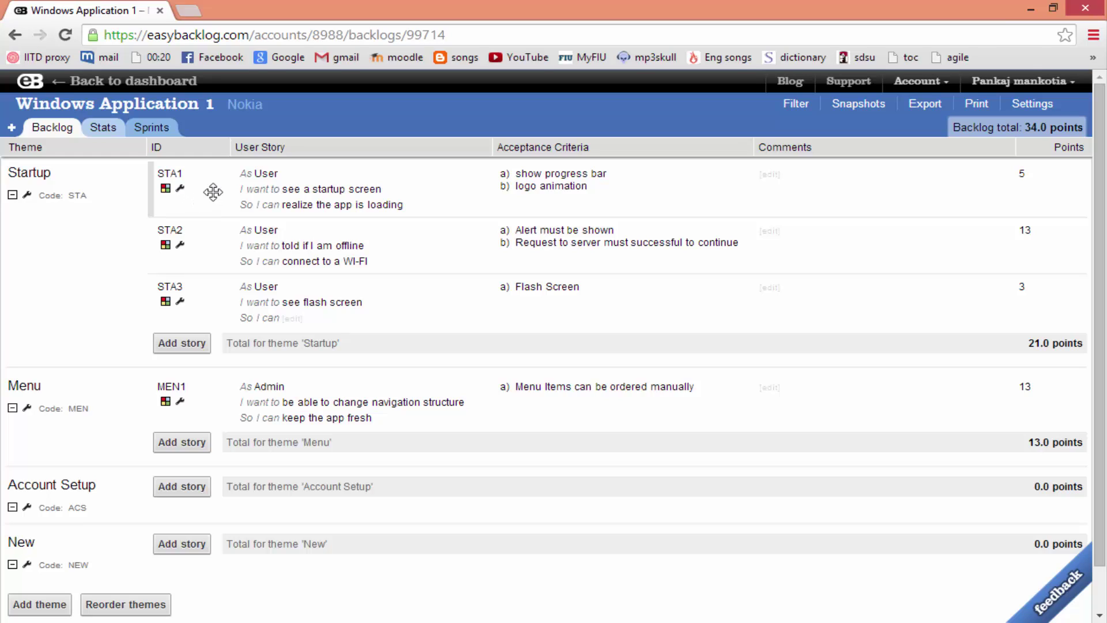
pyautogui.click(180, 187)
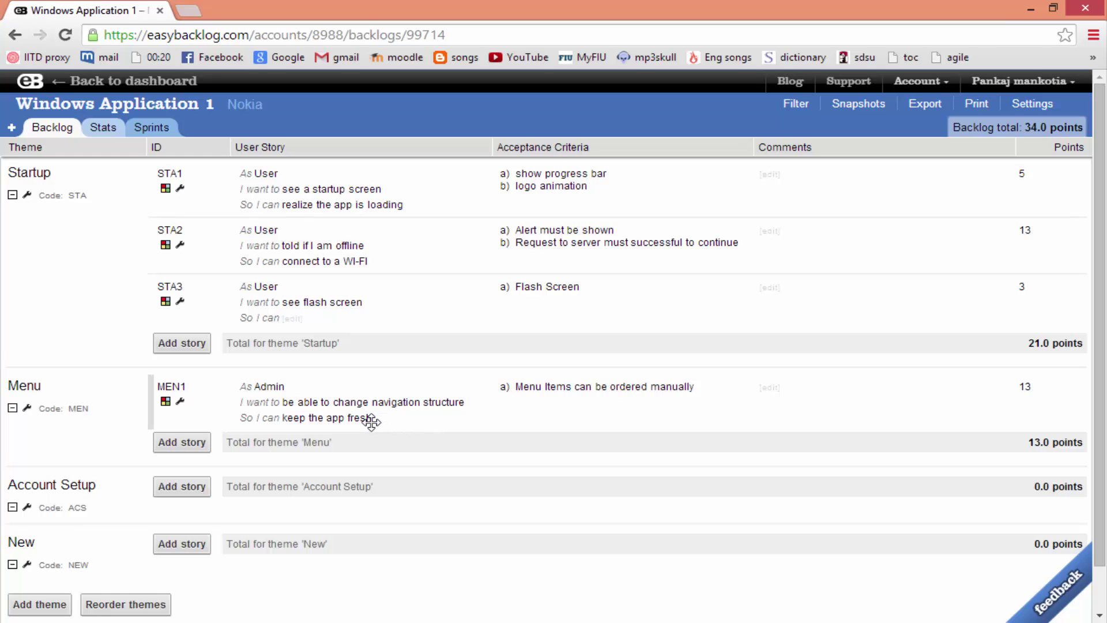
# Rearrange the Startup stories, moving STA1 below STA2, then STA2 back below STA1
pyautogui.moveTo(288, 188); pyautogui.dragTo(180, 301)
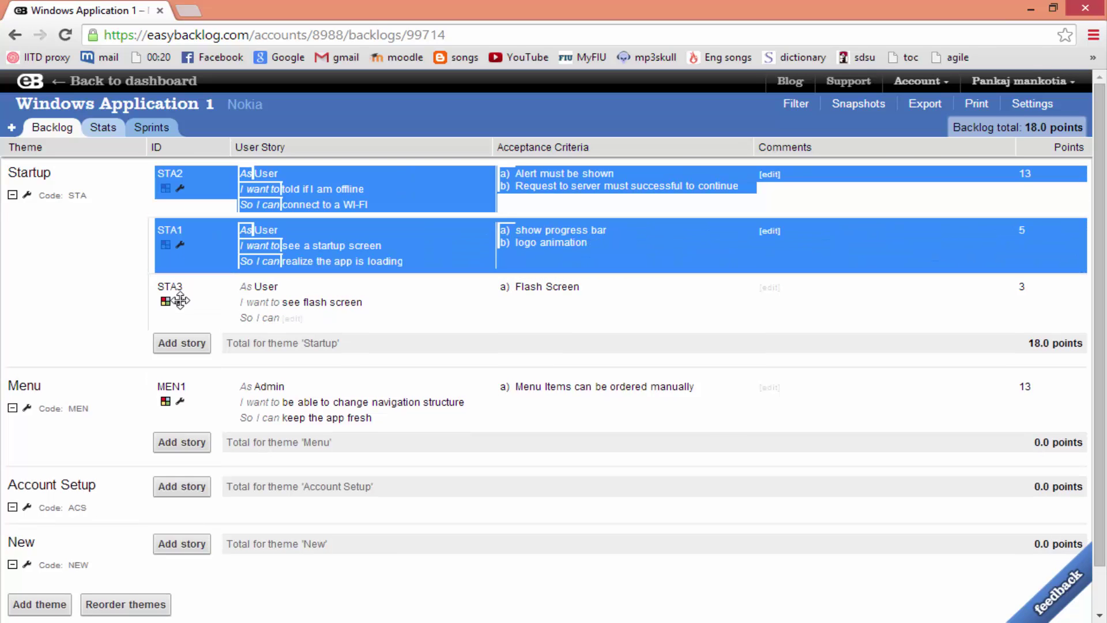
pyautogui.click(198, 179)
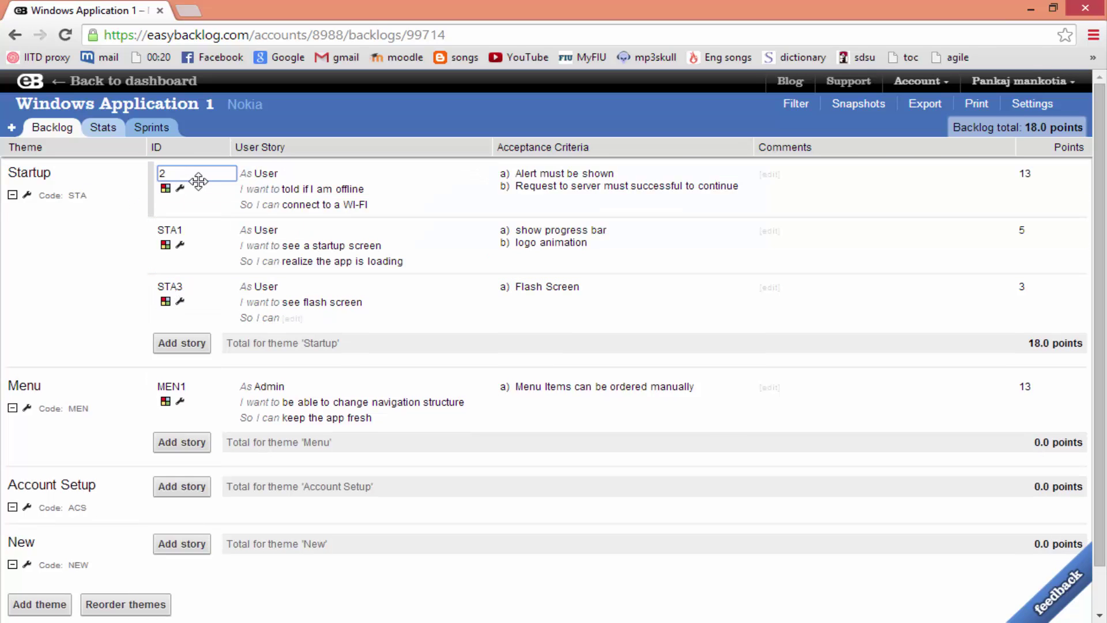
pyautogui.click(222, 183)
pyautogui.moveTo(240, 181); pyautogui.dragTo(279, 247)
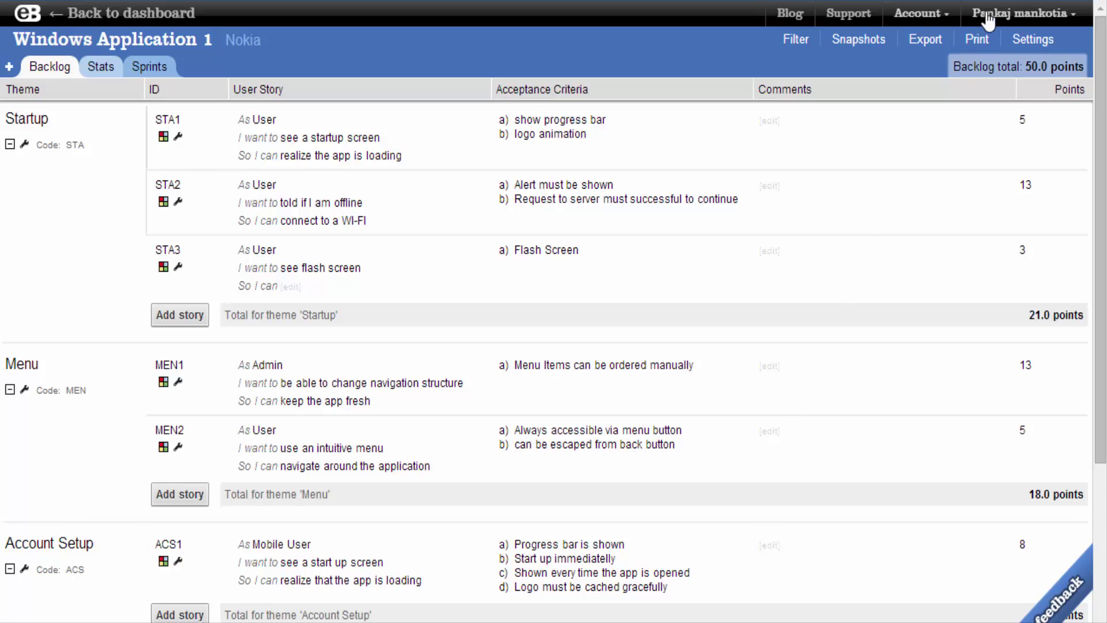
# Enable automatic day estimation in backlog settings with velocity 5 and daily rate 60
pyautogui.click(1044, 44)
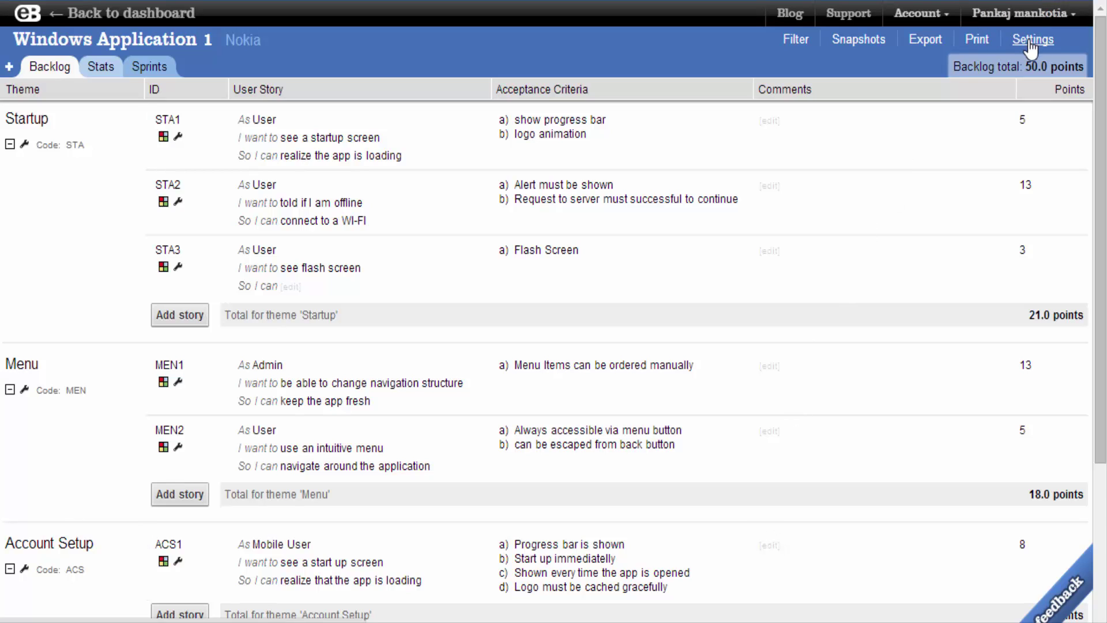
pyautogui.scroll(-3, 304, 332)
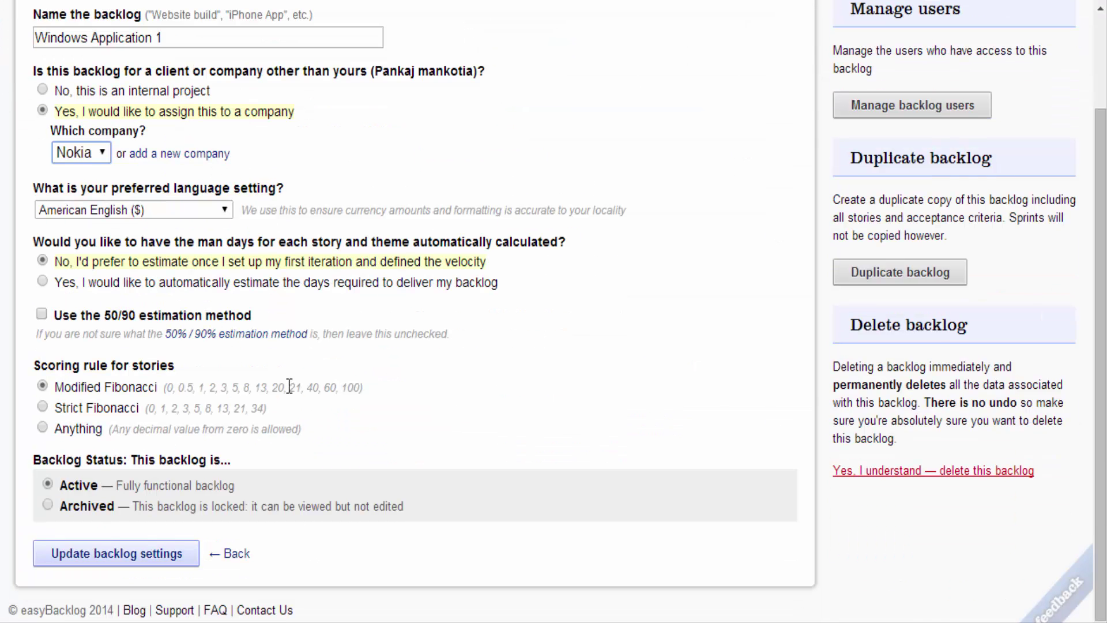
pyautogui.click(81, 282)
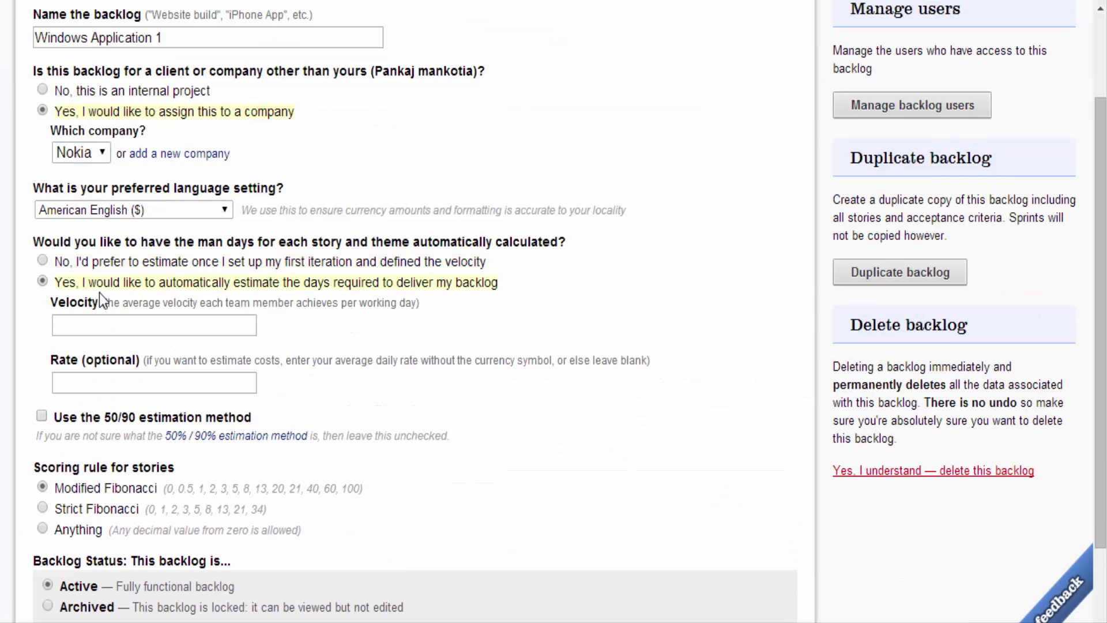
pyautogui.click(123, 324)
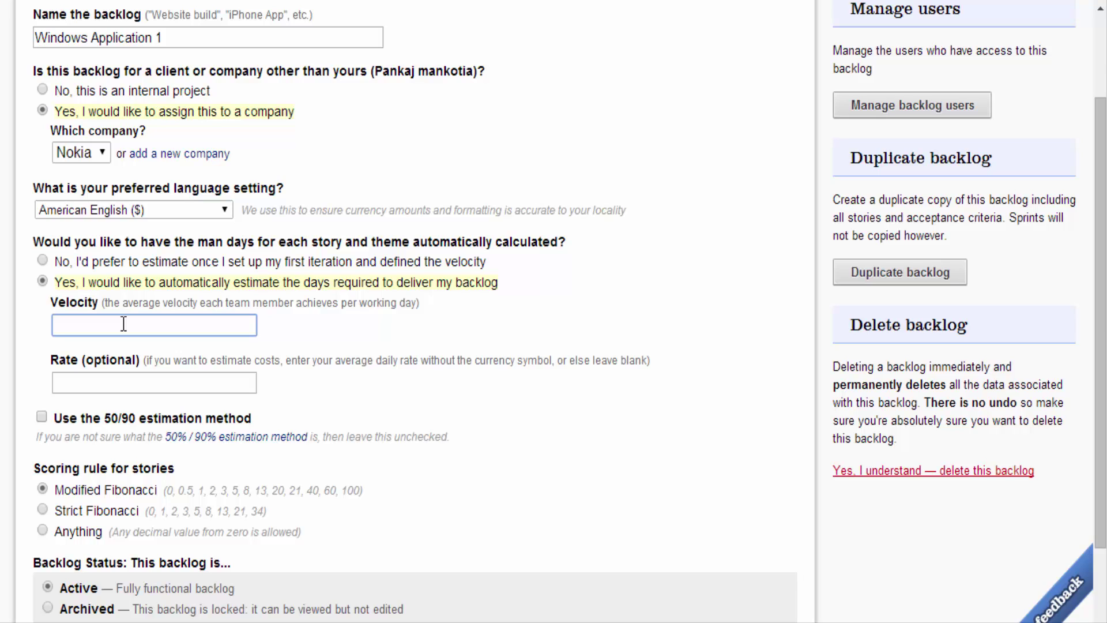
pyautogui.write('5')
pyautogui.click(146, 378)
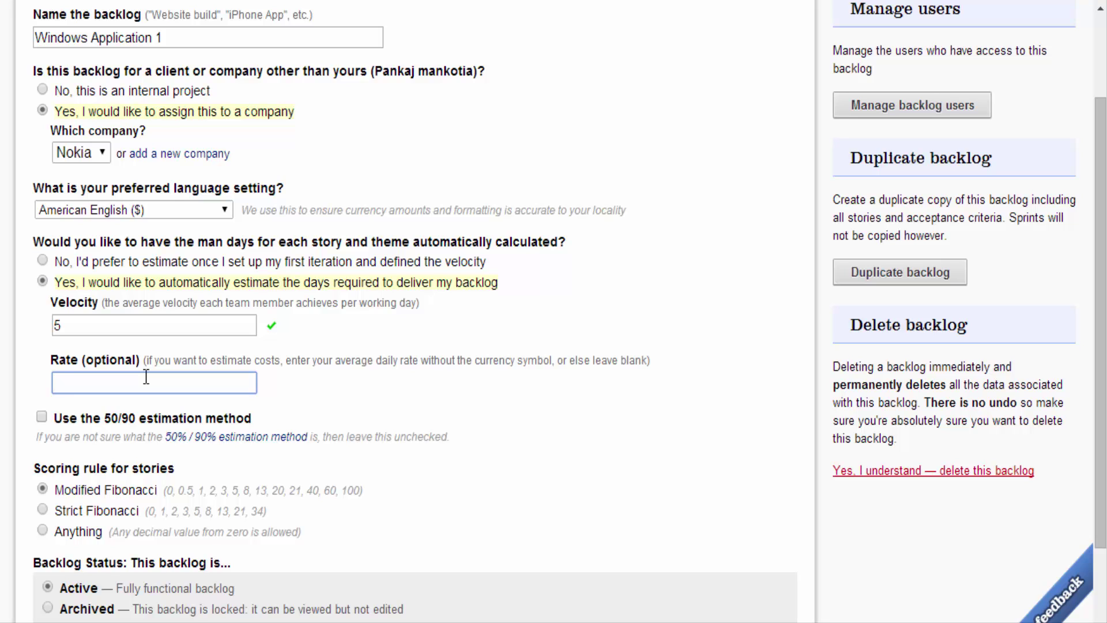
pyautogui.write('60')
pyautogui.scroll(-3, 323, 385)
pyautogui.click(157, 556)
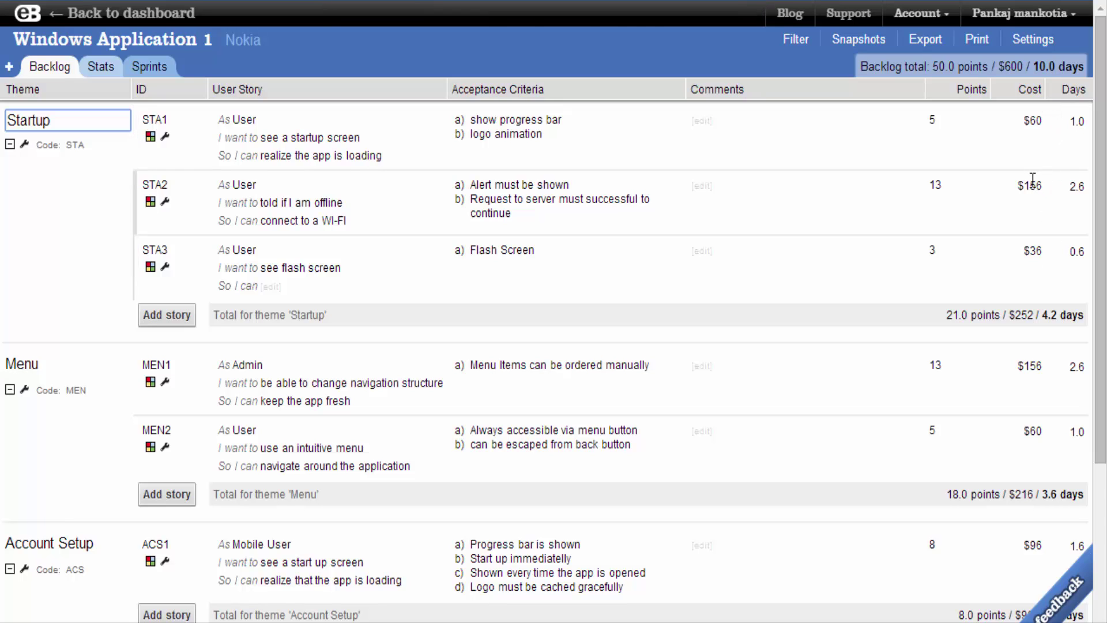
pyautogui.scroll(-3, 1009, 257)
pyautogui.scroll(-4, 1007, 254)
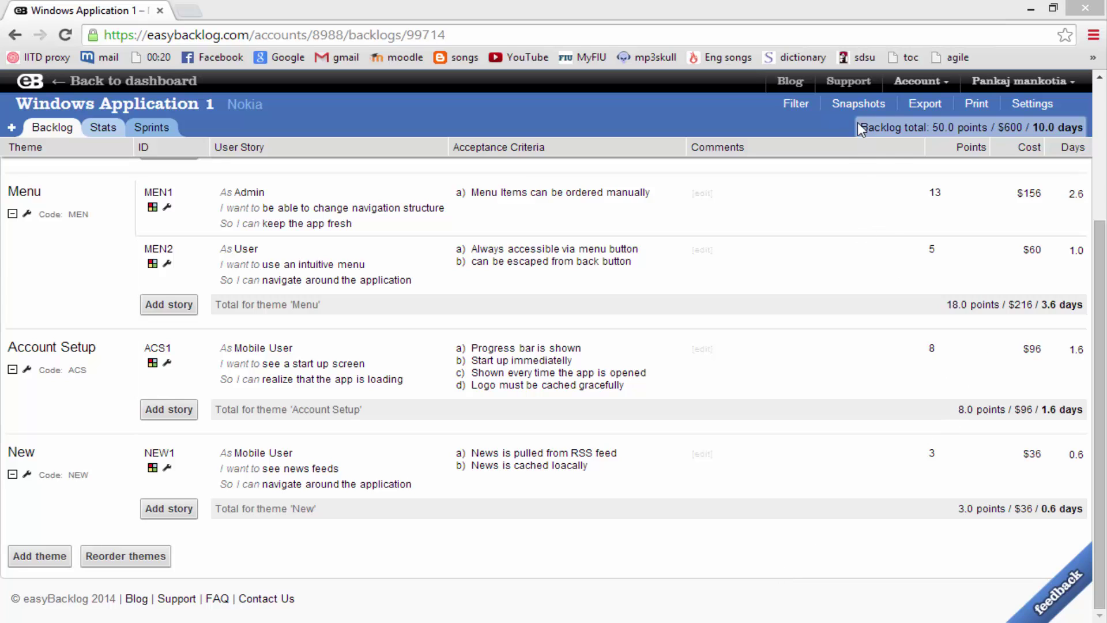
# Create a backlog snapshot named 'Agreed estimation to client'
pyautogui.click(849, 104)
pyautogui.click(634, 179)
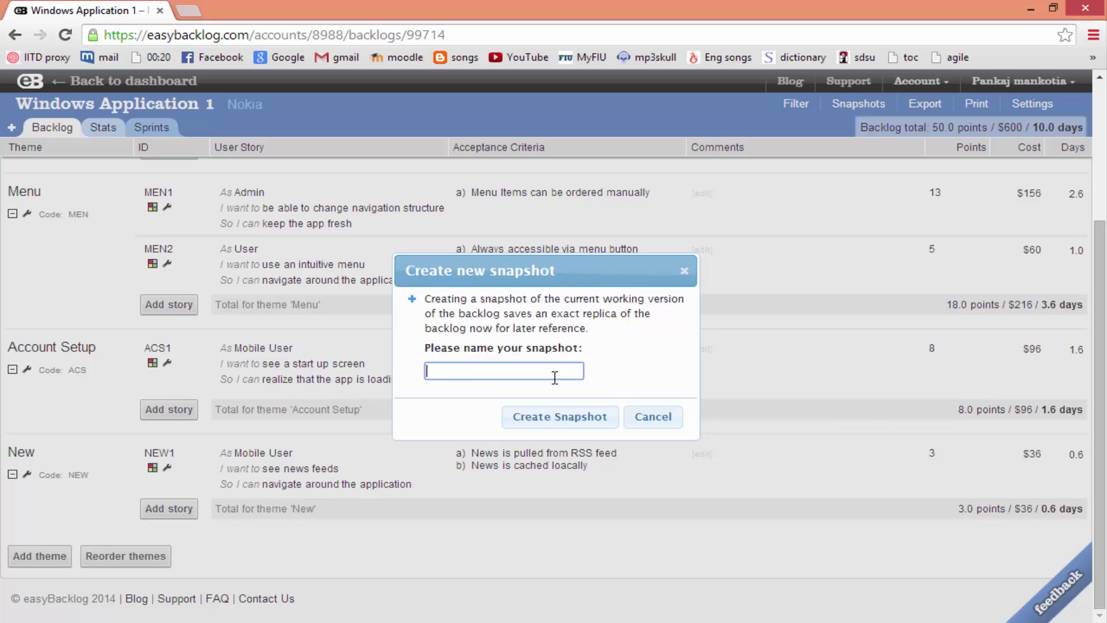
pyautogui.write('Agreed')
pyautogui.write('estimation')
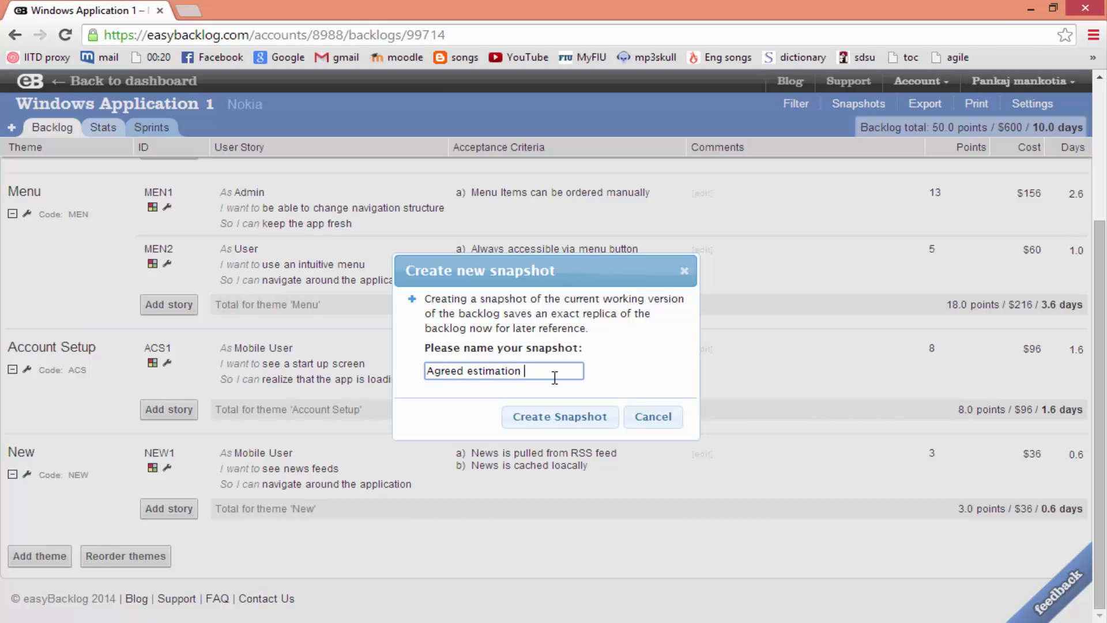
pyautogui.write(' to client')
pyautogui.click(571, 420)
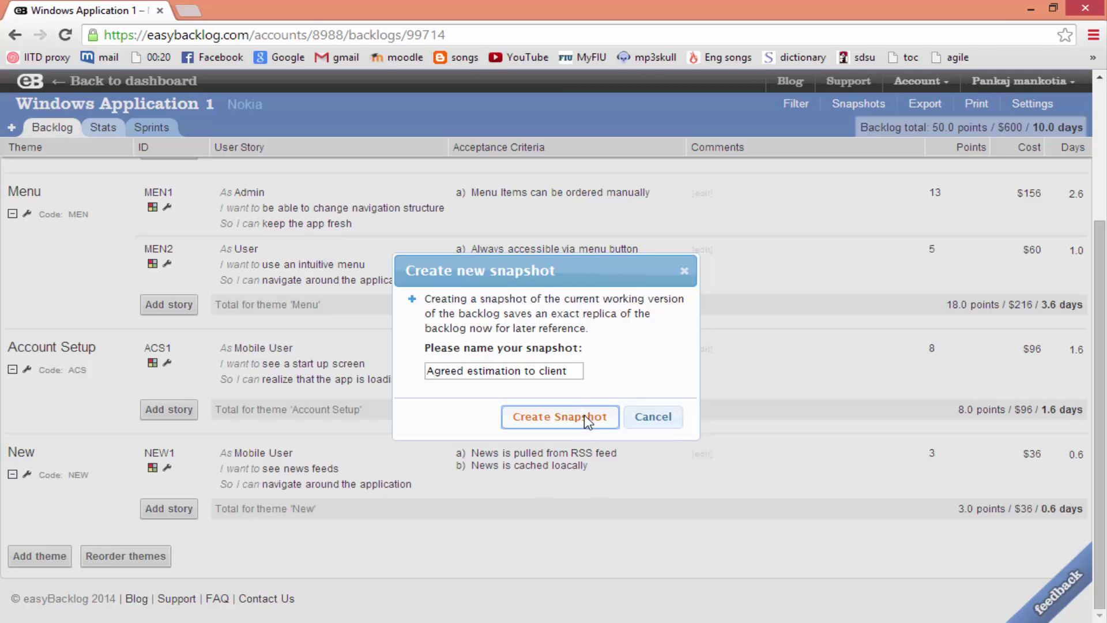
pyautogui.click(584, 414)
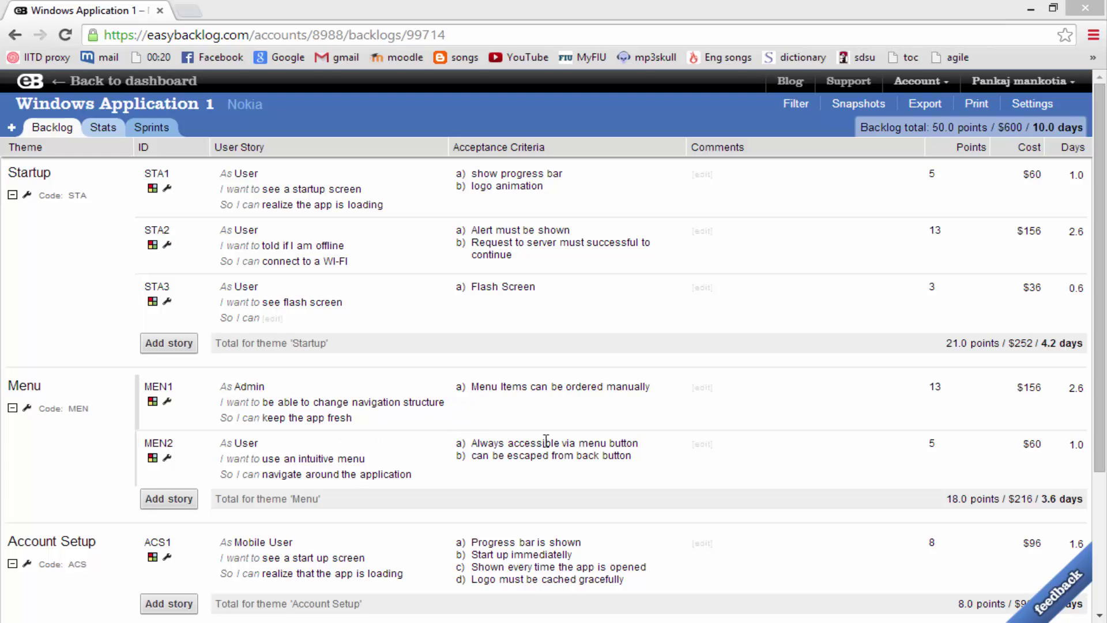
# Change story NEW1's points estimate to 5
pyautogui.click(604, 444)
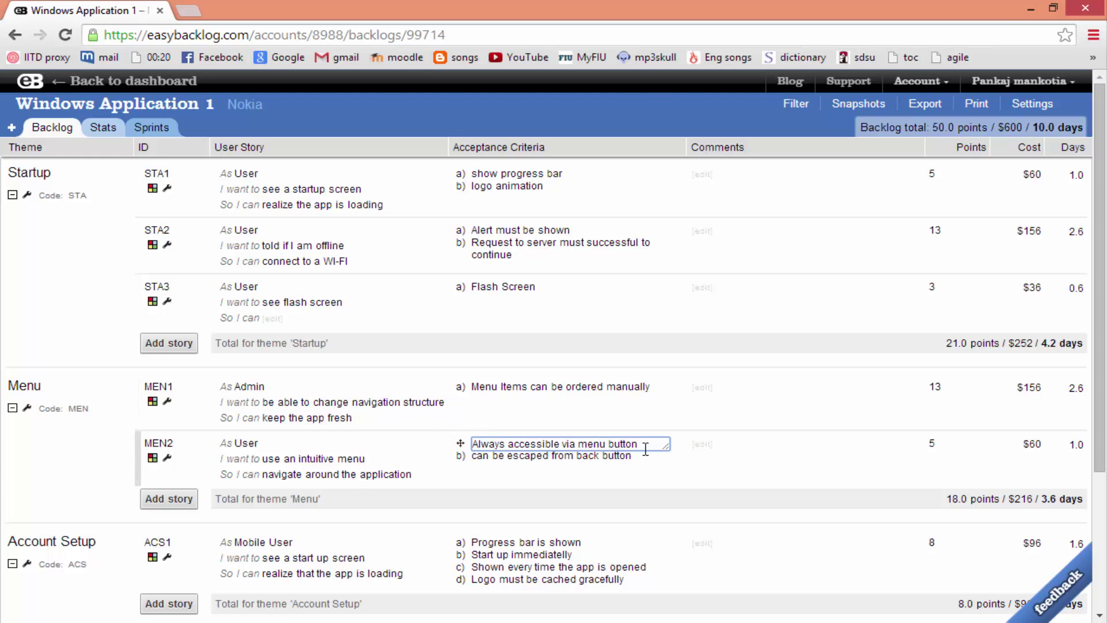
pyautogui.scroll(-3, 467, 561)
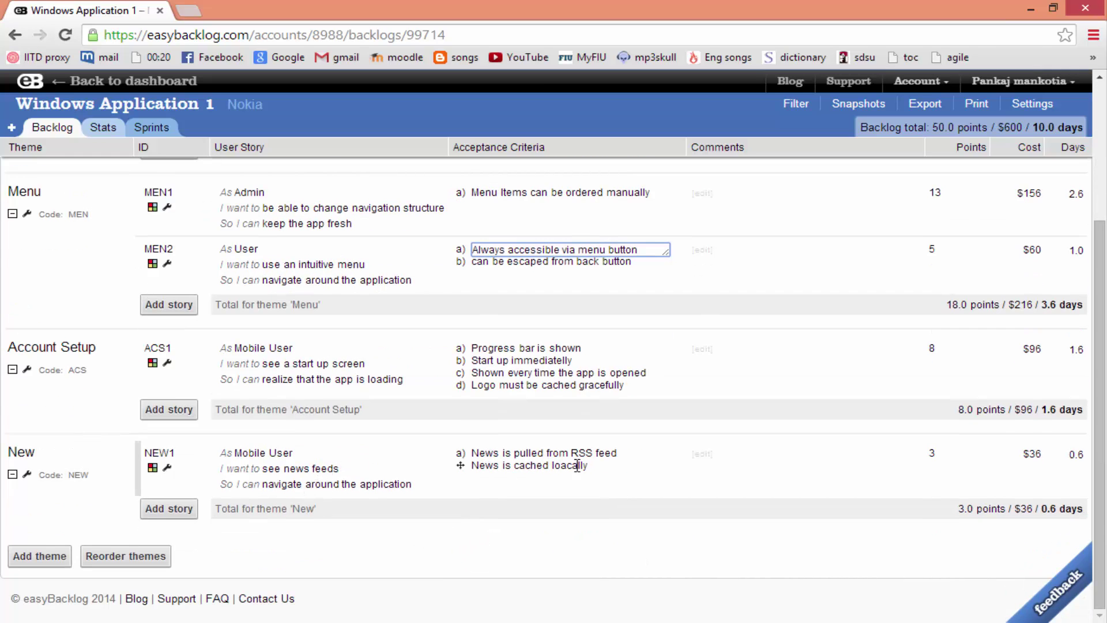
pyautogui.click(932, 453)
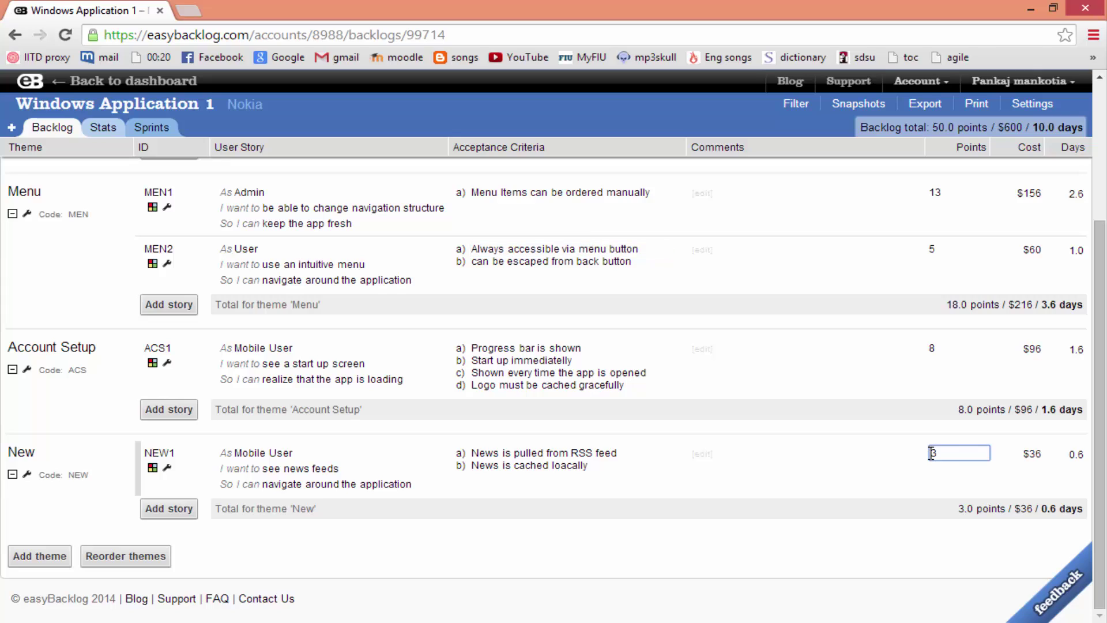
pyautogui.press('BackSpace')
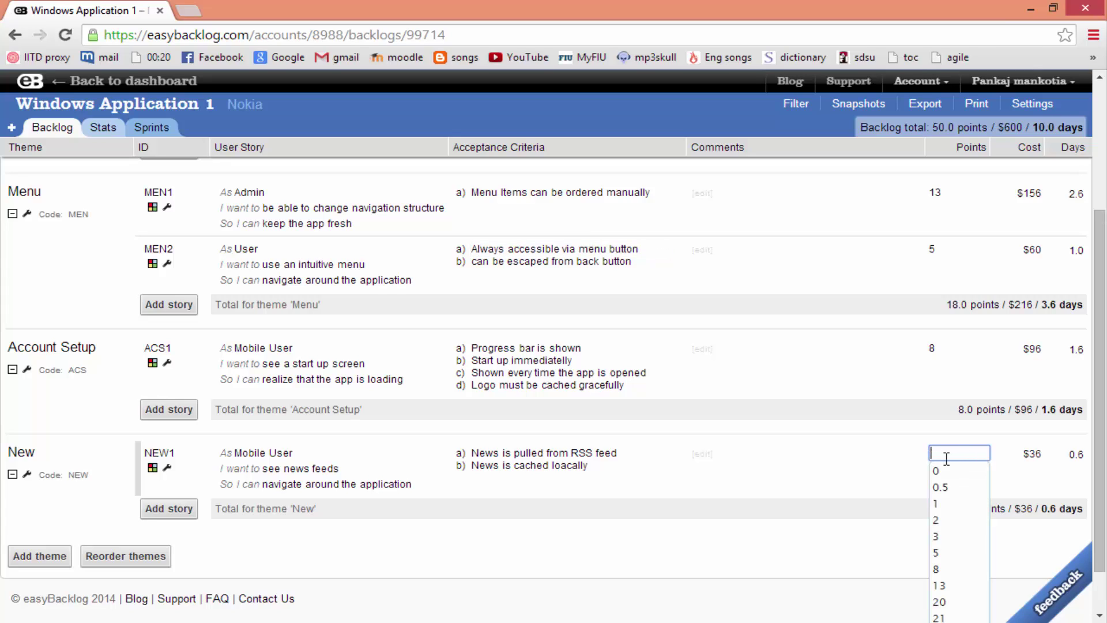
pyautogui.write('5')
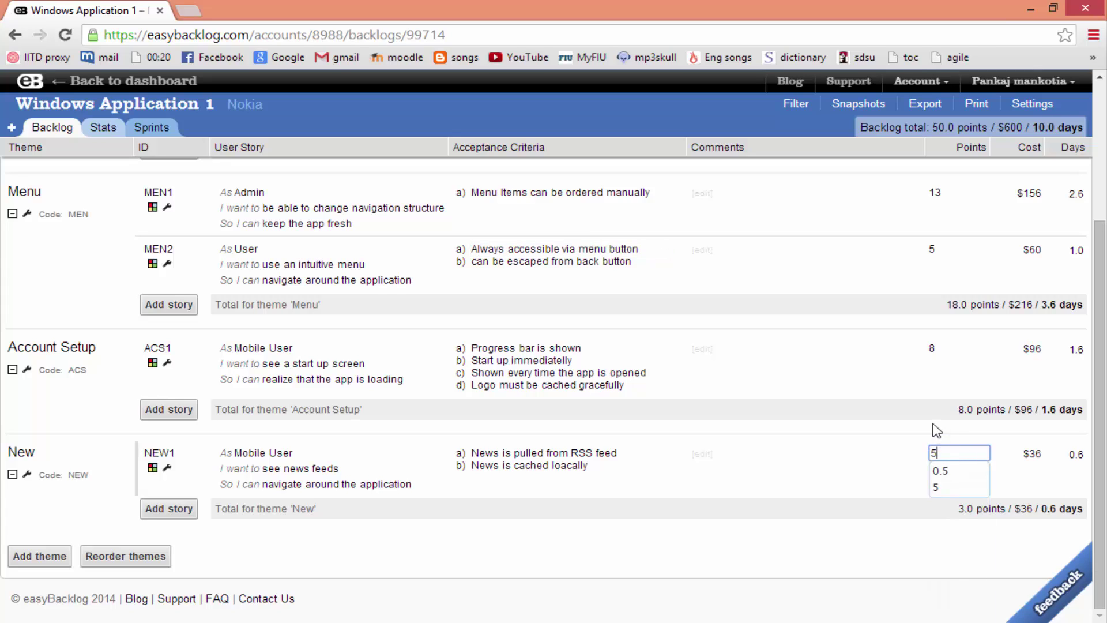
pyautogui.click(575, 359)
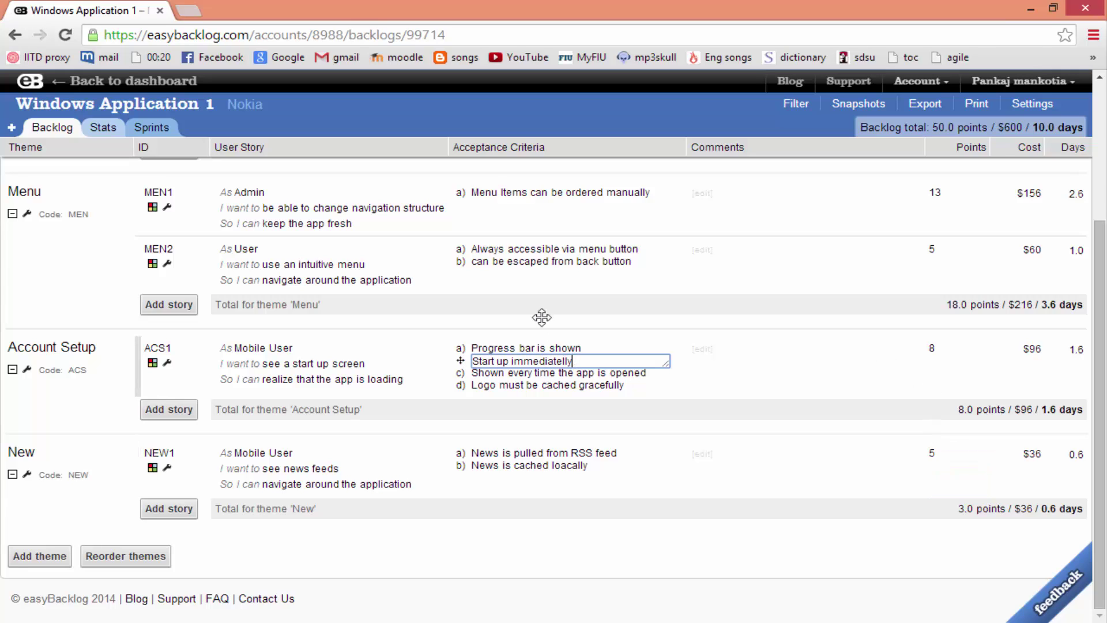
# Add the acceptance criterion 'Appears instantly' to story STA3, below 'Flash Screen'
pyautogui.scroll(3, 542, 317)
pyautogui.scroll(1, 575, 449)
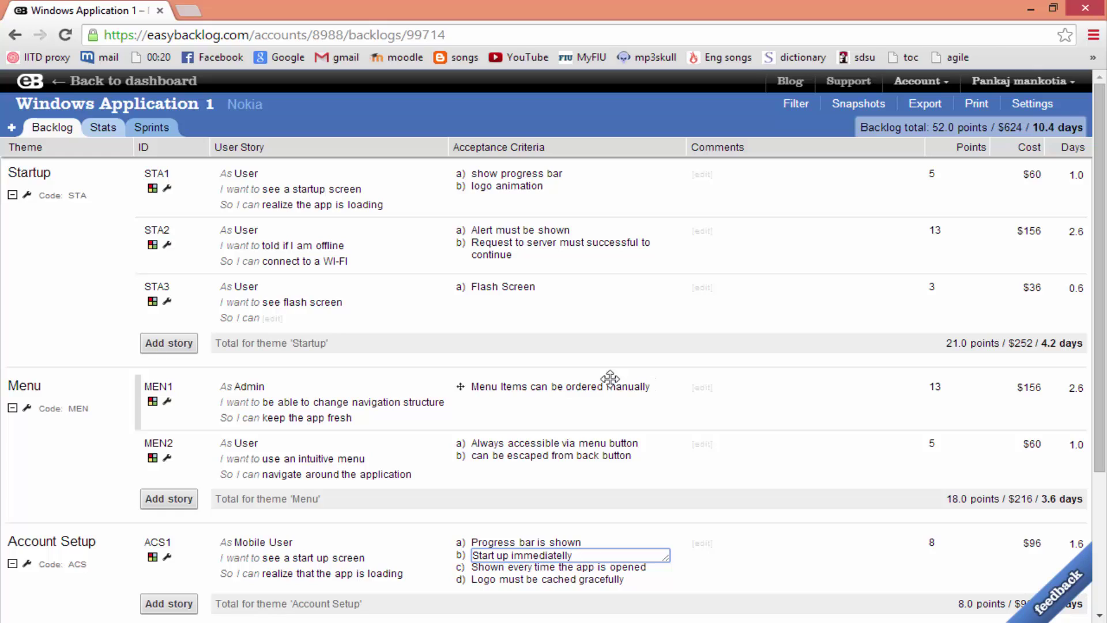
pyautogui.click(544, 290)
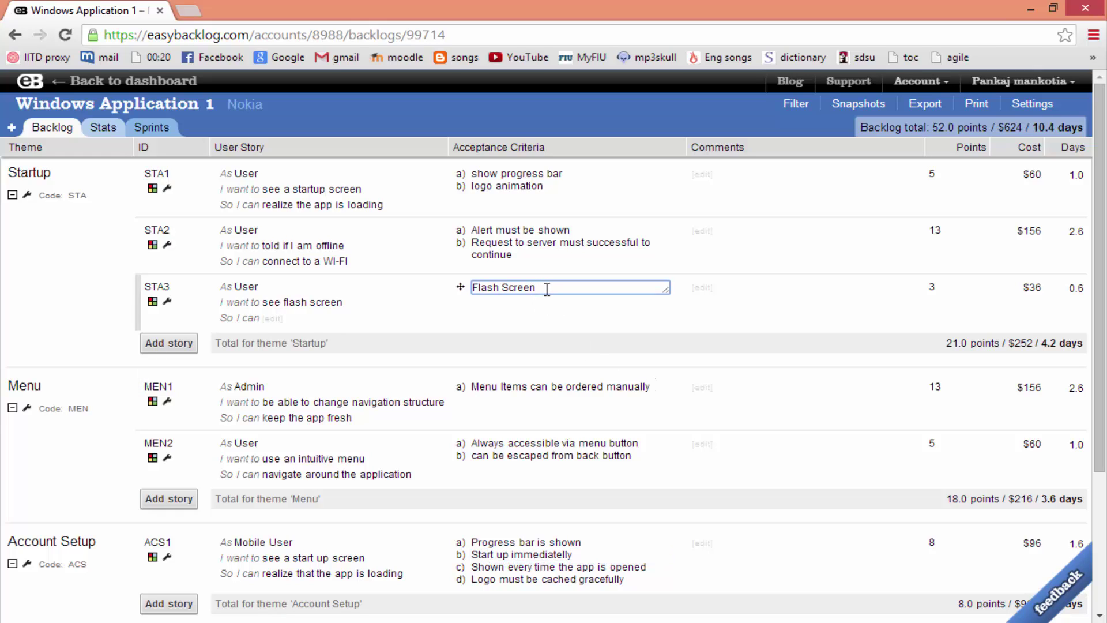
pyautogui.press('Return')
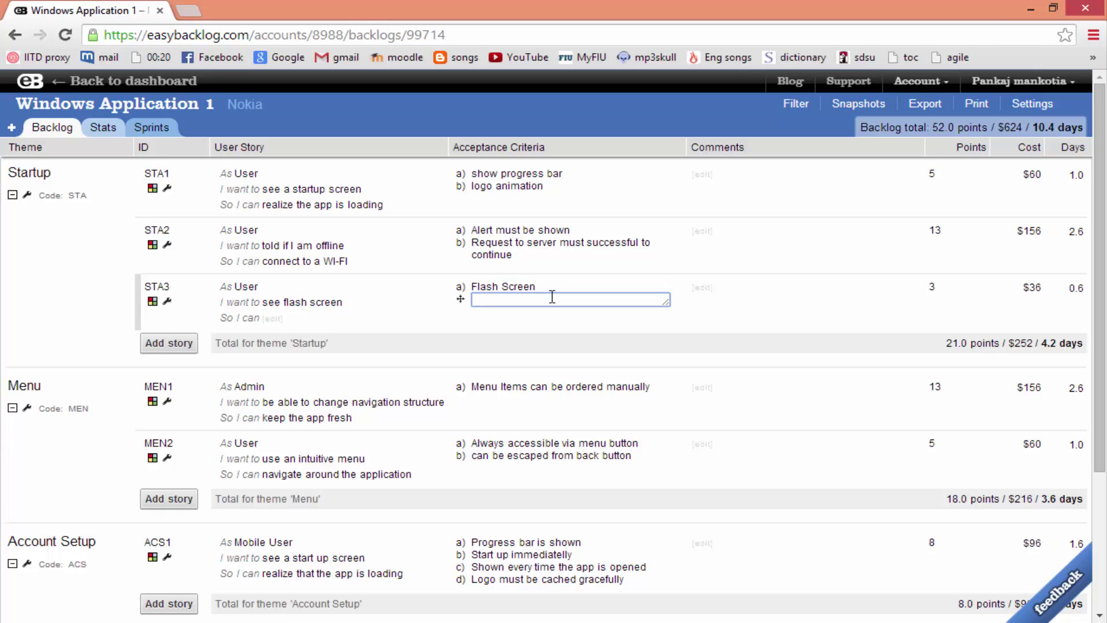
pyautogui.write('Appears instantly')
pyautogui.press('Return')
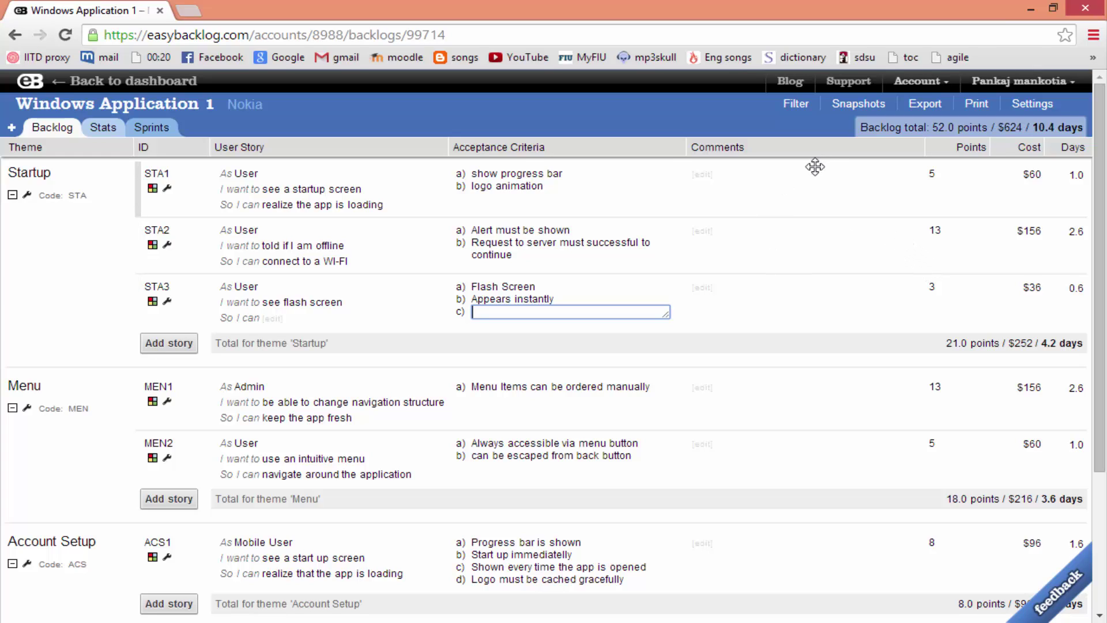
# Start a new snapshot from the snapshot options
pyautogui.click(868, 105)
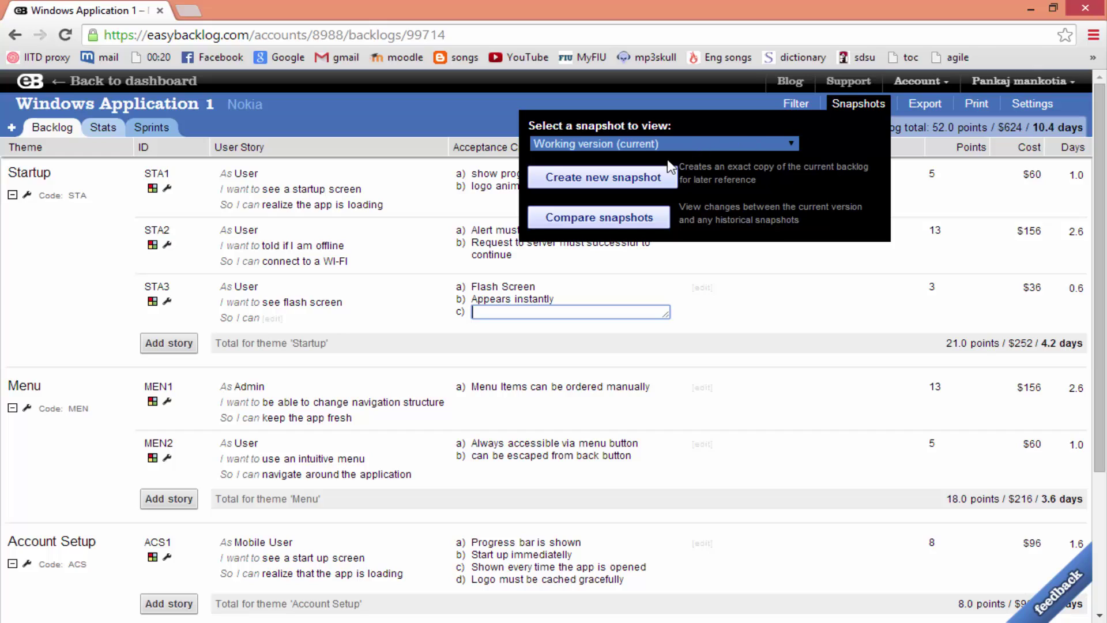
pyautogui.click(641, 181)
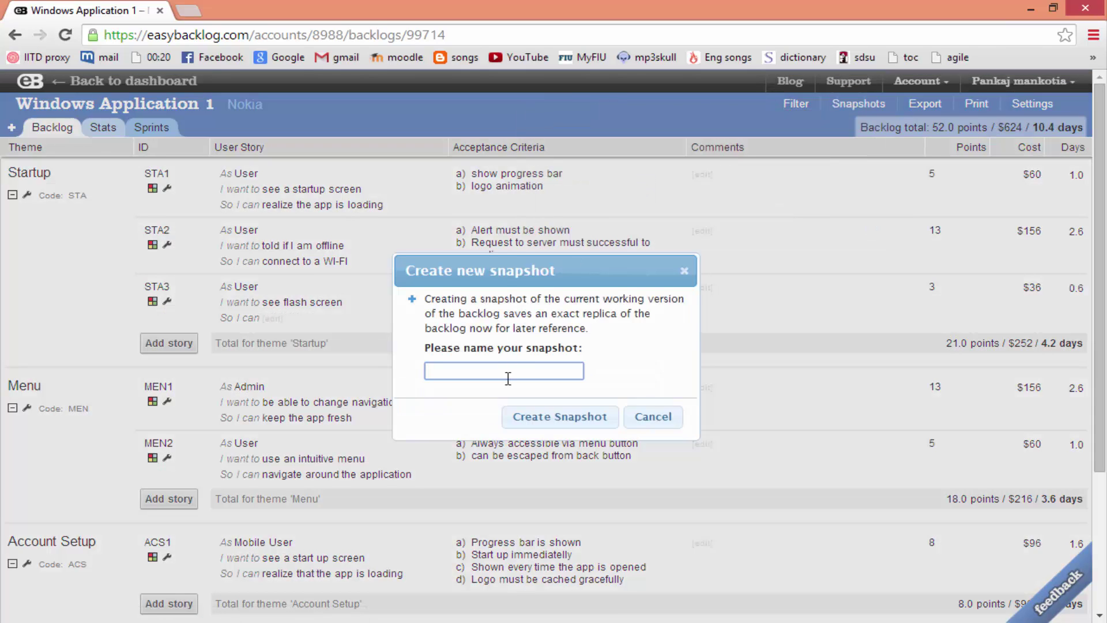
pyautogui.click(510, 360)
pyautogui.scroll(-4, 512, 366)
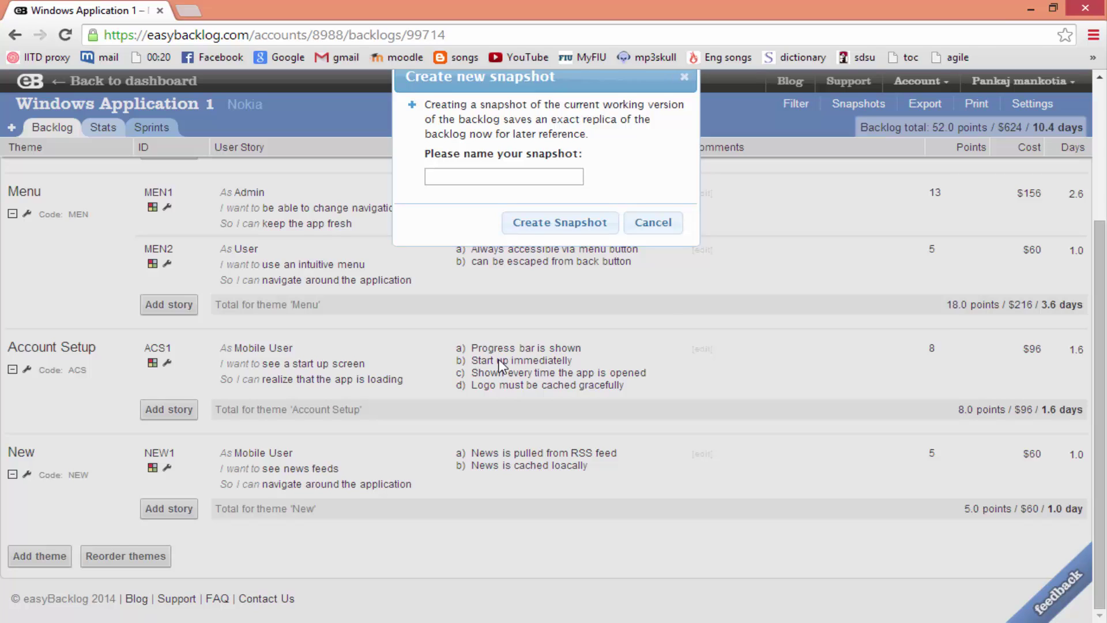
pyautogui.click(534, 179)
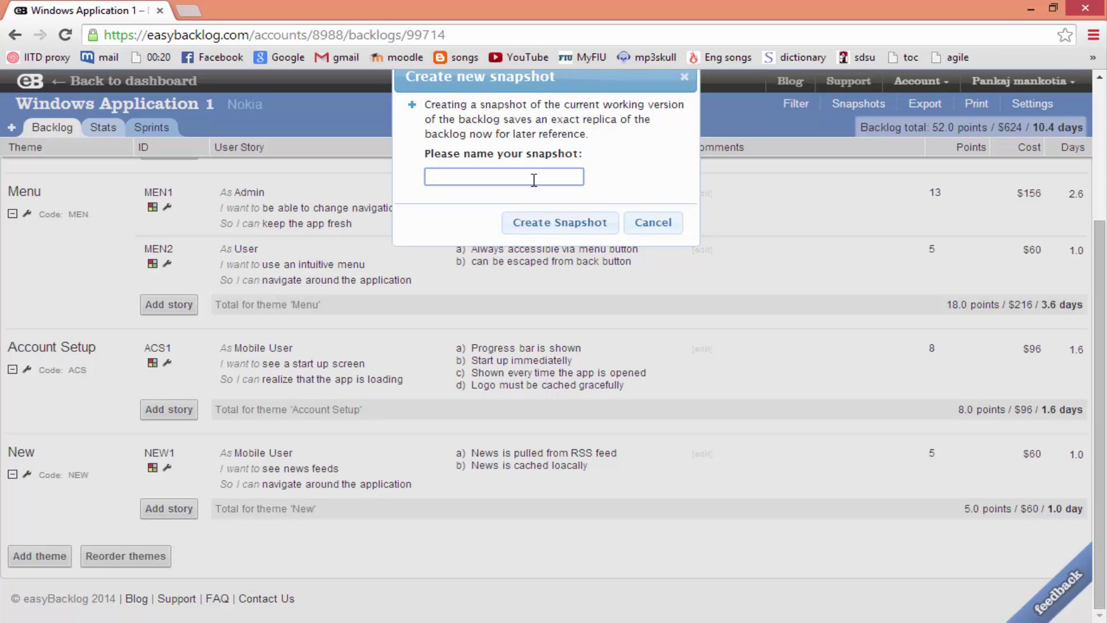
# Name the snapshot 'Agreed revised estimated with client', correcting typos, and create it
pyautogui.write('Agreed revised')
pyautogui.write('estmate')
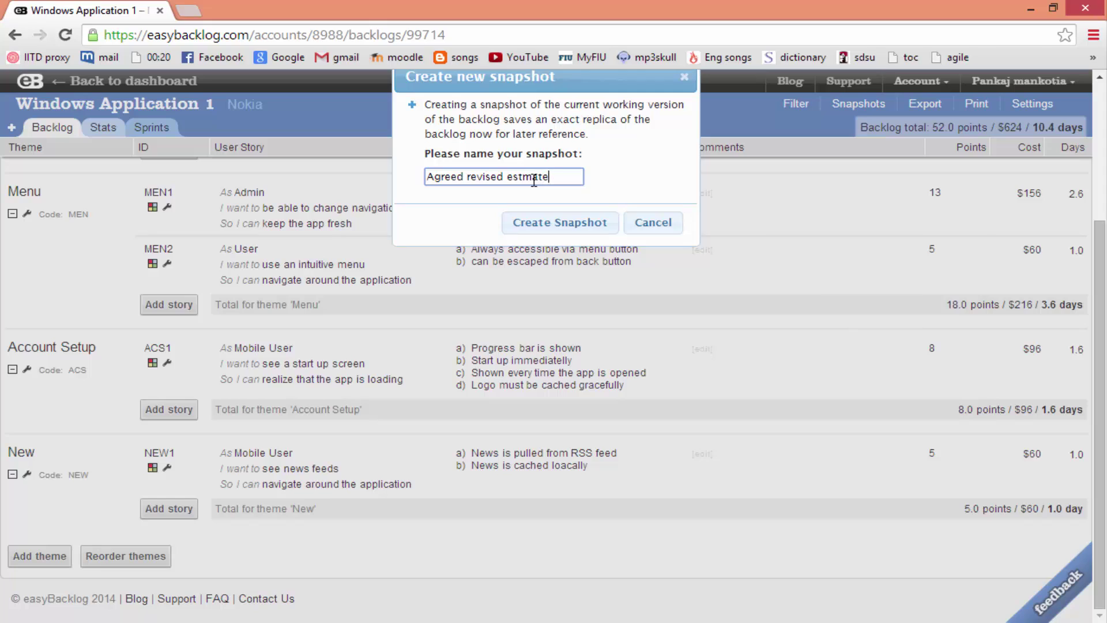
pyautogui.write('d inin')
pyautogui.press('BackSpace')
pyautogui.write('tial')
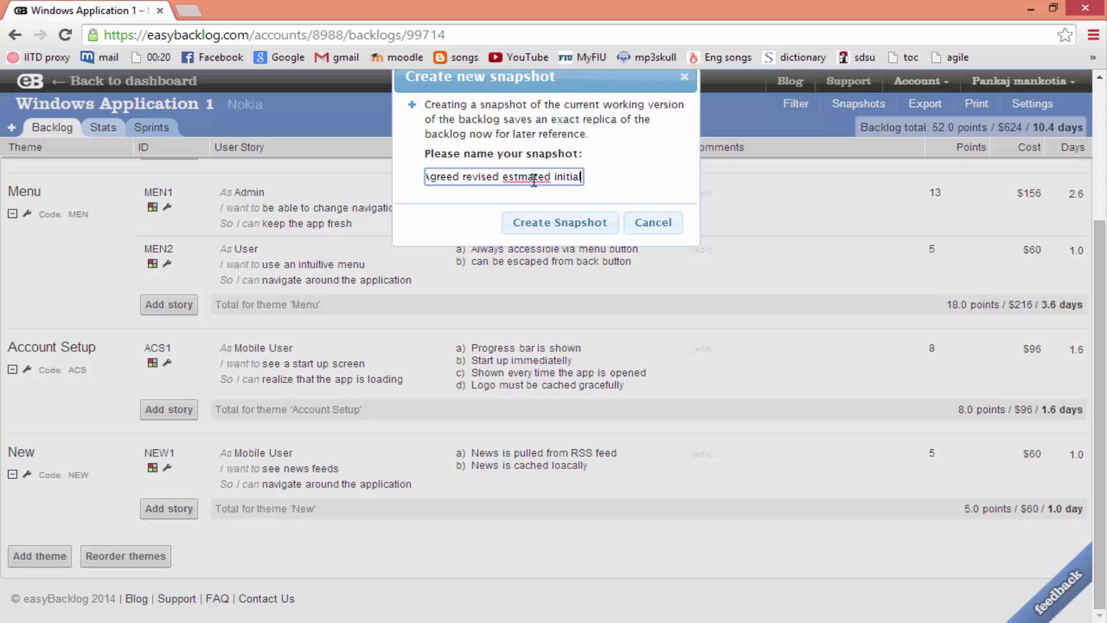
pyautogui.press('BackSpace')
pyautogui.press('BackSpace')
pyautogui.press('BackSpace')
pyautogui.press('BackSpace')
pyautogui.press('BackSpace')
pyautogui.press('BackSpace')
pyautogui.press('BackSpace')
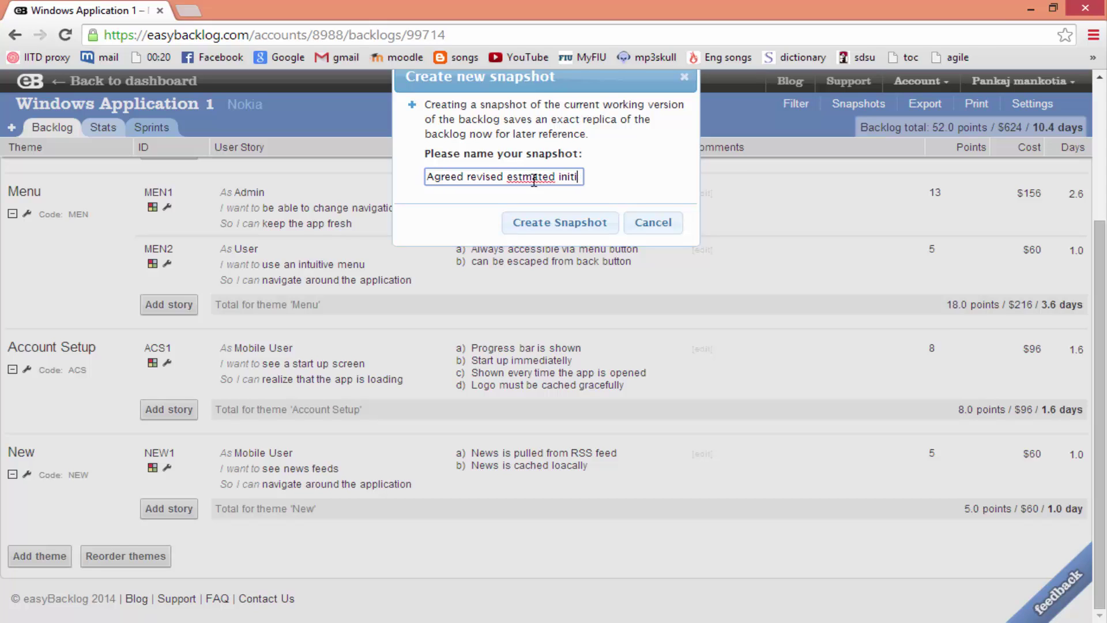
pyautogui.write('with c')
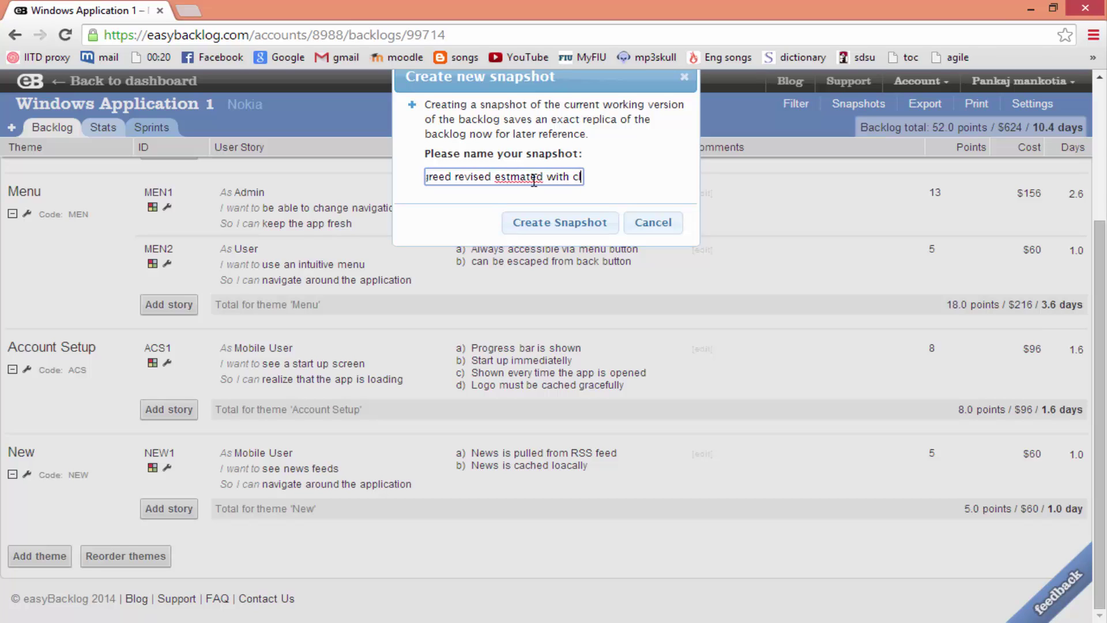
pyautogui.write('lient')
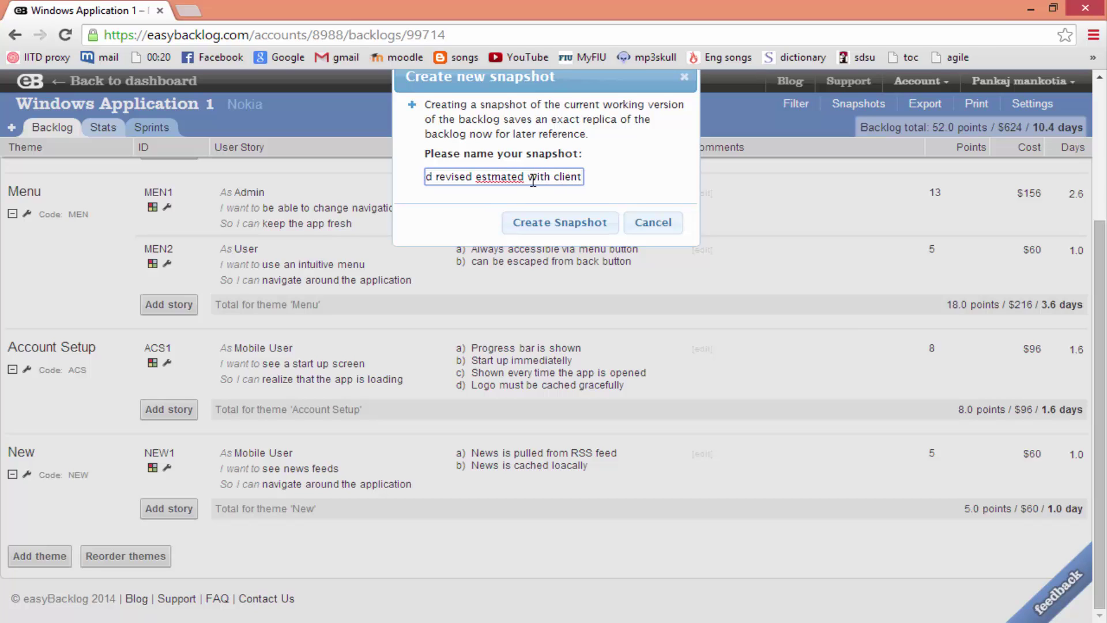
pyautogui.click(500, 176)
pyautogui.write('i')
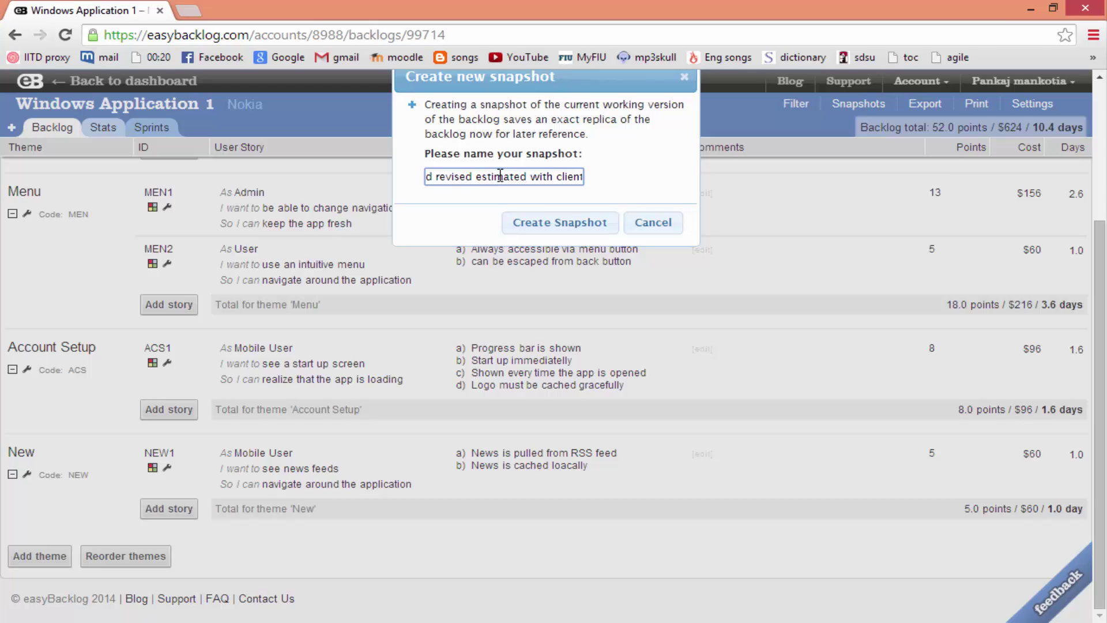
pyautogui.click(572, 229)
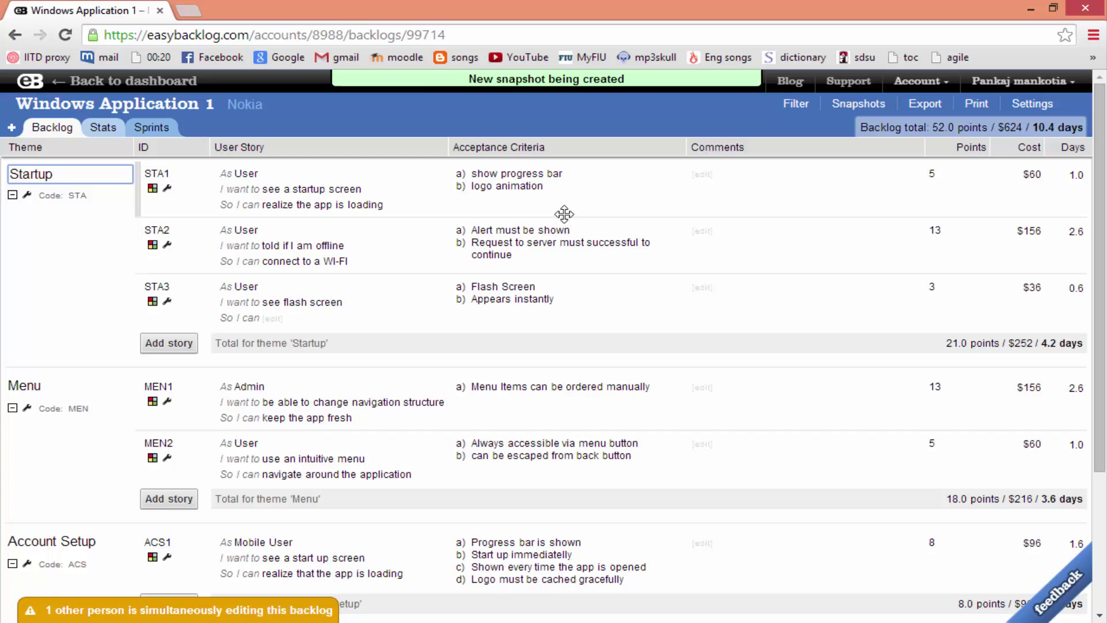
pyautogui.click(857, 108)
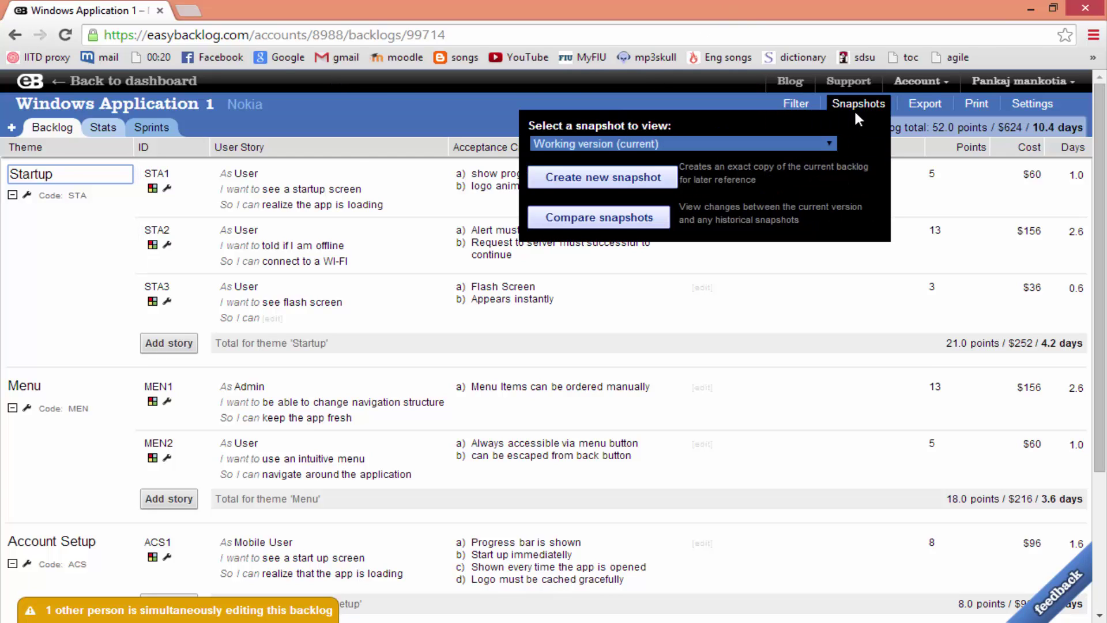
pyautogui.click(651, 216)
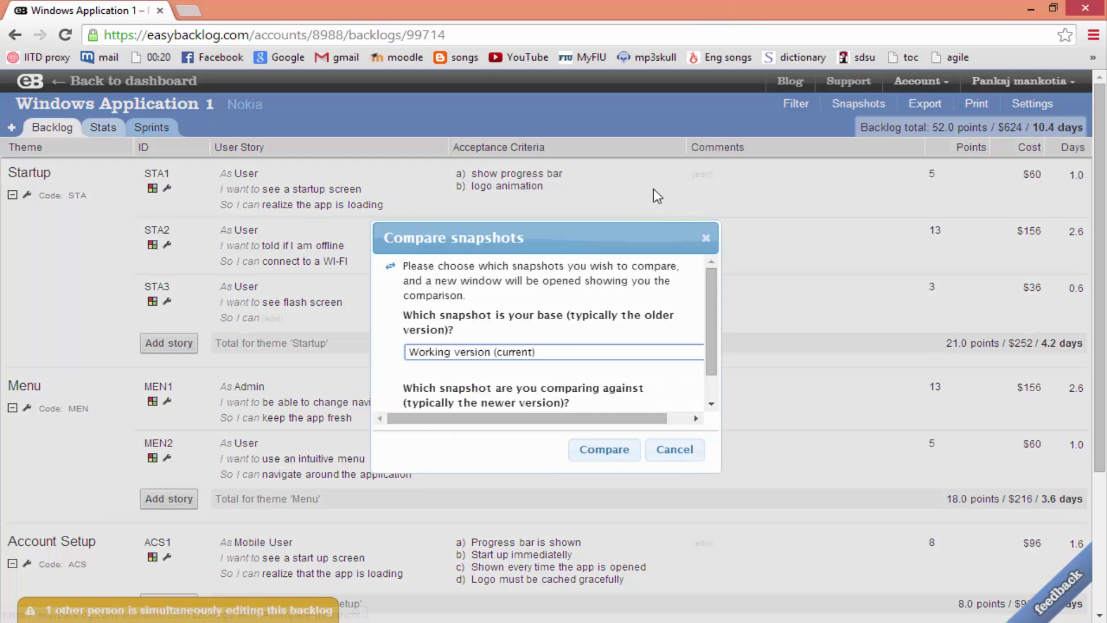
pyautogui.click(530, 352)
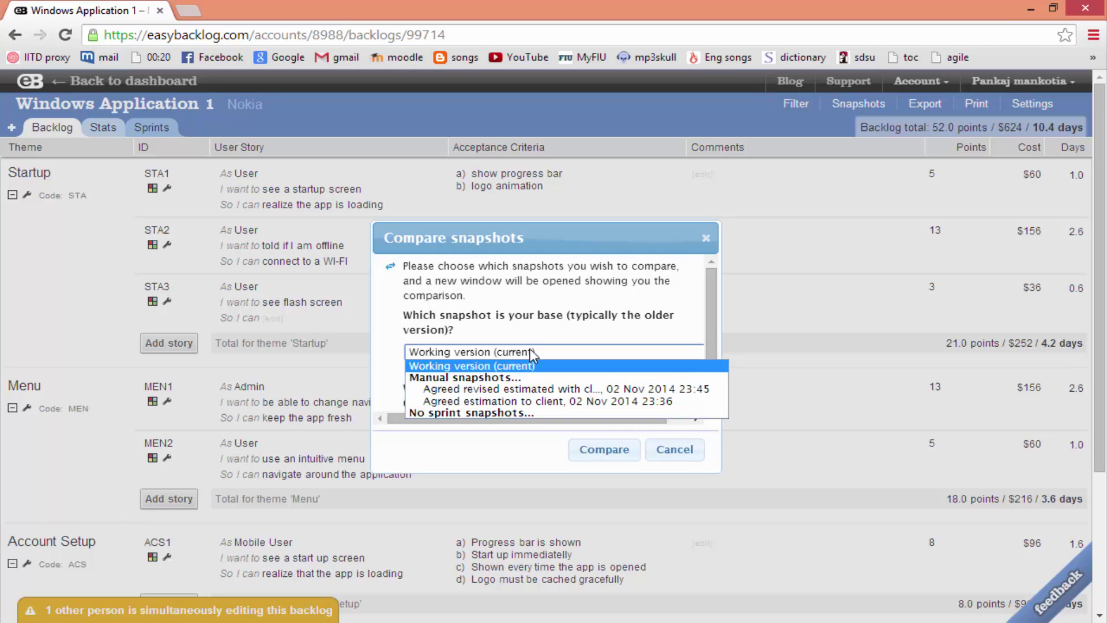
pyautogui.click(532, 365)
pyautogui.scroll(-1, 712, 320)
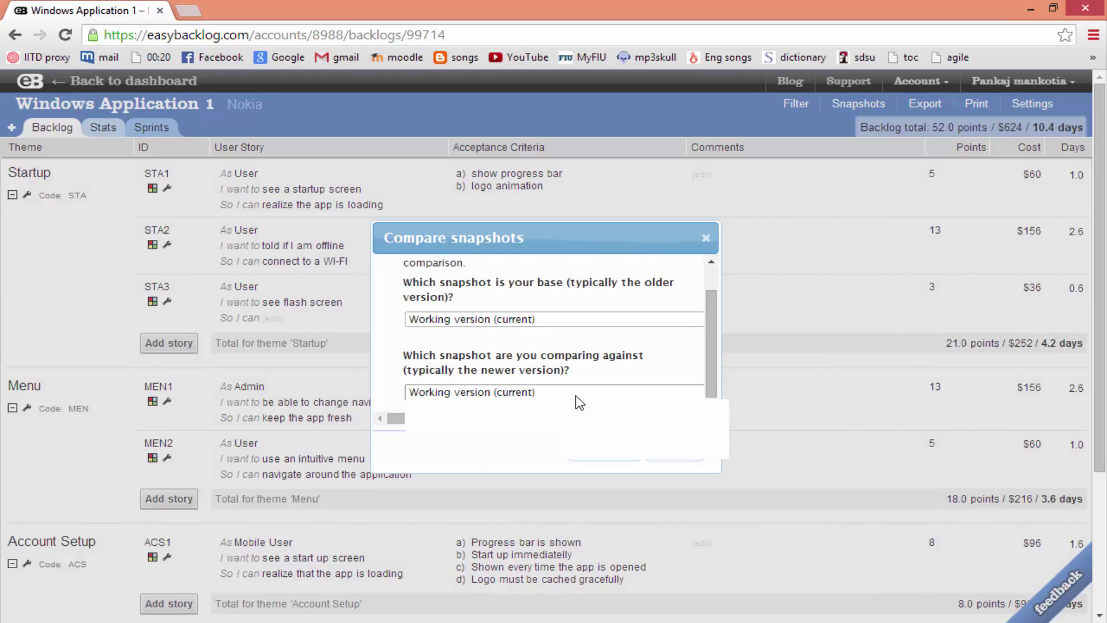
pyautogui.click(575, 396)
pyautogui.click(546, 439)
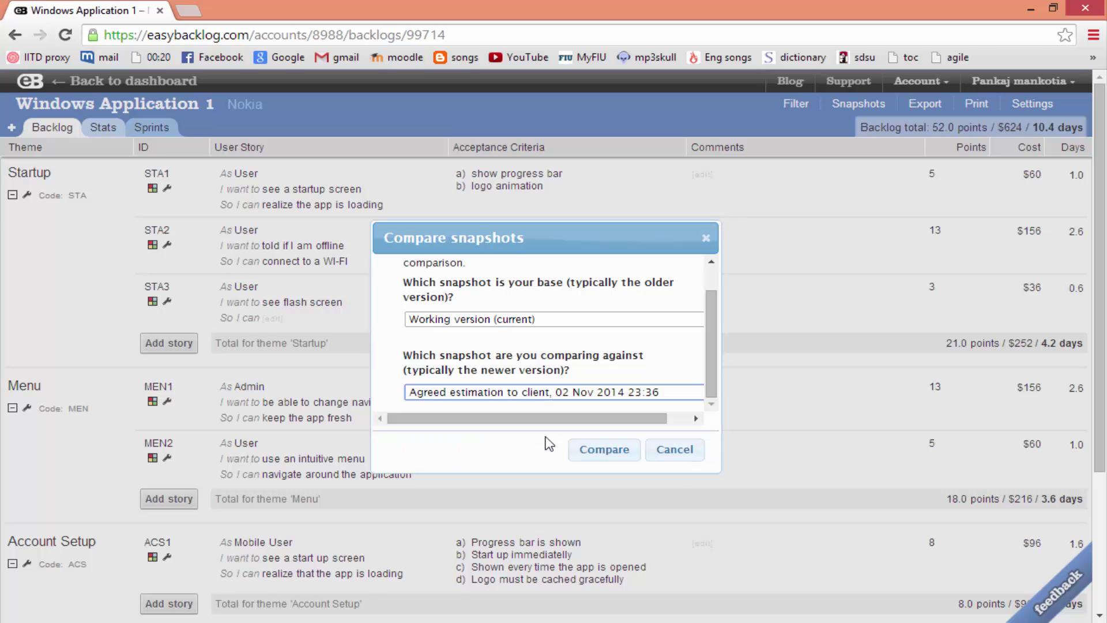
pyautogui.click(600, 450)
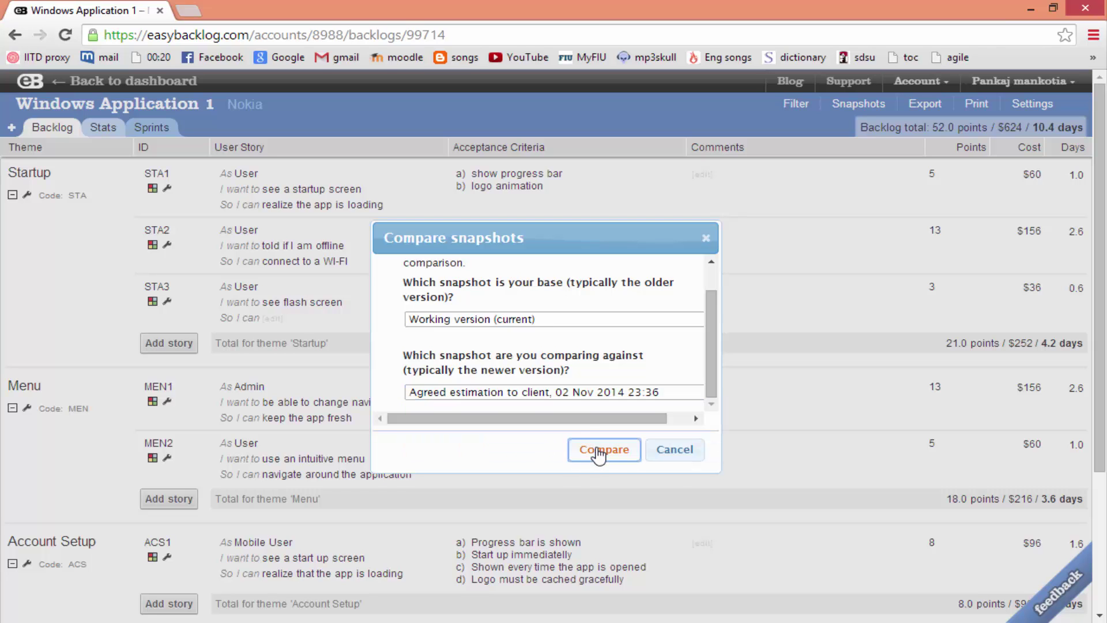
pyautogui.scroll(-4, 617, 219)
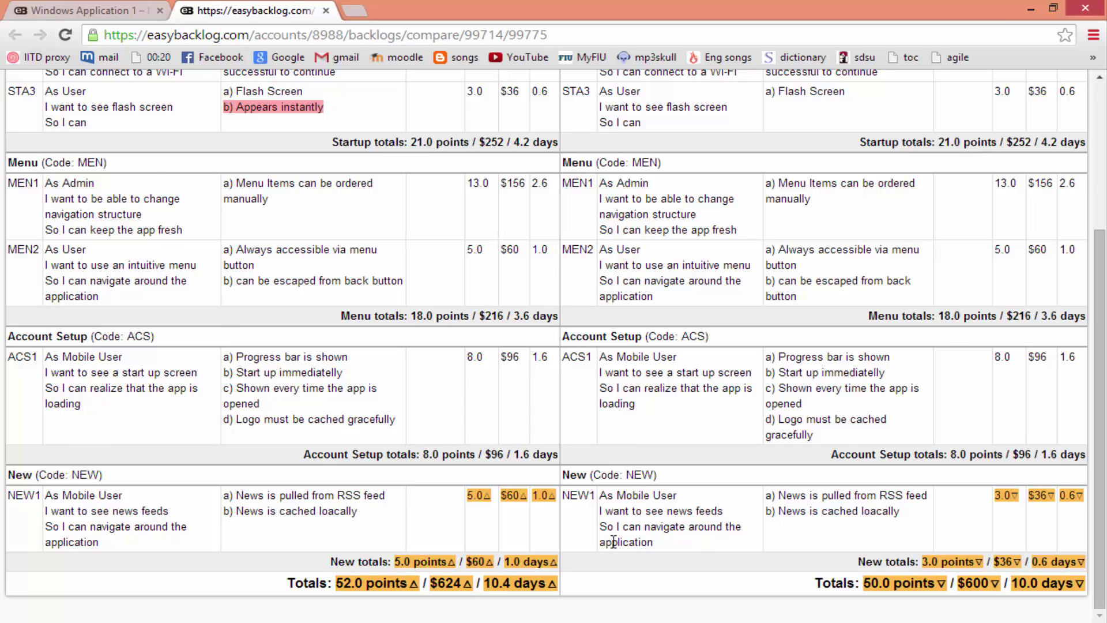
pyautogui.hotkey('ctrl', 'w')
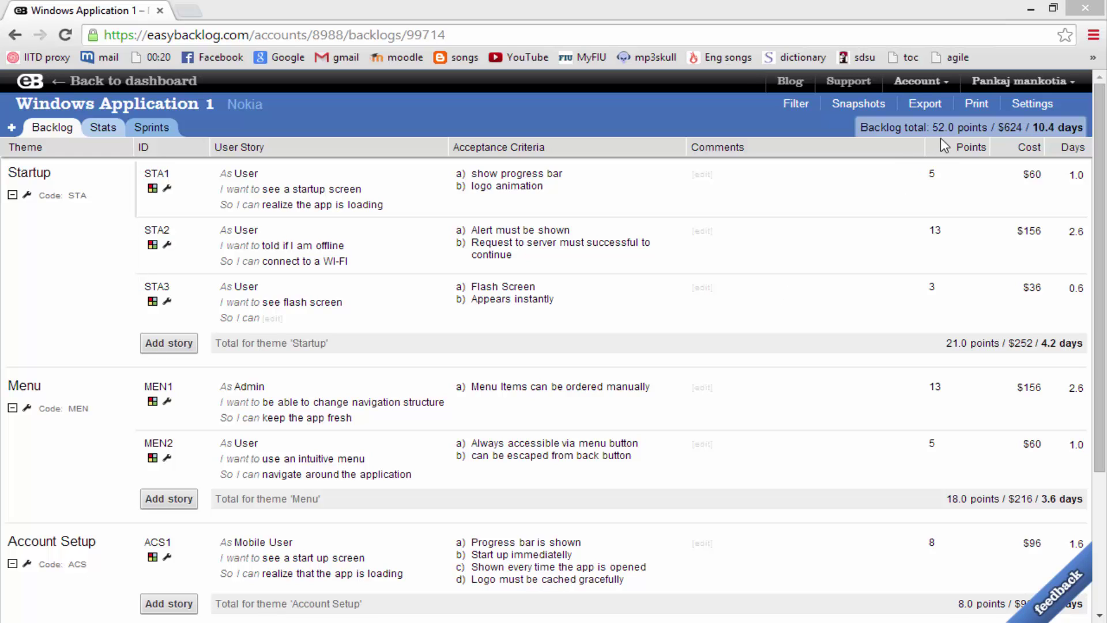
# Print story cards for all themes on A4 with long side binding to PDF
pyautogui.click(979, 104)
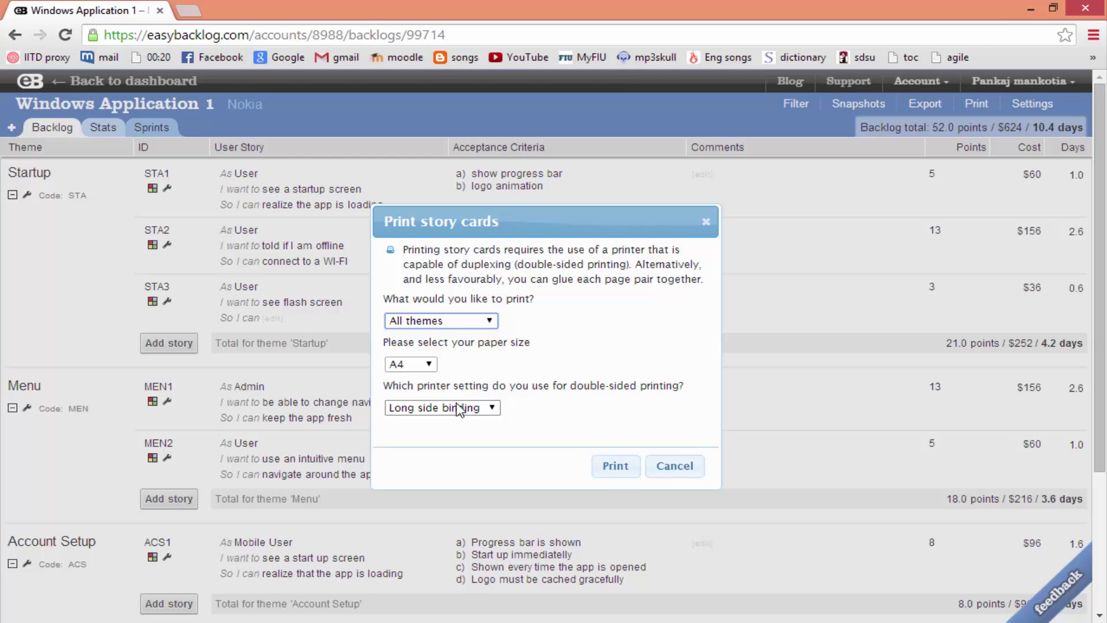
pyautogui.click(612, 468)
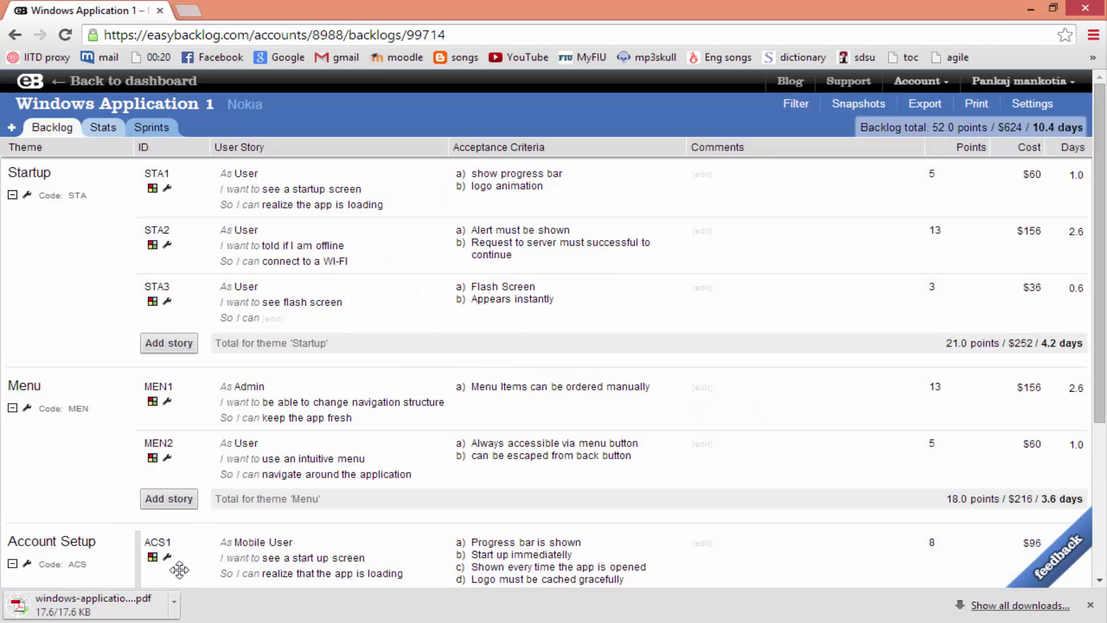
# Open windows-application-1.pdf, scroll through the story cards, then close it
pyautogui.click(135, 613)
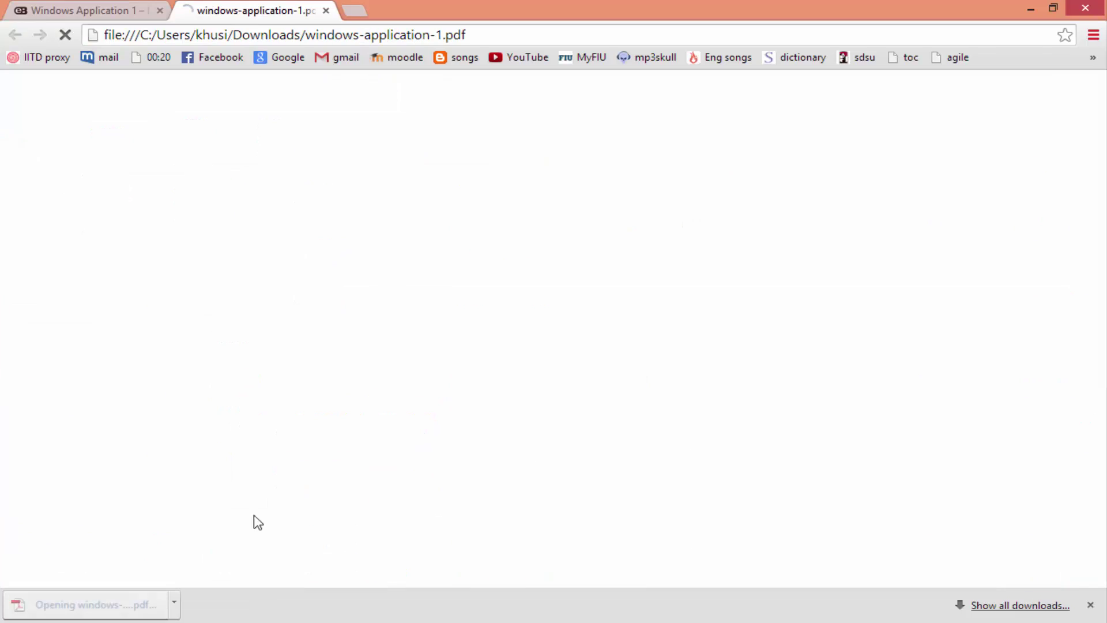
pyautogui.scroll(-1, 496, 333)
pyautogui.scroll(-12, 510, 330)
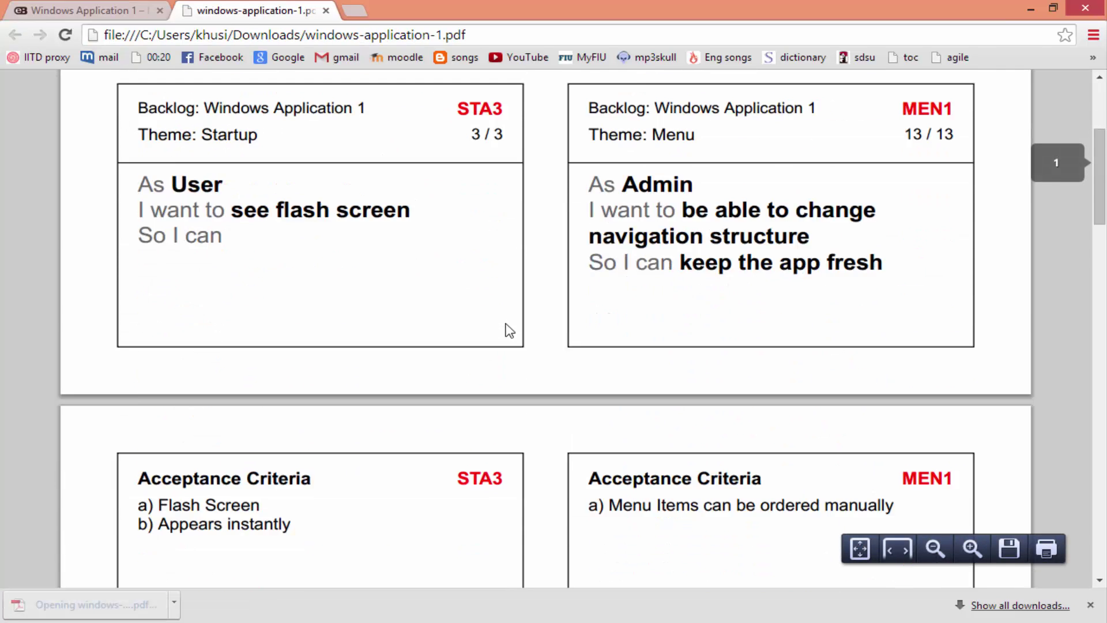
pyautogui.scroll(-15, 508, 334)
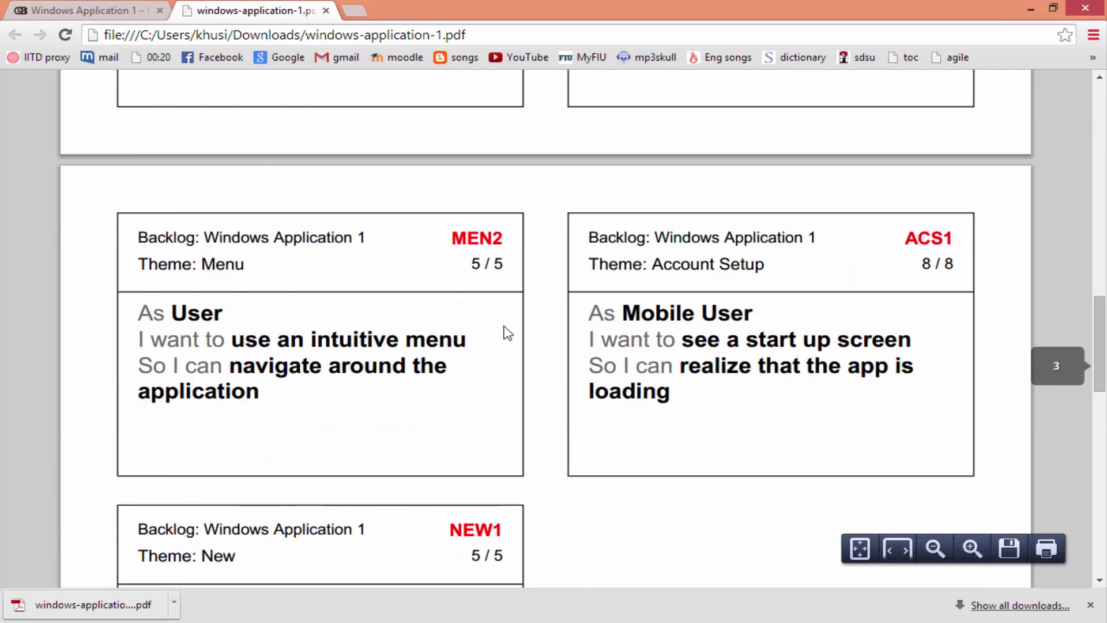
pyautogui.scroll(-7, 505, 331)
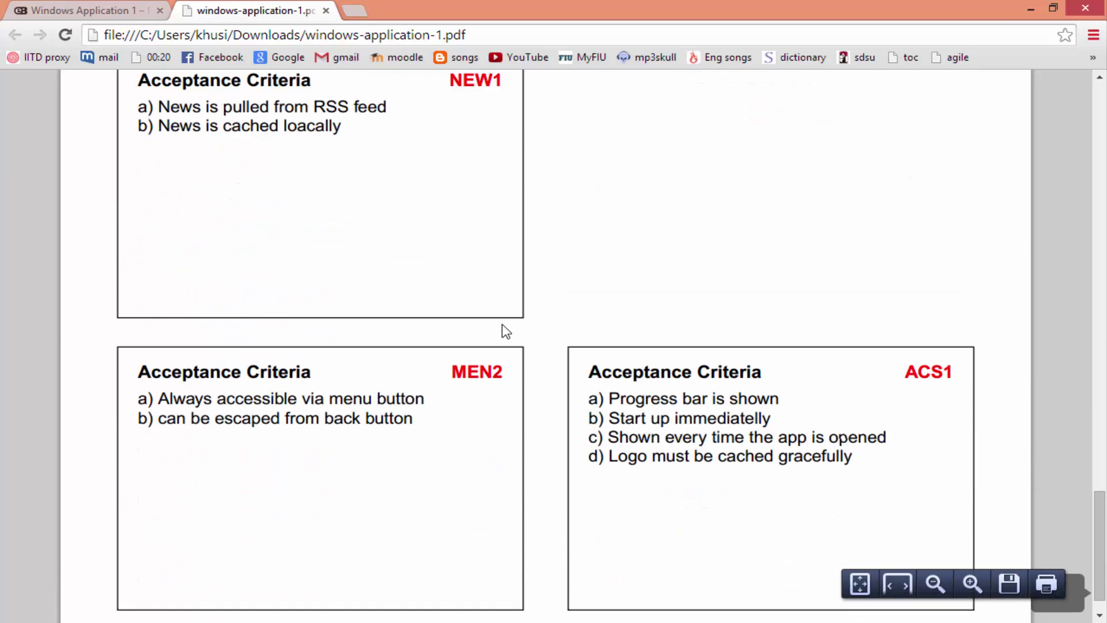
pyautogui.scroll(6, 506, 331)
pyautogui.scroll(20, 506, 330)
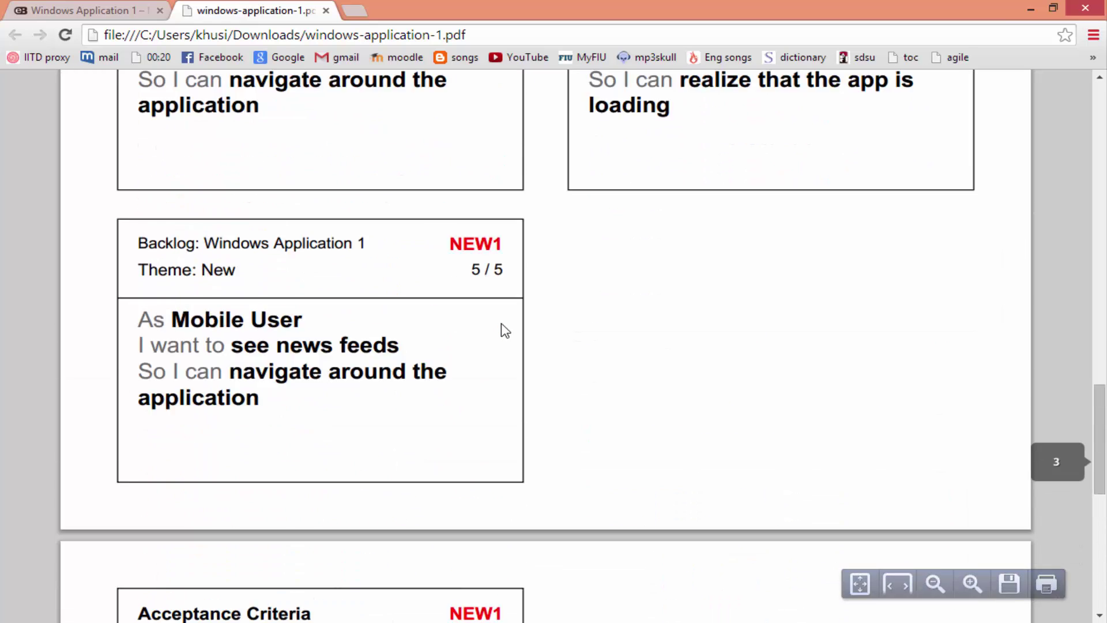
pyautogui.scroll(10, 505, 331)
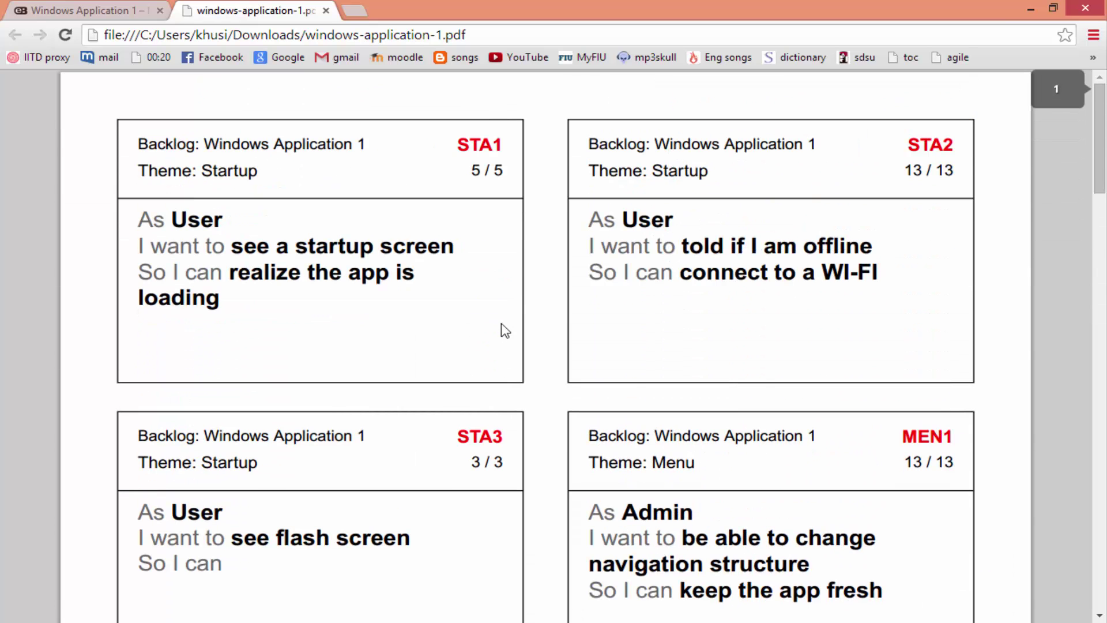
pyautogui.scroll(-7, 505, 330)
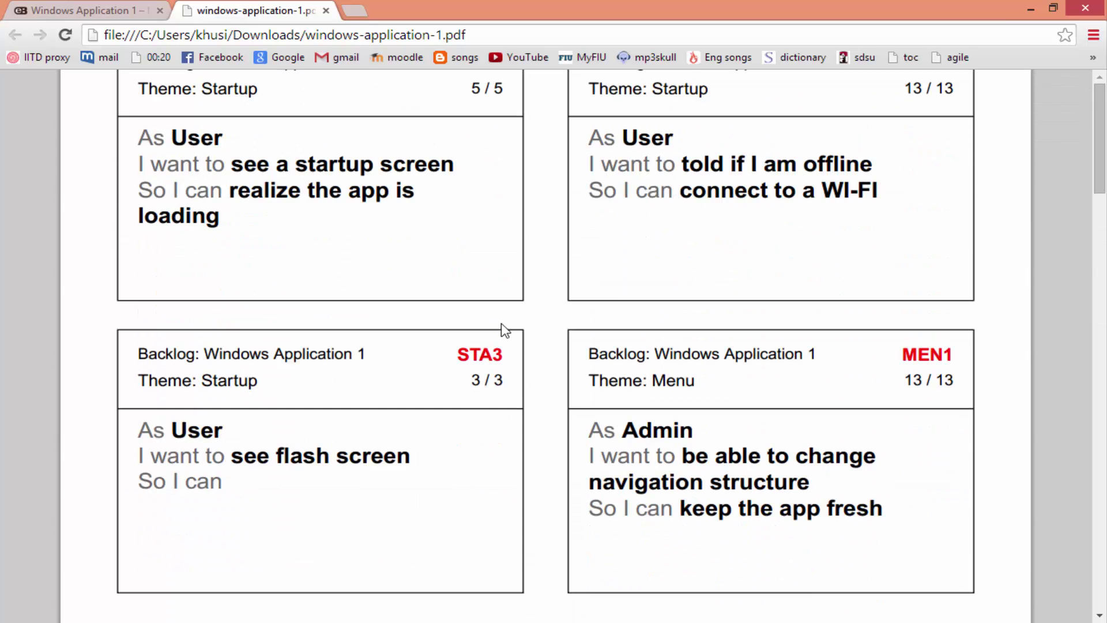
pyautogui.scroll(-15, 505, 331)
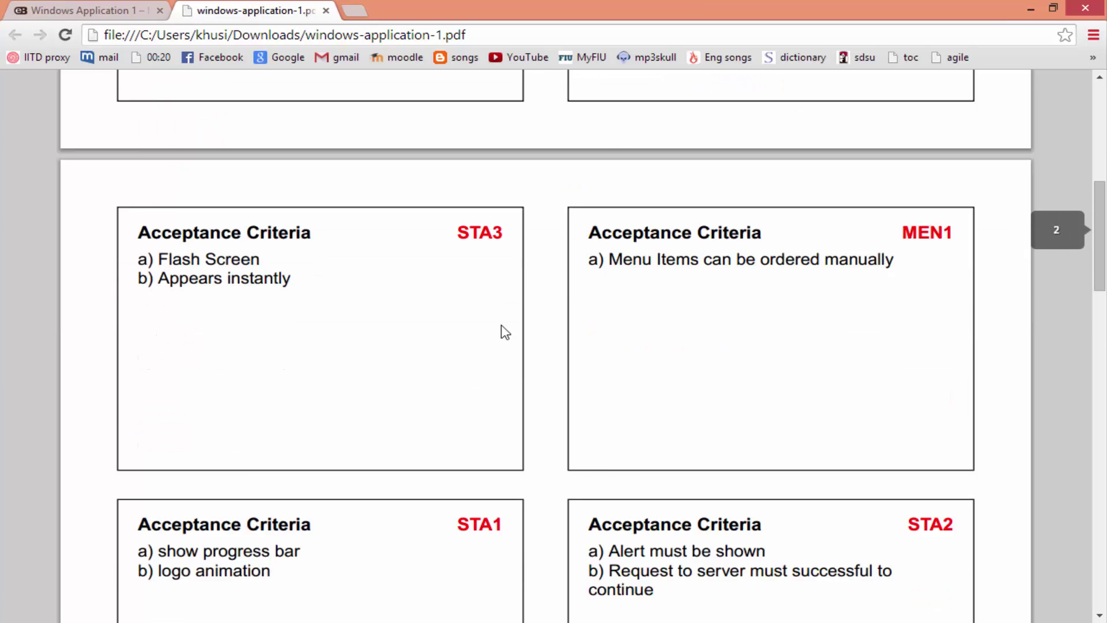
pyautogui.scroll(-1, 512, 347)
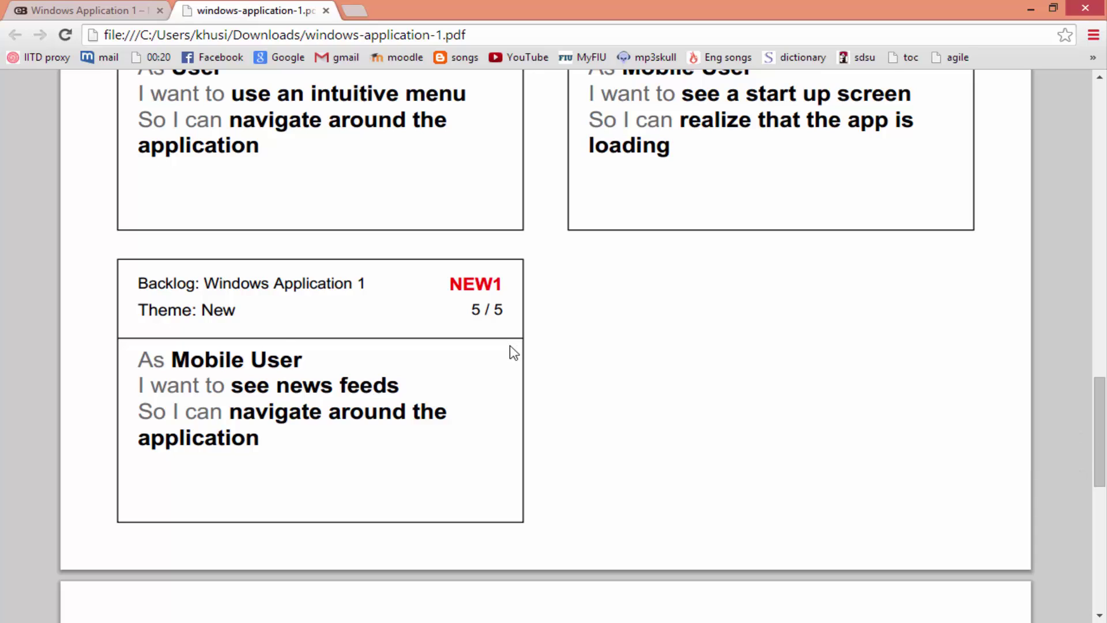
pyautogui.scroll(-4, 513, 347)
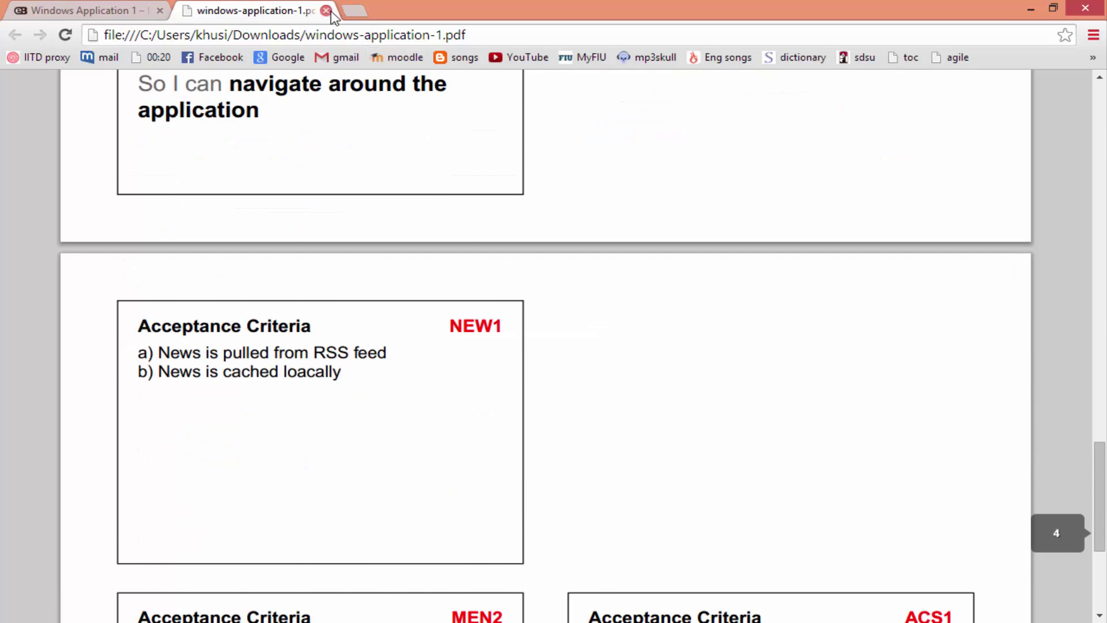
pyautogui.click(326, 10)
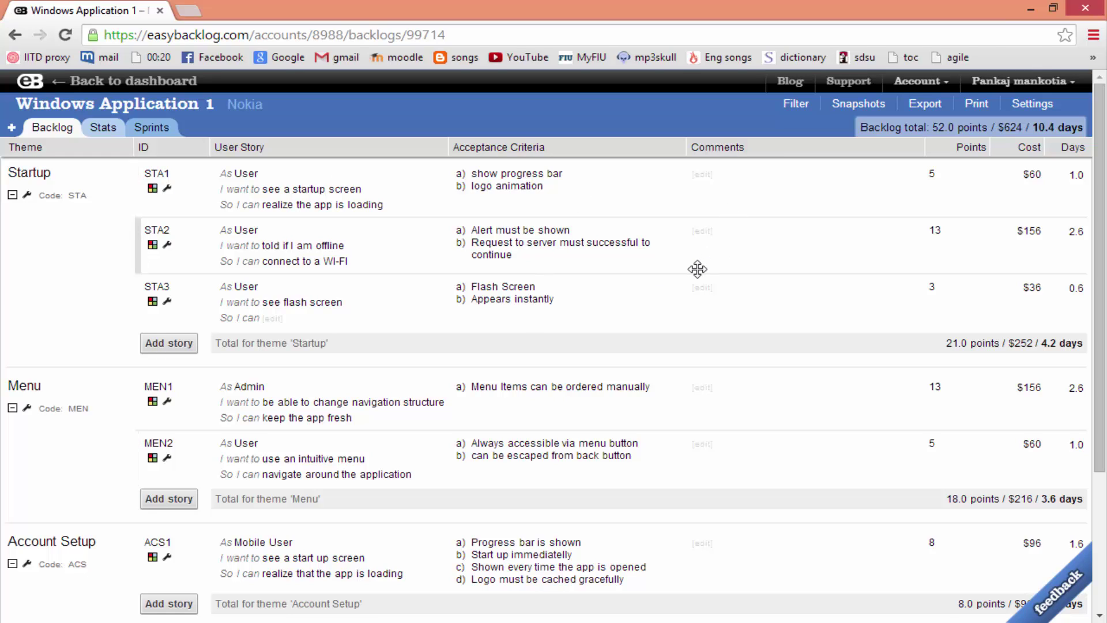
# Export the backlog to Excel and open the downloaded windows-application-1.xls
pyautogui.click(926, 105)
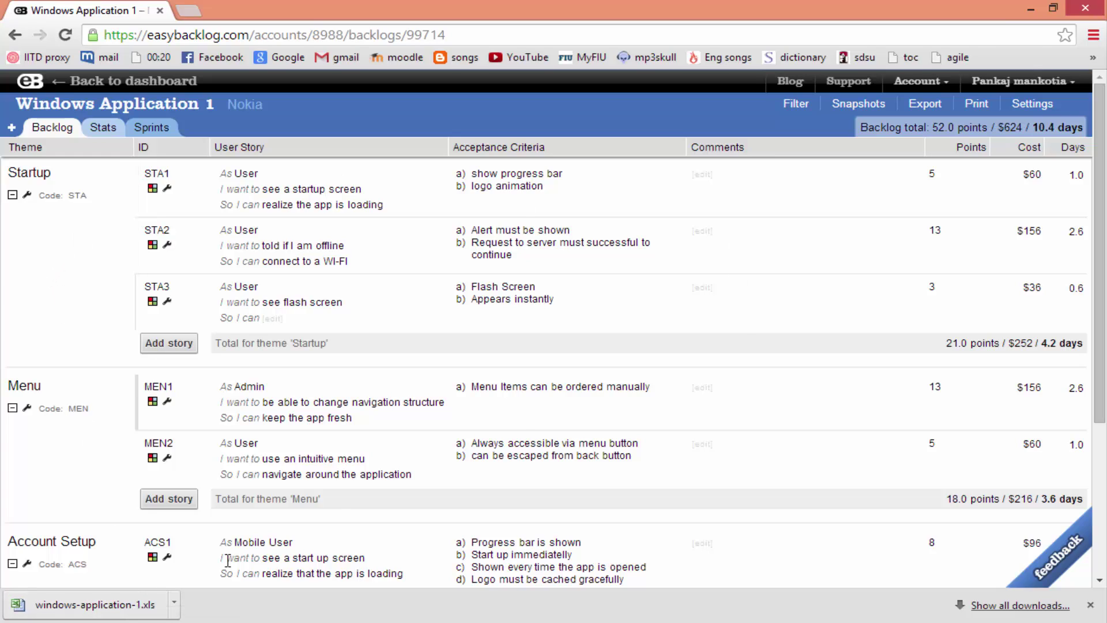
pyautogui.click(114, 615)
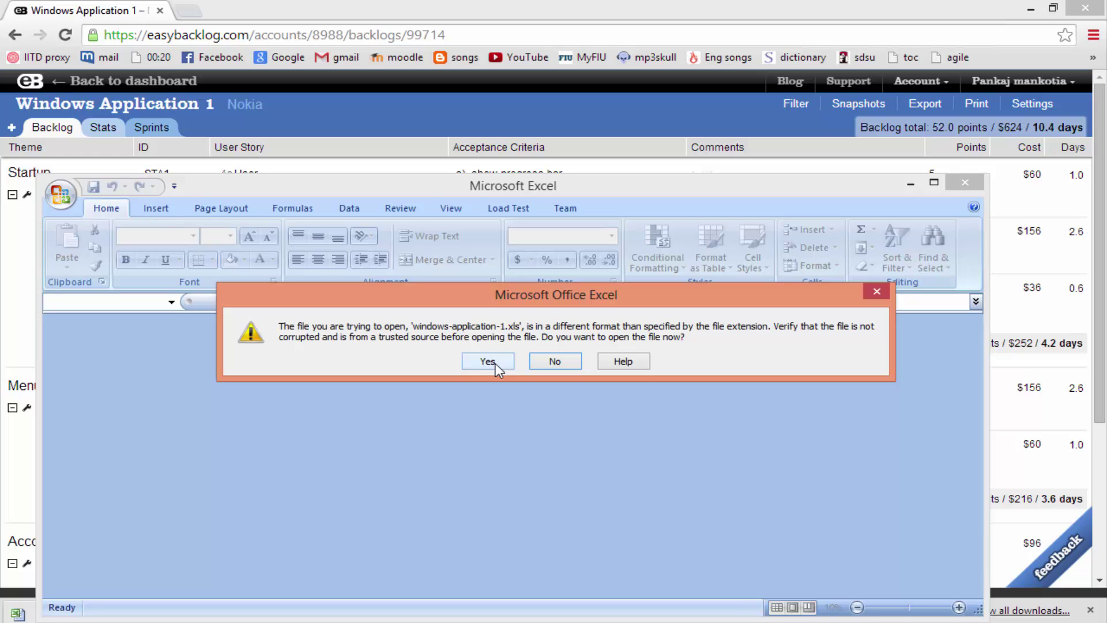
# Accept the format warning, maximize Excel, review the Backlog Report down to the total, then close Excel
pyautogui.click(490, 362)
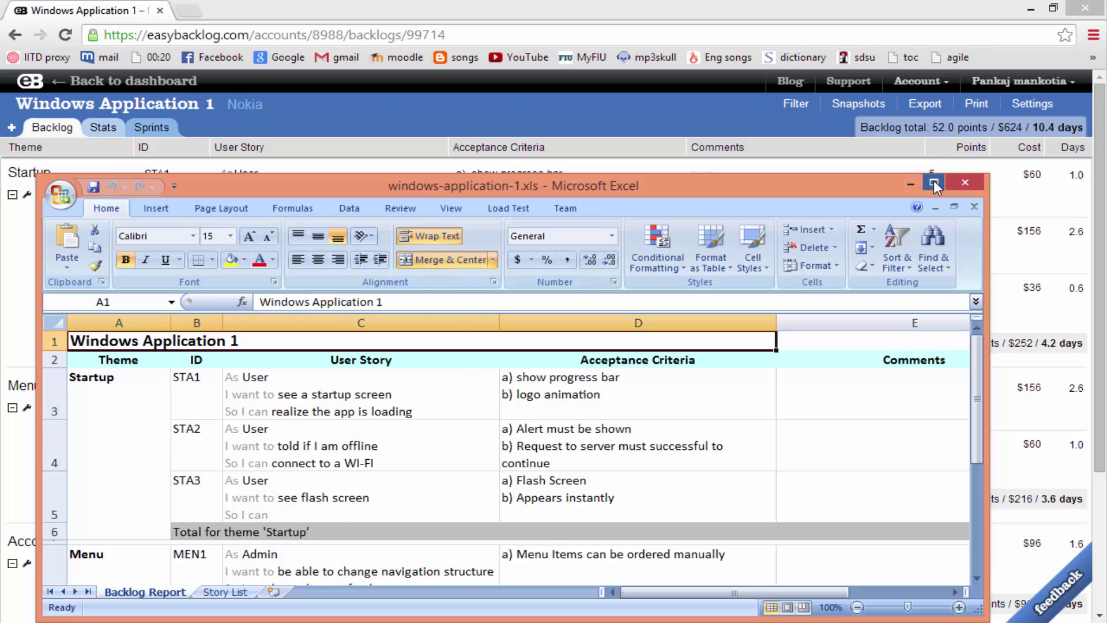
pyautogui.click(933, 182)
pyautogui.scroll(-1, 421, 327)
pyautogui.scroll(-3, 421, 326)
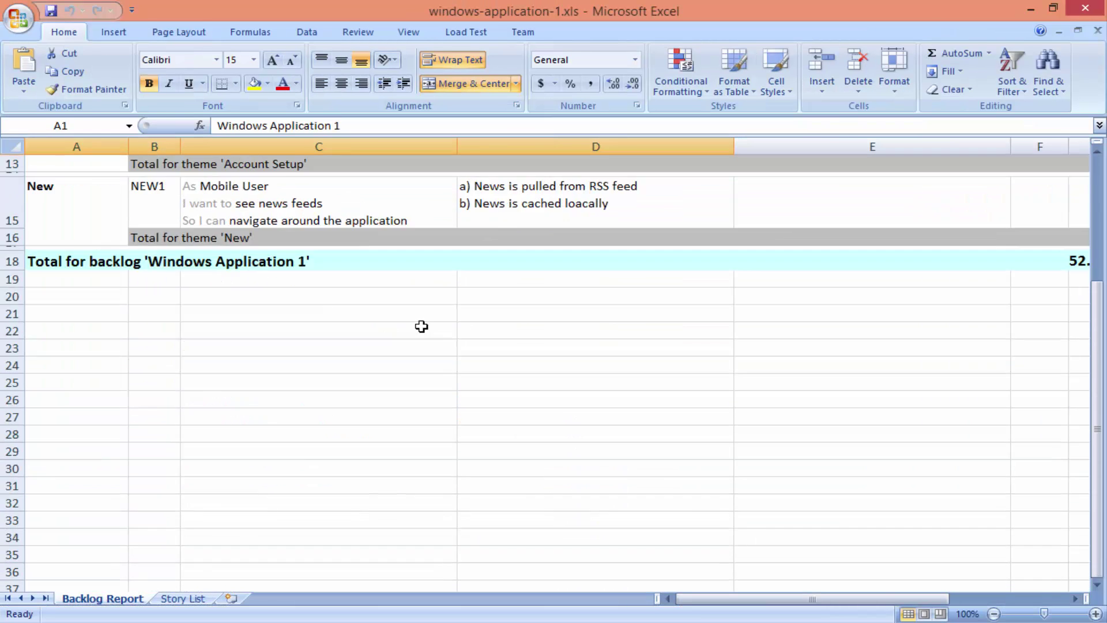
pyautogui.scroll(4, 421, 326)
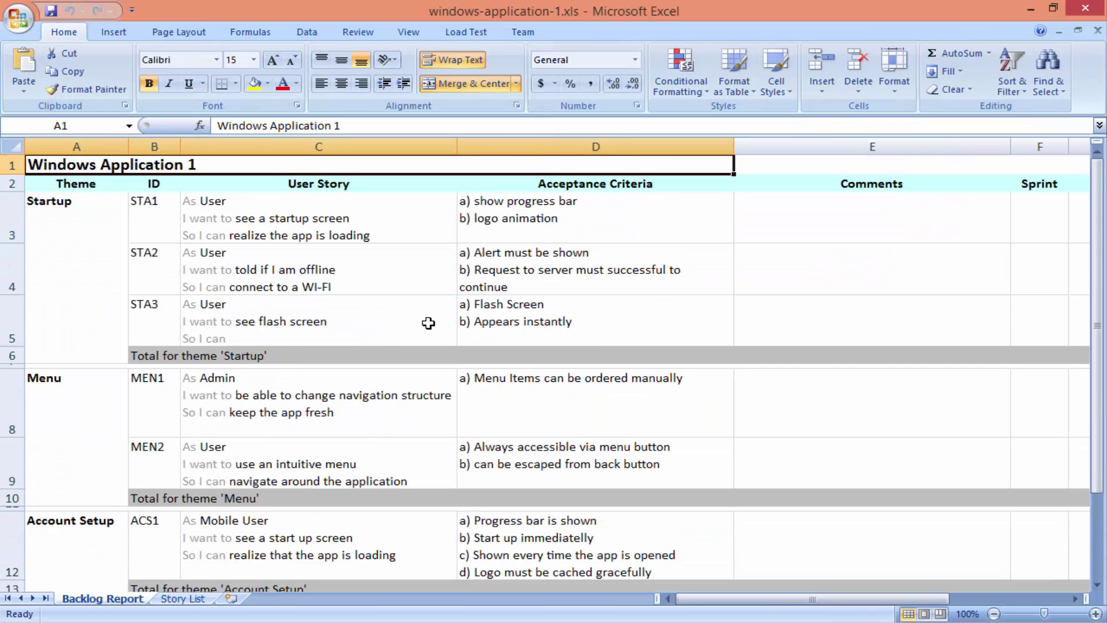
pyautogui.click(1086, 9)
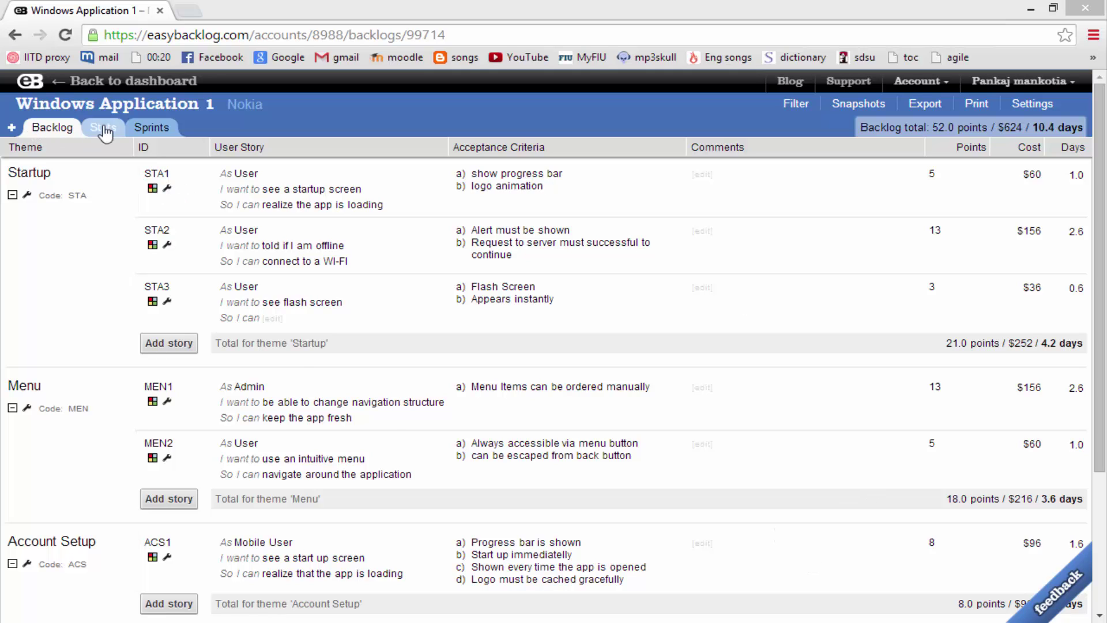
# Create Sprint 1 with a 15-day duration and team size 6, starting 11/03/2014
pyautogui.click(154, 127)
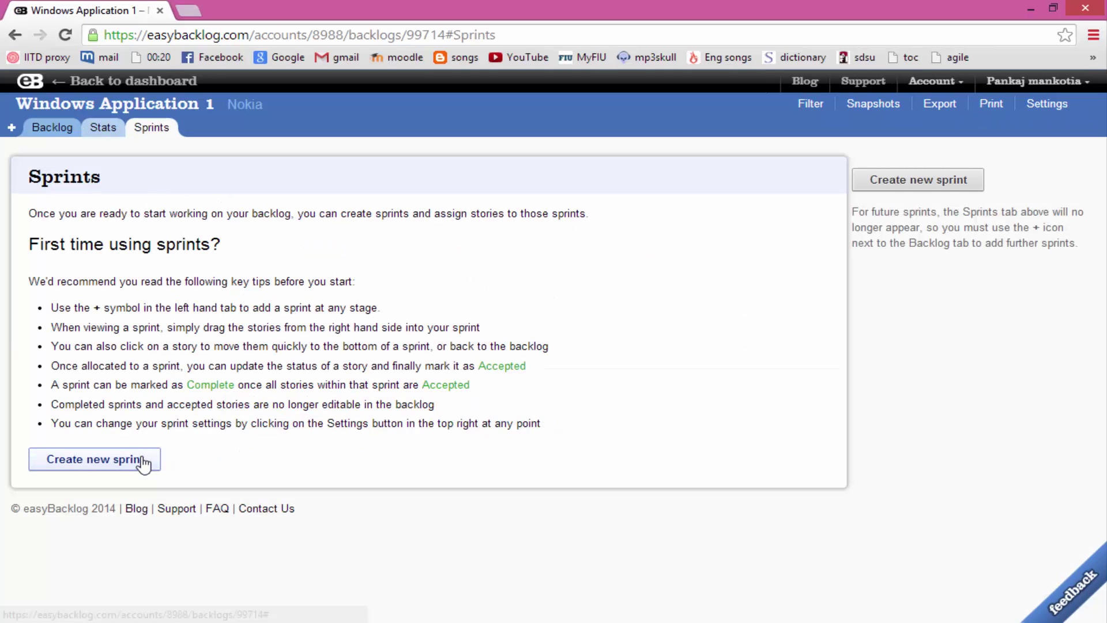
pyautogui.click(147, 460)
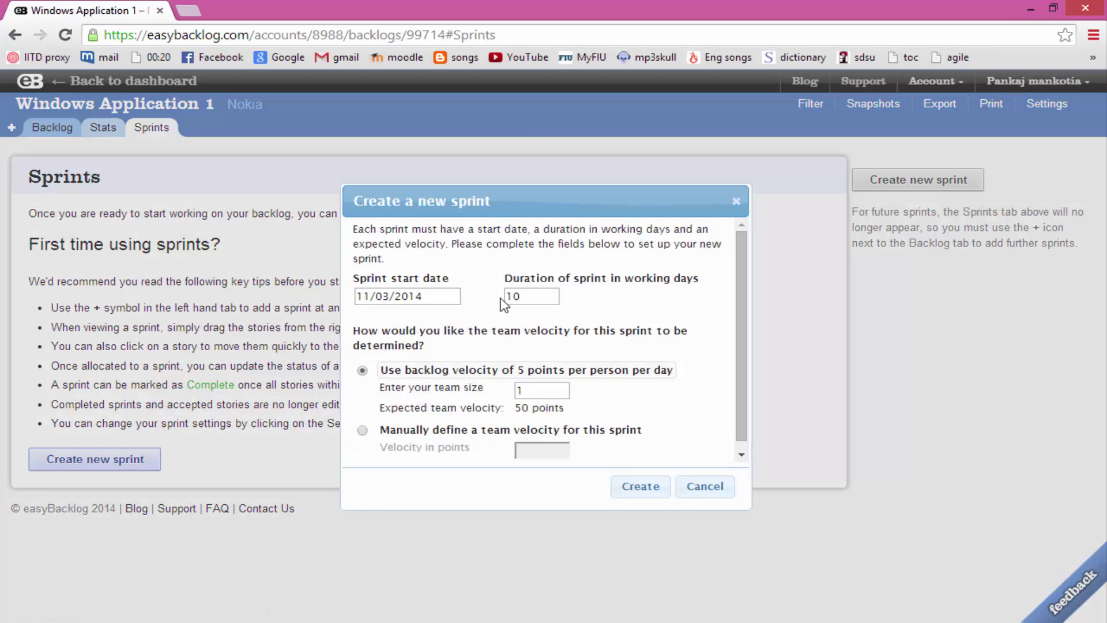
pyautogui.moveTo(531, 297); pyautogui.dragTo(490, 291)
pyautogui.write('15')
pyautogui.moveTo(535, 388); pyautogui.dragTo(506, 390)
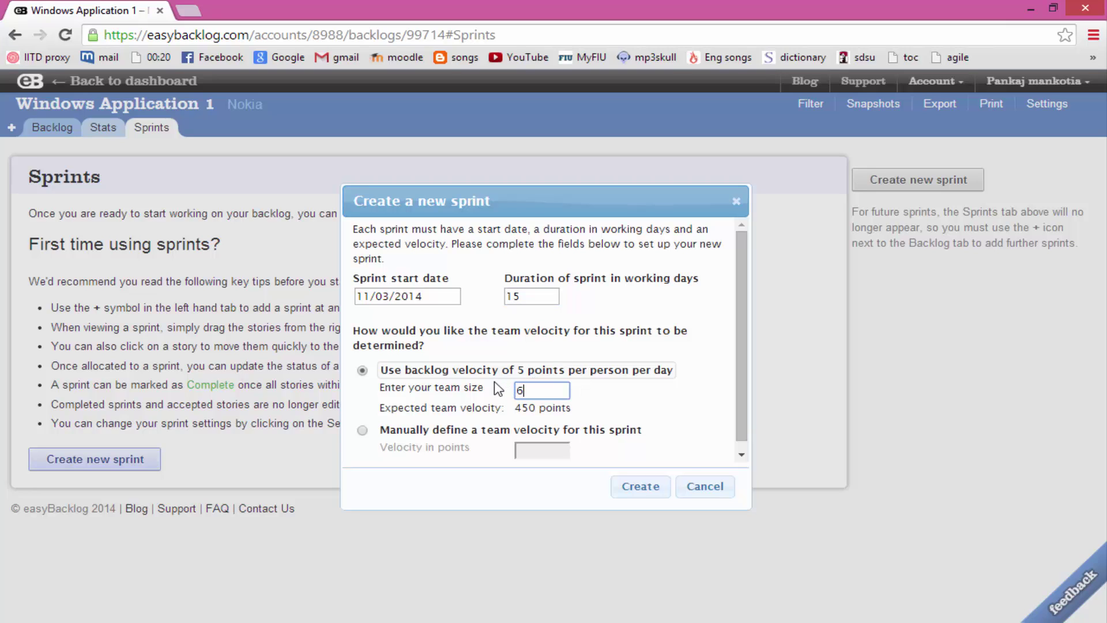
pyautogui.click(644, 489)
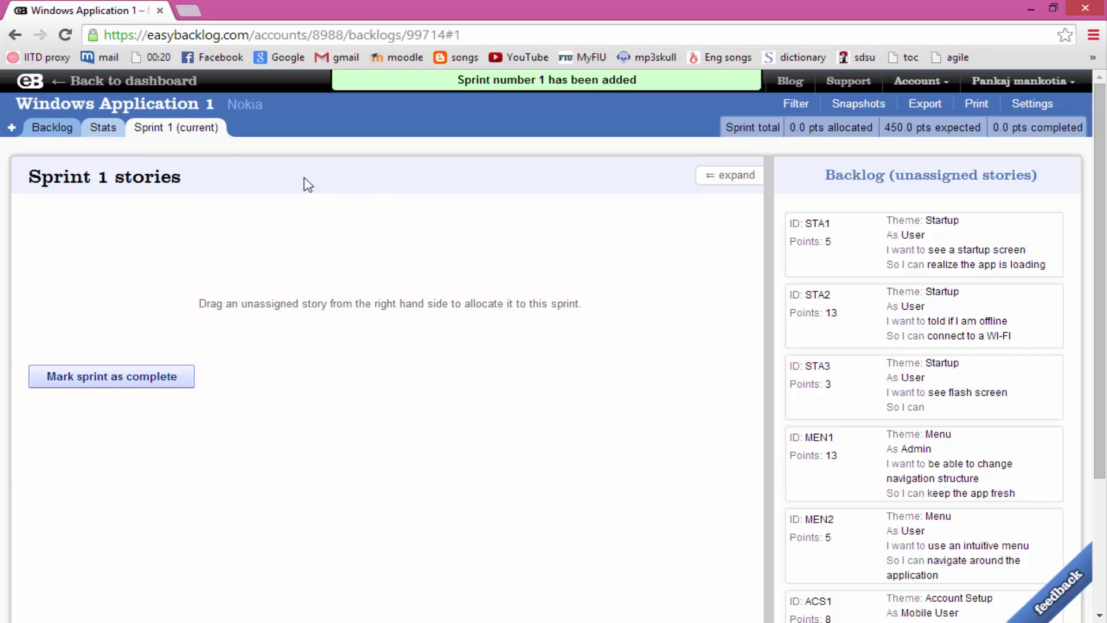
# Add Sprints 2 and 3, starting 11/24/2014 and 12/15/2014, with the same settings
pyautogui.click(10, 126)
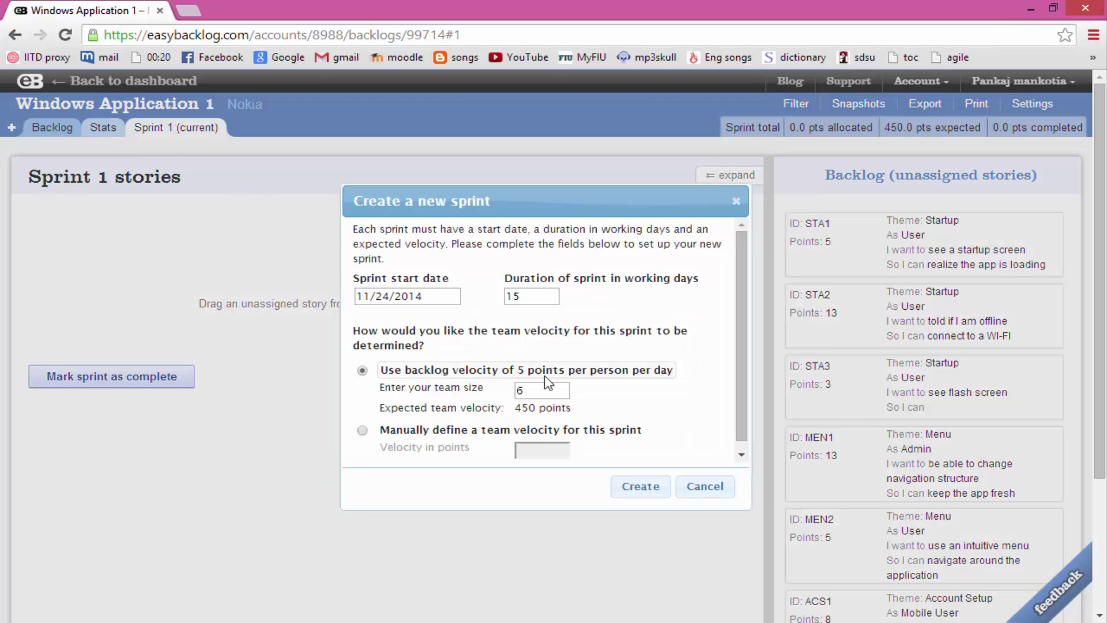
pyautogui.click(641, 489)
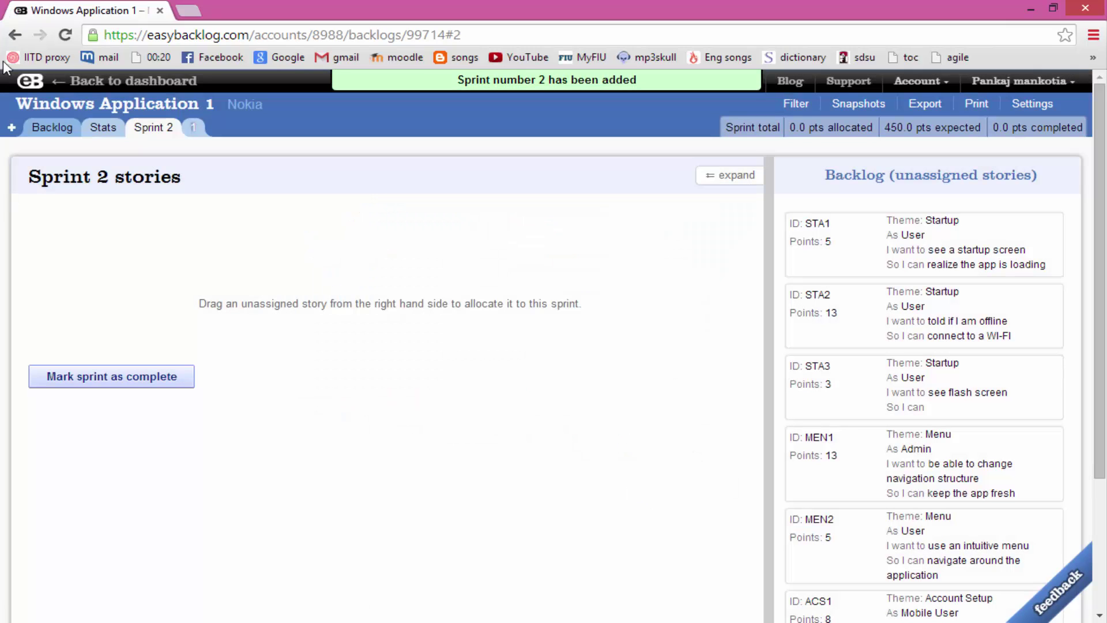
pyautogui.click(11, 128)
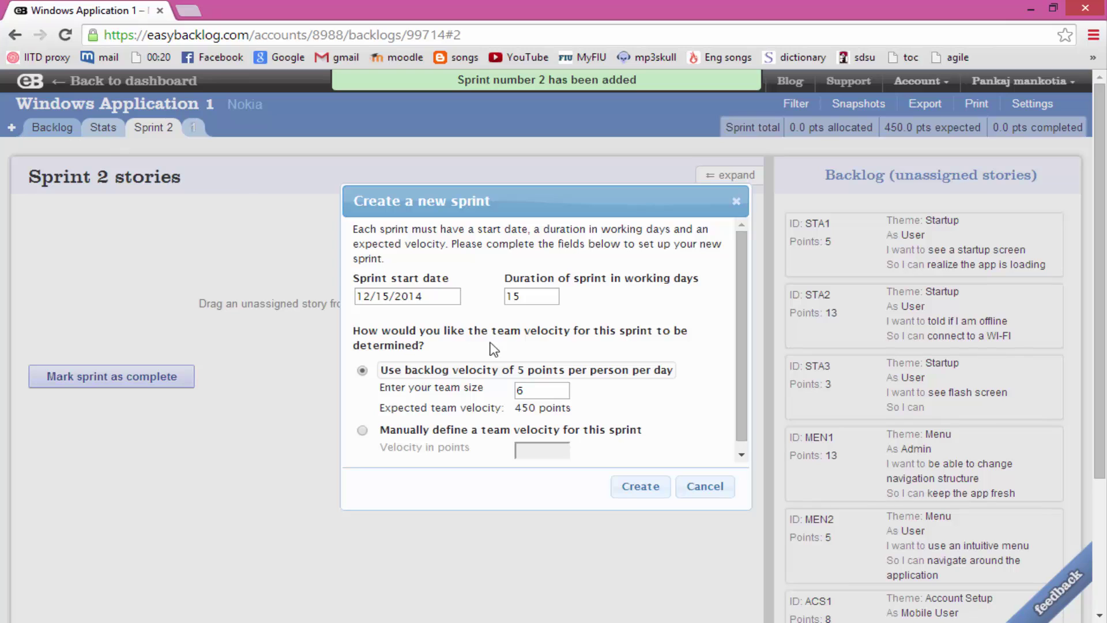
pyautogui.click(642, 487)
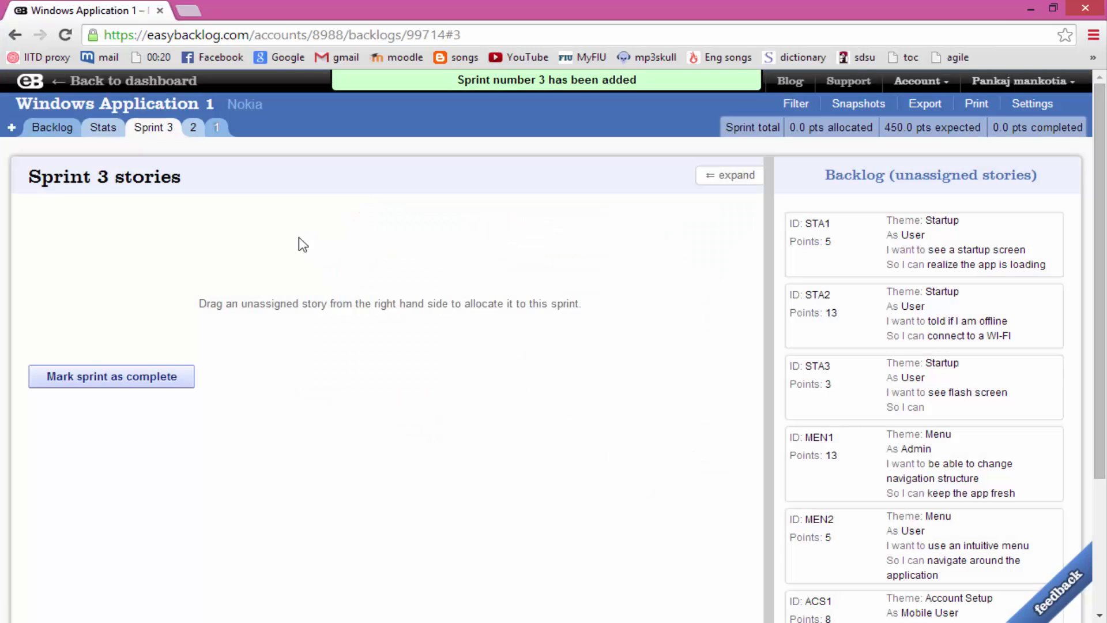
pyautogui.click(218, 134)
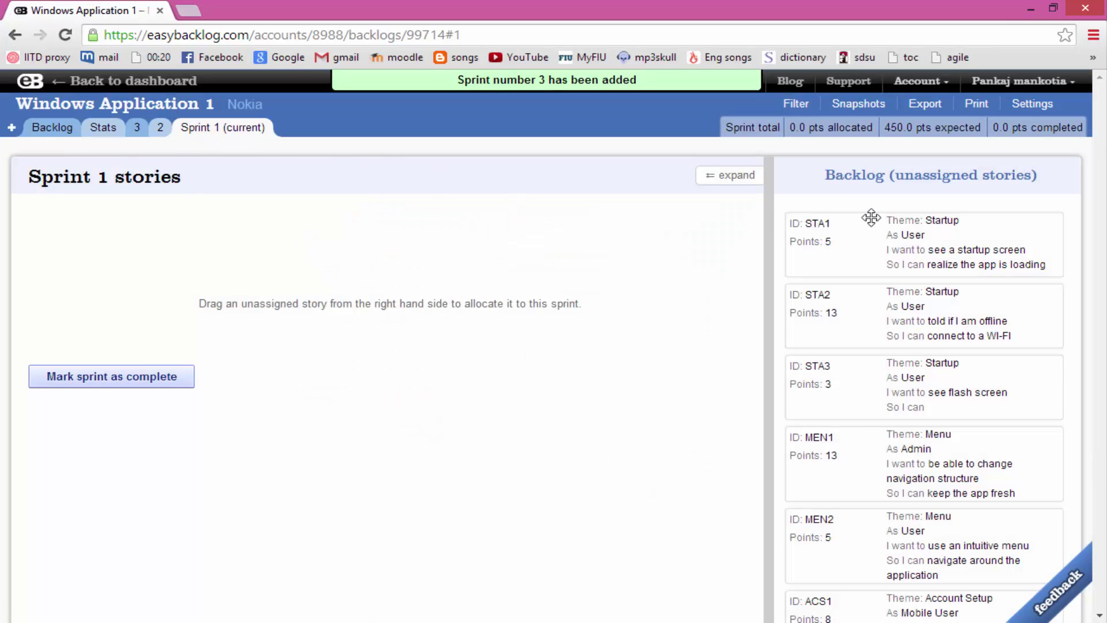
# Move stories STA1 and STA3 into Sprint 1
pyautogui.moveTo(876, 226)
pyautogui.moveTo(931, 239); pyautogui.dragTo(279, 254)
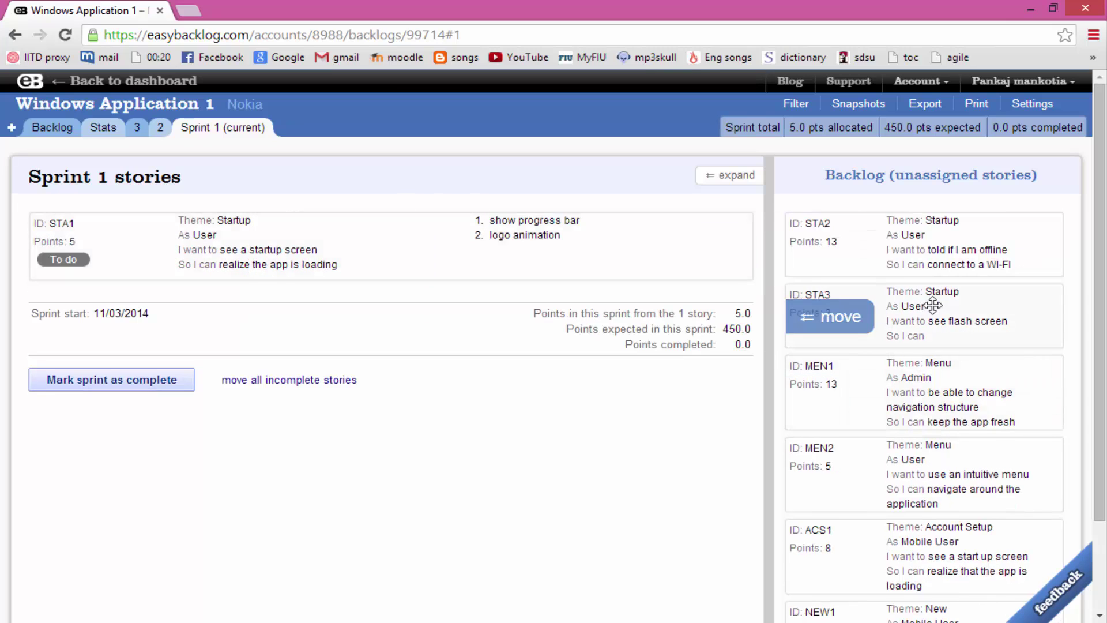
pyautogui.moveTo(935, 301); pyautogui.dragTo(199, 248)
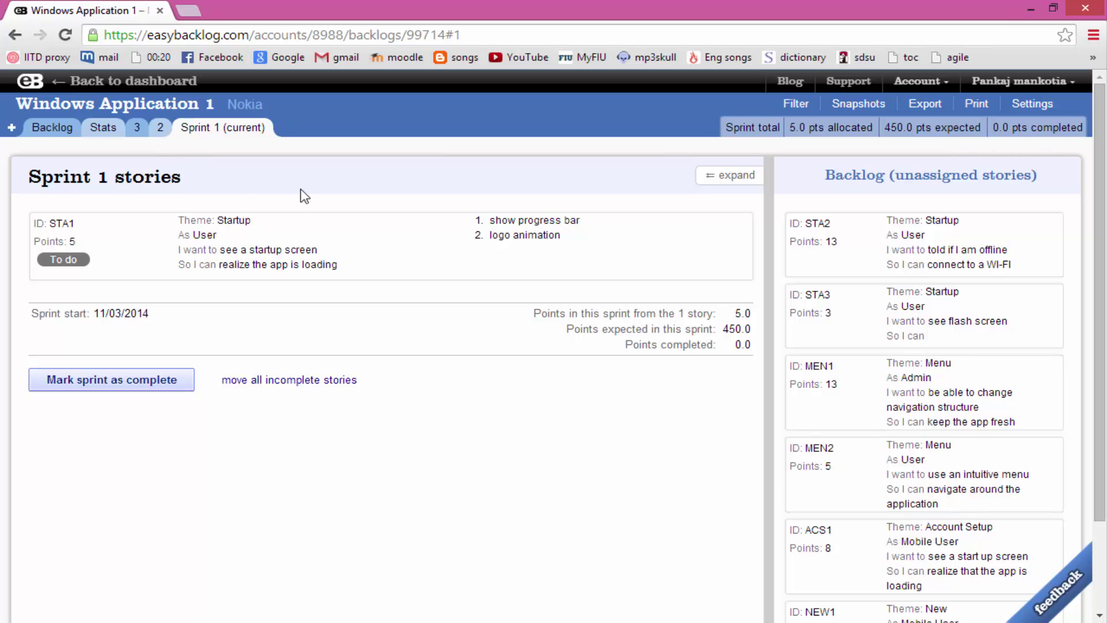
pyautogui.moveTo(912, 345)
pyautogui.moveTo(830, 320); pyautogui.dragTo(110, 311)
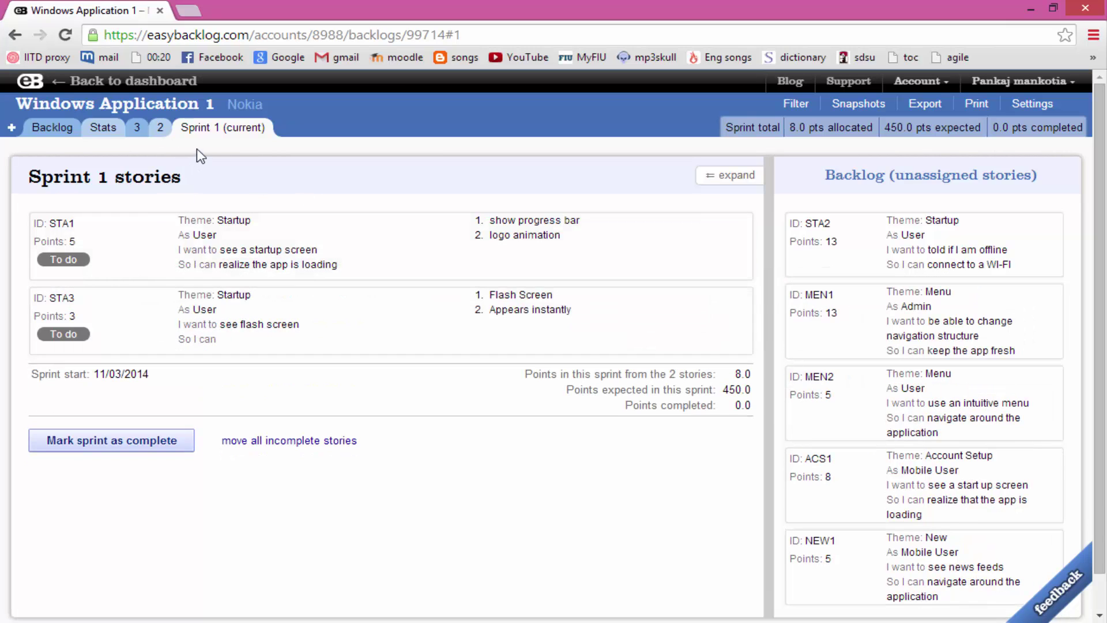
# Move stories STA2 and MEN1 into Sprint 2
pyautogui.click(157, 131)
pyautogui.moveTo(852, 256)
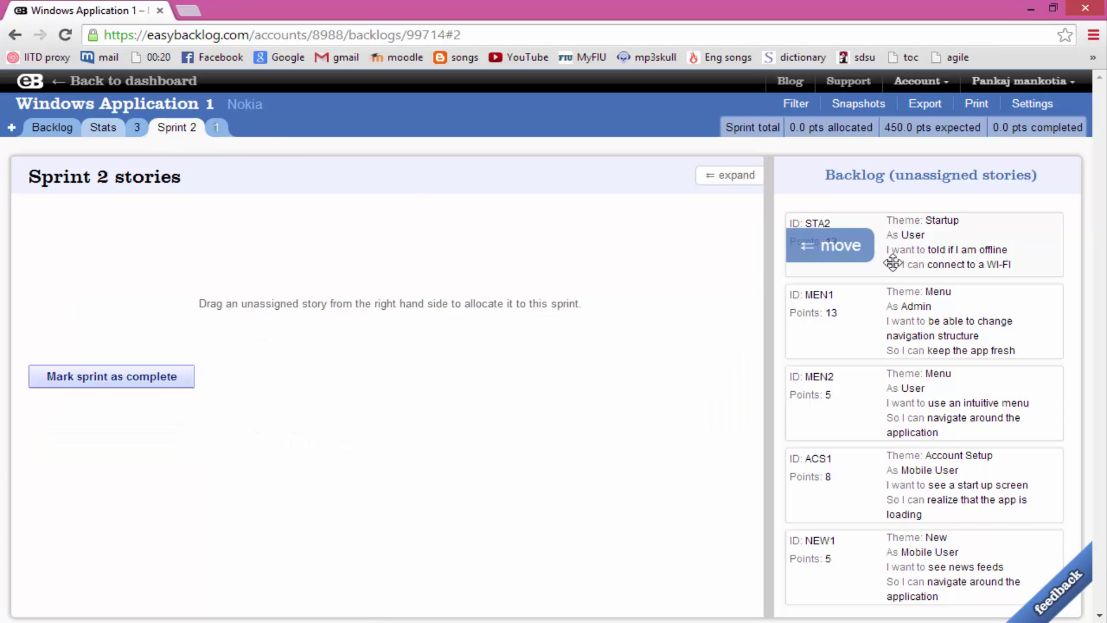
pyautogui.moveTo(851, 256); pyautogui.dragTo(64, 250)
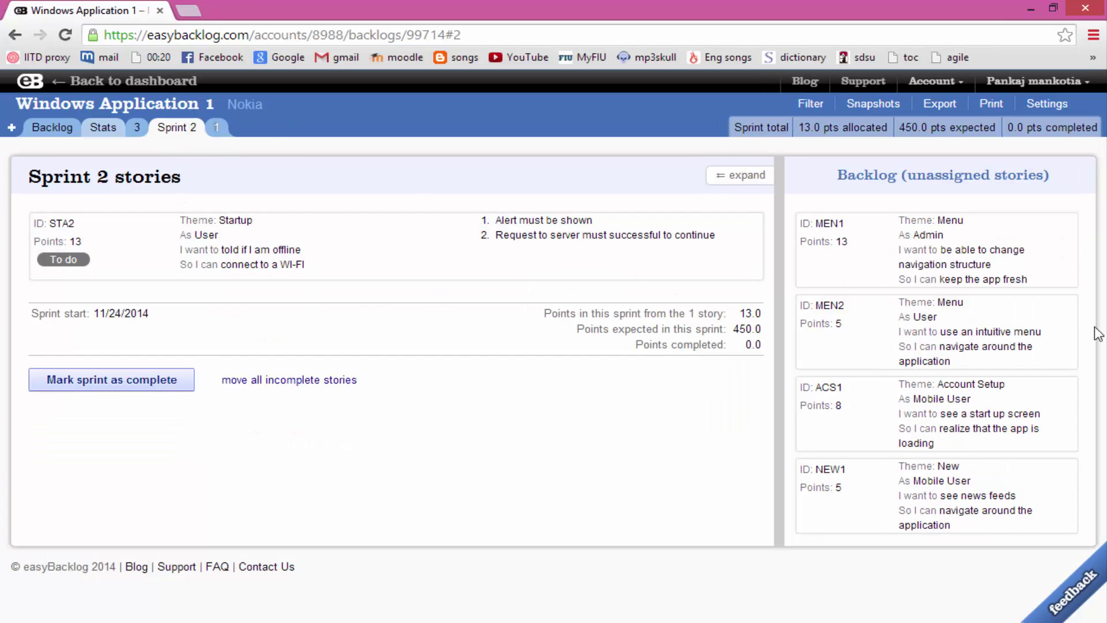
pyautogui.moveTo(881, 275)
pyautogui.moveTo(881, 276); pyautogui.dragTo(213, 341)
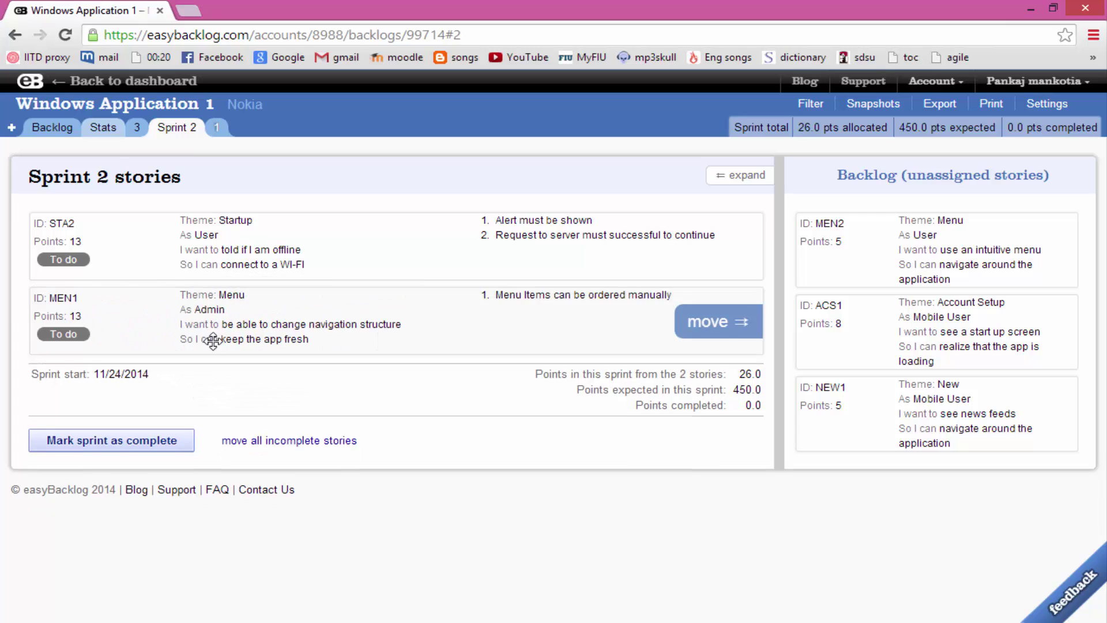
# Move stories MEN2 and ACS1 into Sprint 3, then return to the backlog
pyautogui.click(137, 127)
pyautogui.moveTo(910, 274)
pyautogui.moveTo(909, 275); pyautogui.dragTo(58, 254)
pyautogui.moveTo(882, 269)
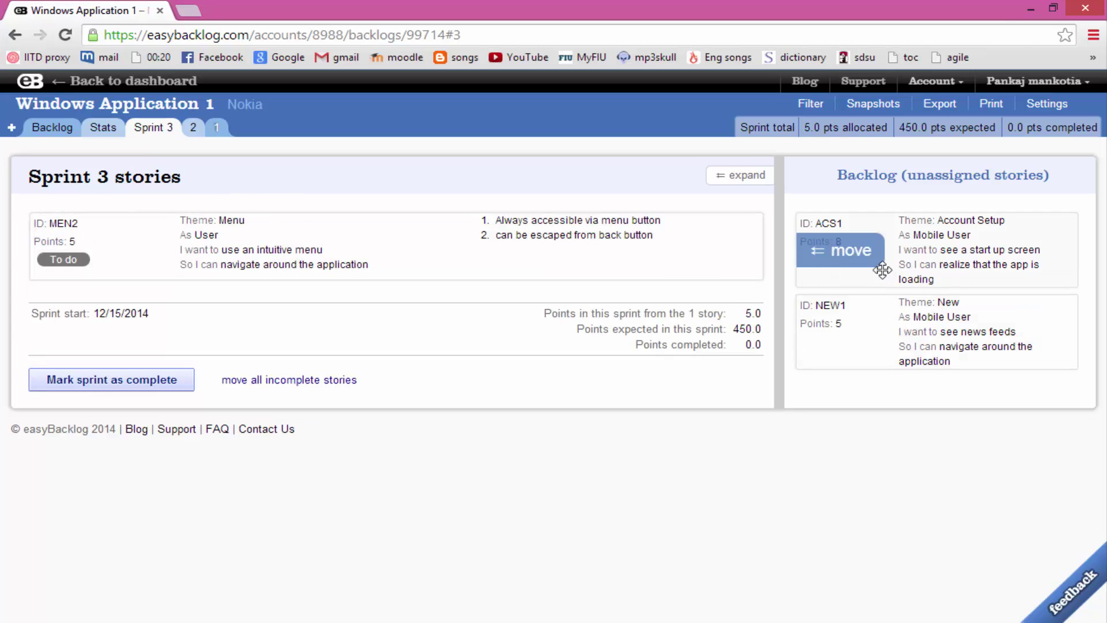
pyautogui.moveTo(882, 269); pyautogui.dragTo(153, 336)
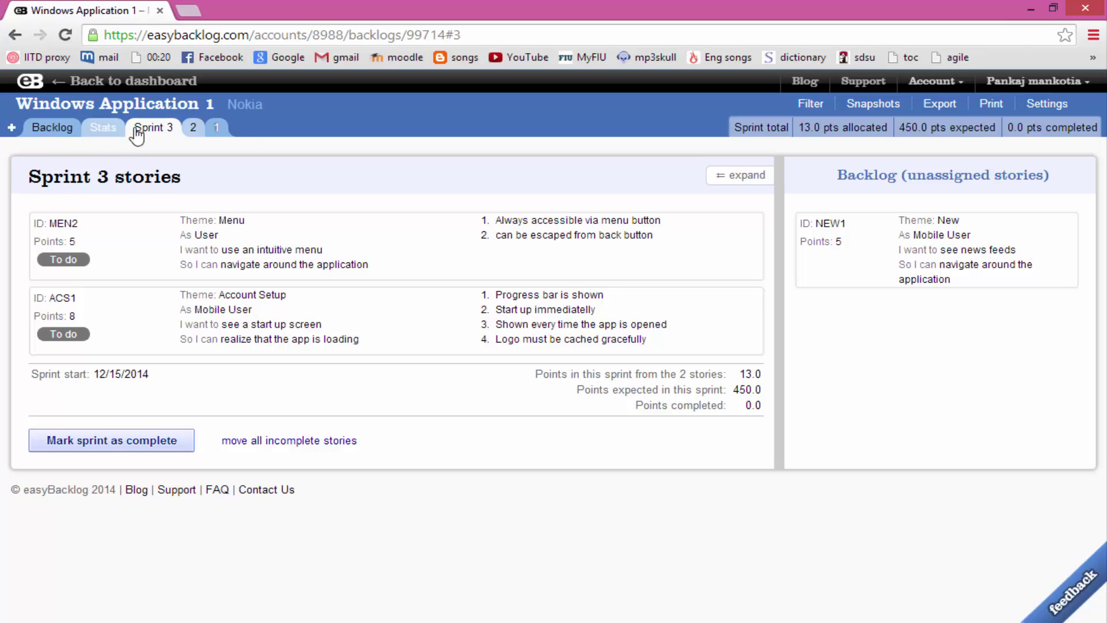
pyautogui.click(217, 133)
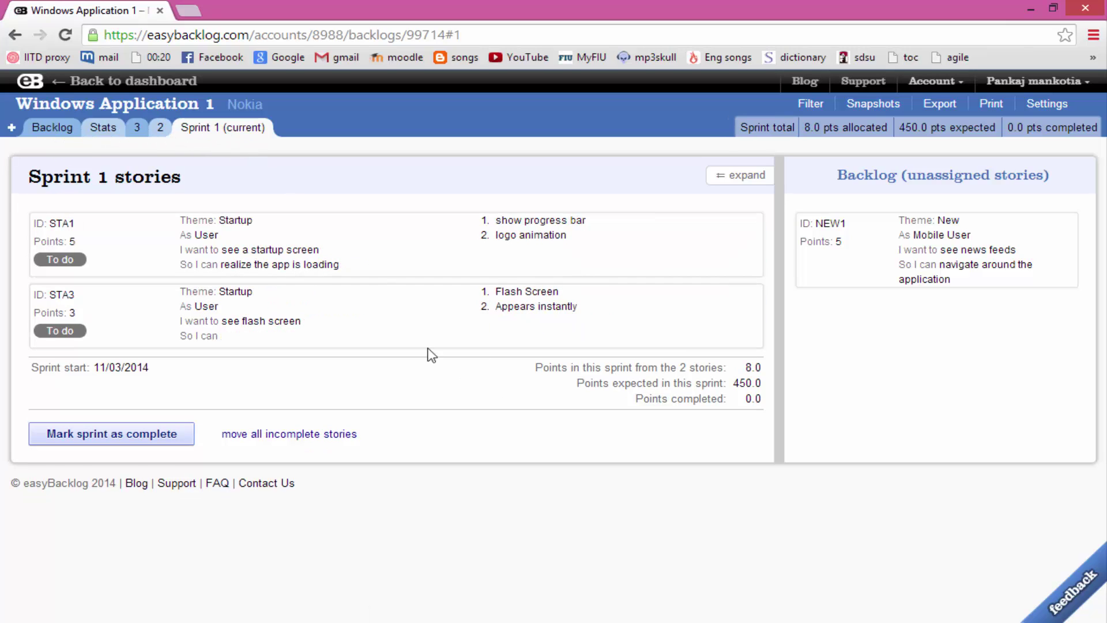
pyautogui.click(44, 131)
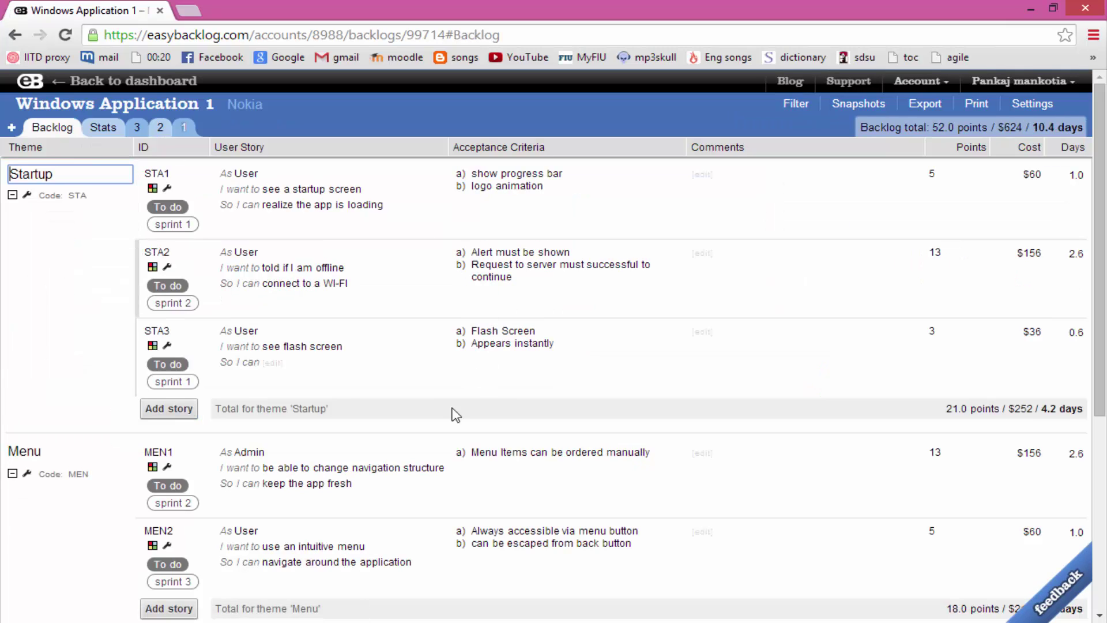
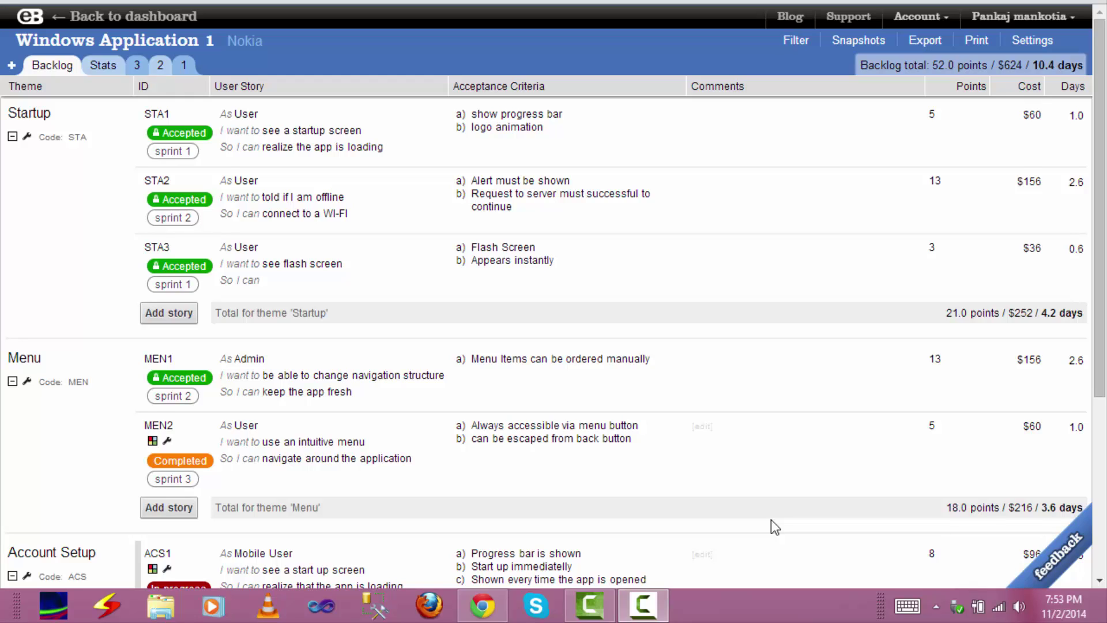
# Look through the Sprint 1, 2 and 3 stories, then show the Stats burn down and burn up charts
pyautogui.click(189, 66)
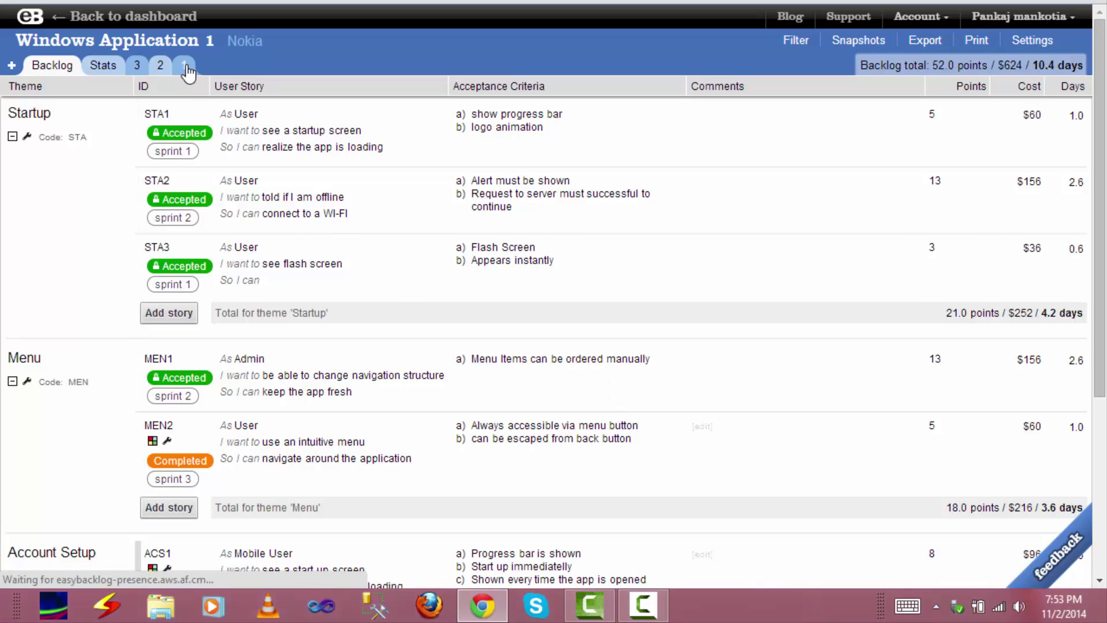
pyautogui.click(161, 65)
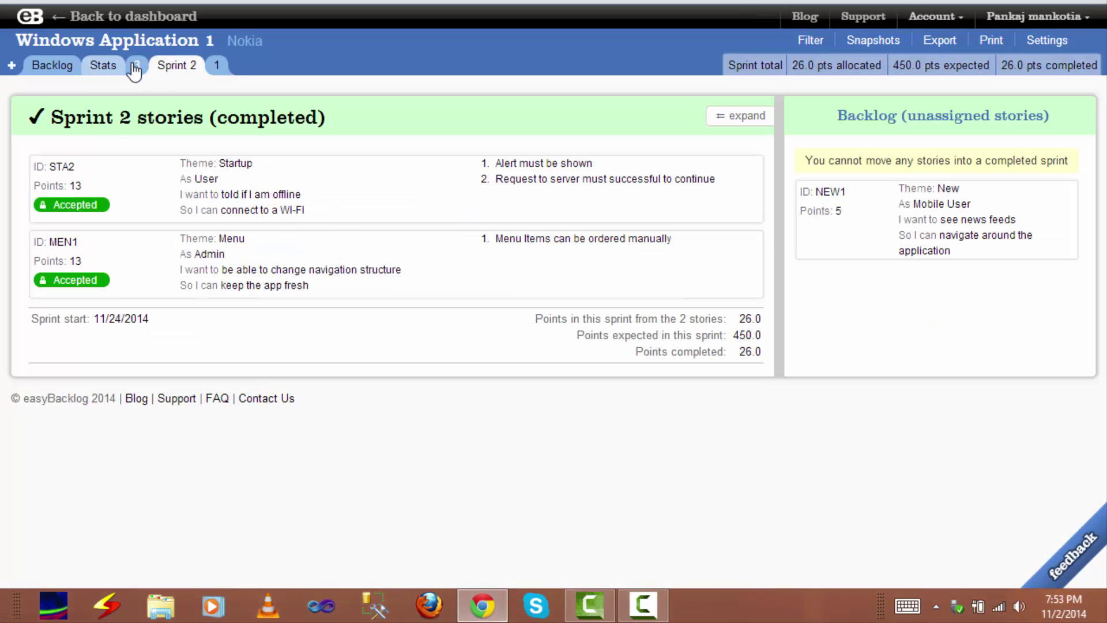
pyautogui.click(134, 67)
pyautogui.click(109, 67)
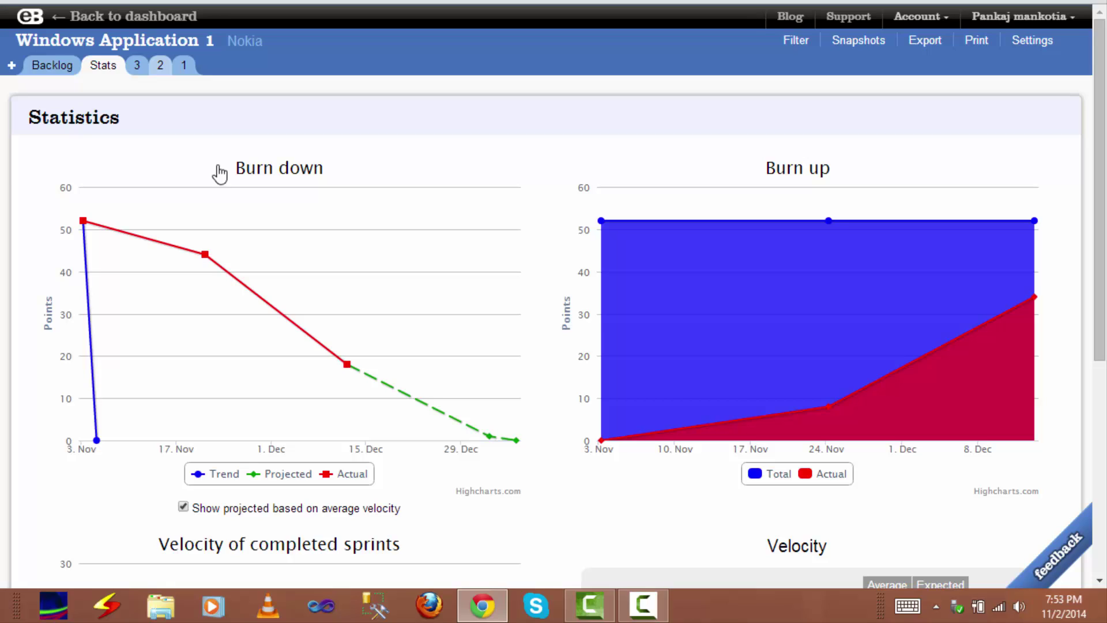
# Scroll to the velocity chart and table and inspect the Sprint 2 velocity figures
pyautogui.scroll(-6, 480, 285)
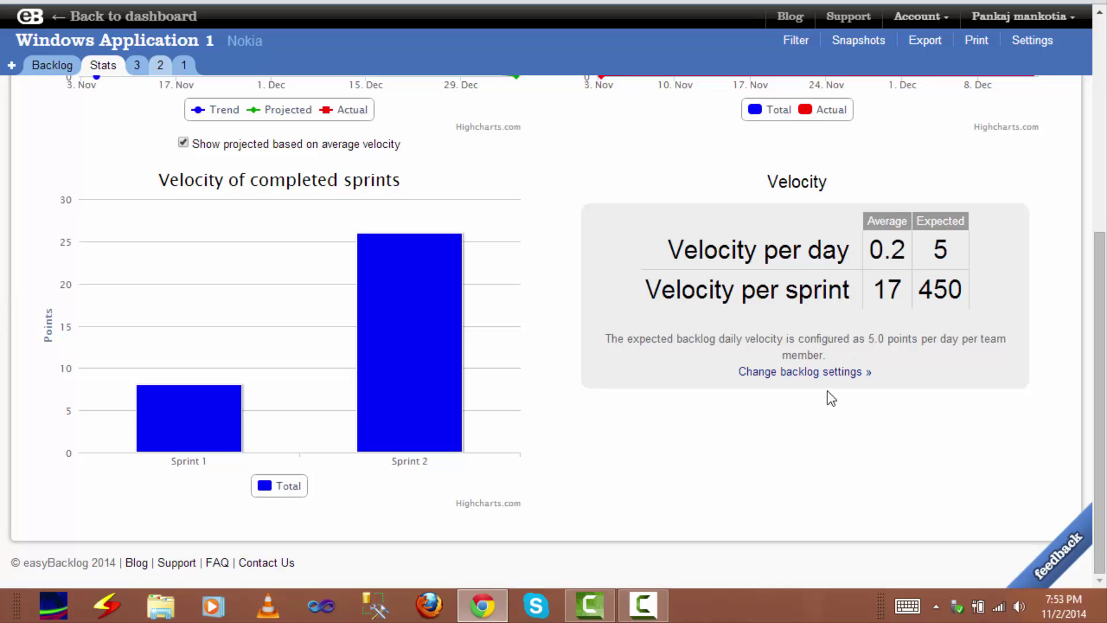
pyautogui.moveTo(260, 348)
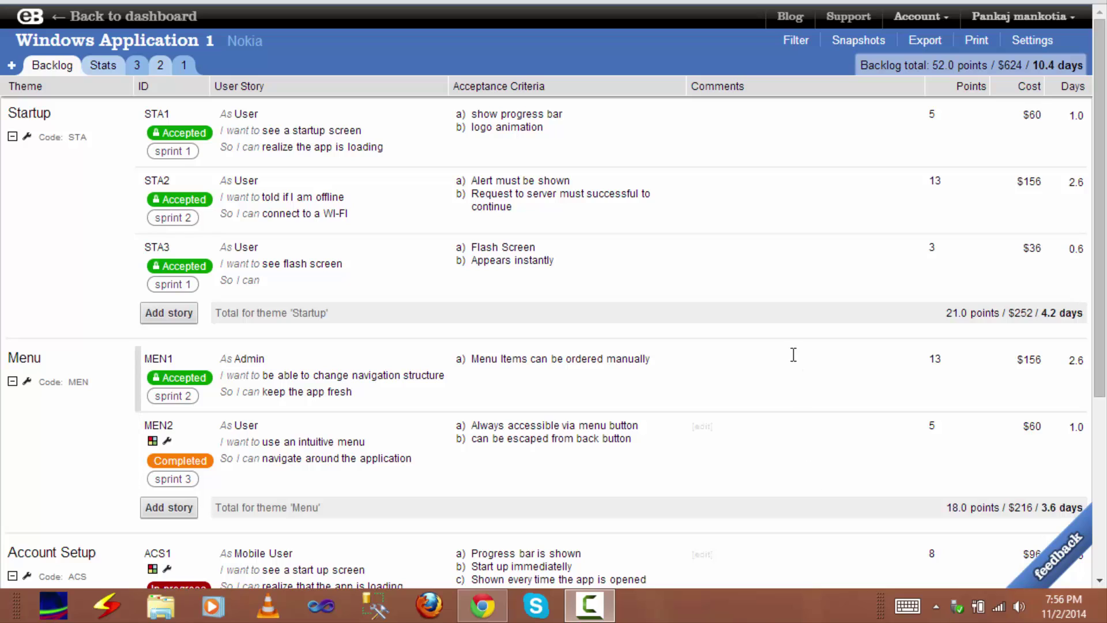
pyautogui.click(848, 40)
pyautogui.click(798, 41)
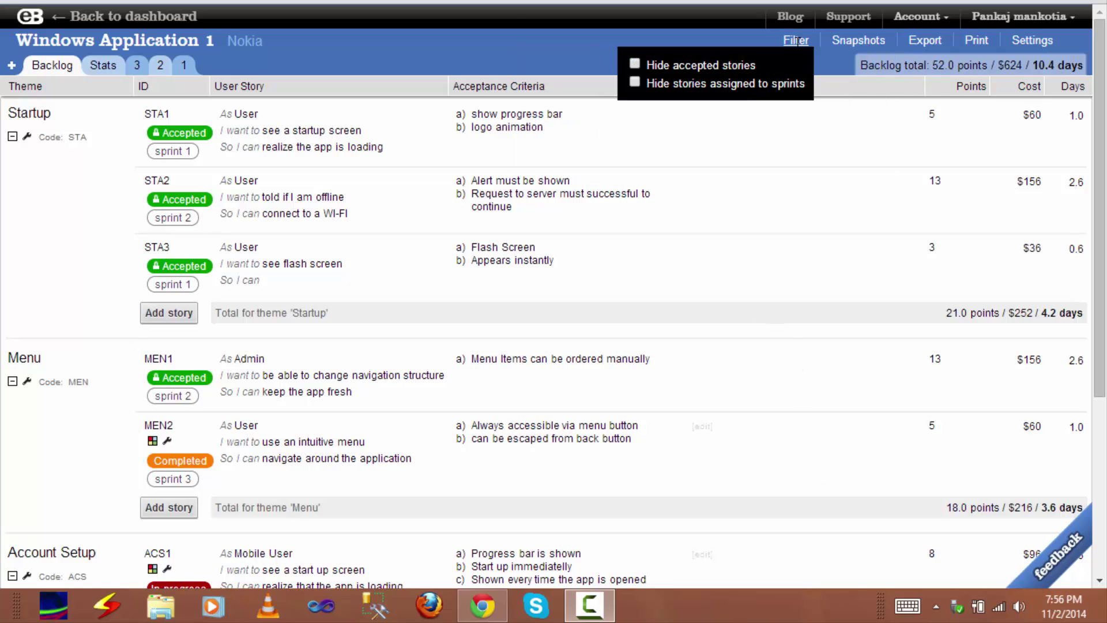
pyautogui.click(634, 64)
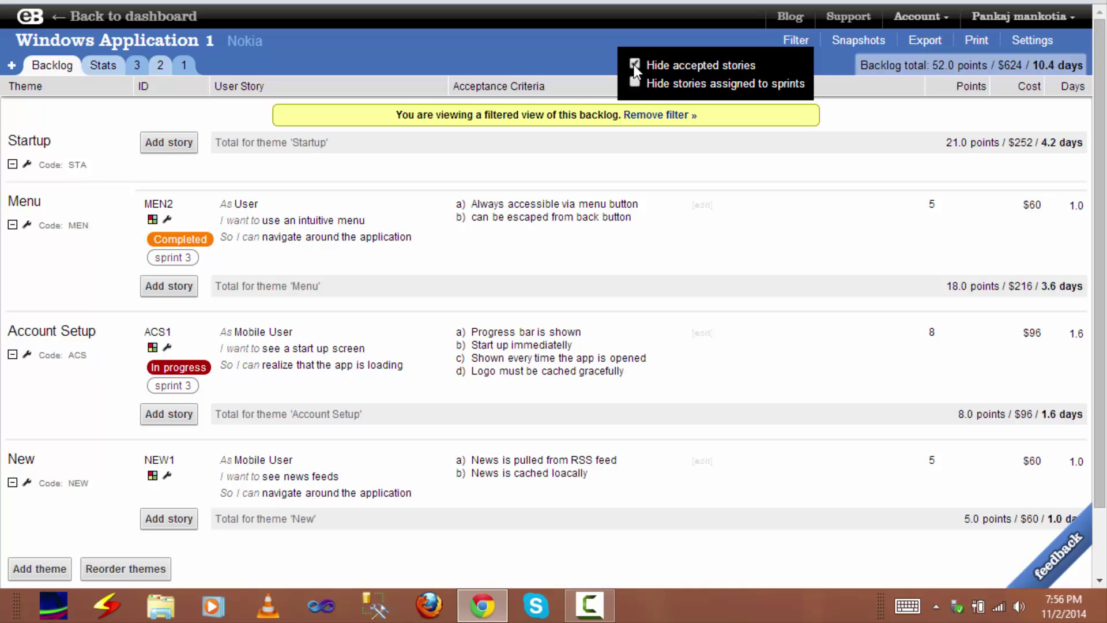
pyautogui.click(634, 64)
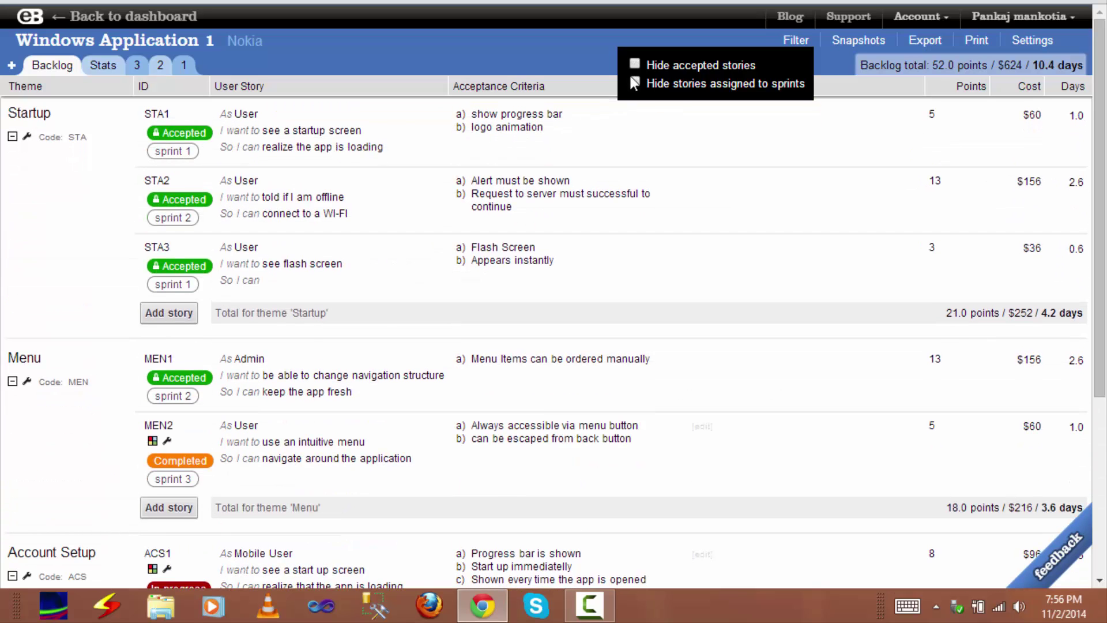
pyautogui.click(635, 82)
pyautogui.click(635, 82)
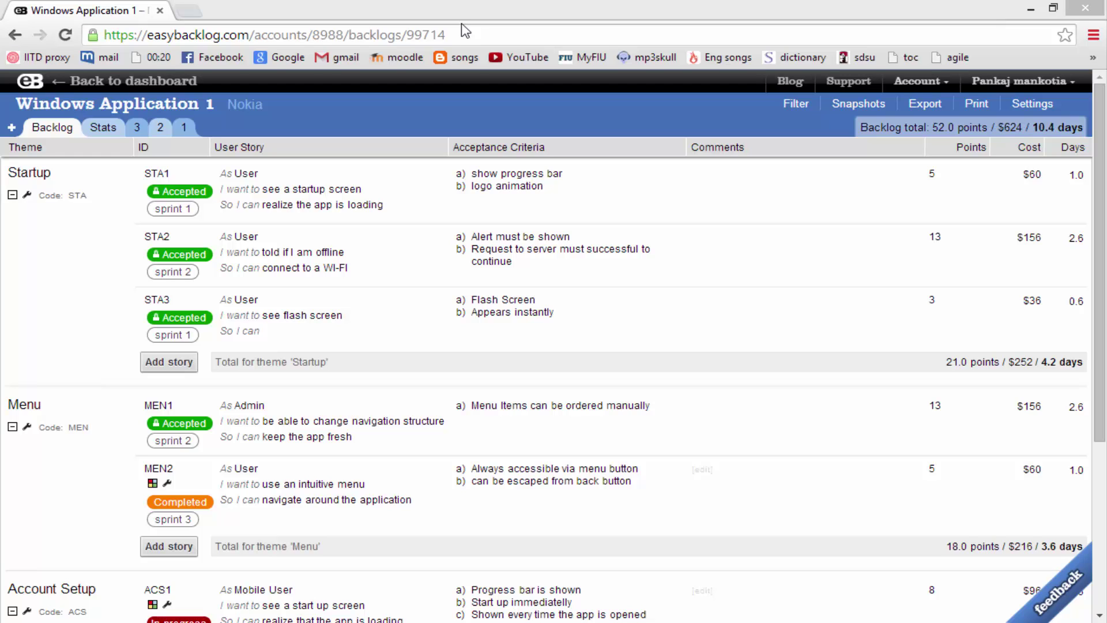
# Append .xml to the backlog URL to view its XML data, then return to the backlog
pyautogui.click(465, 31)
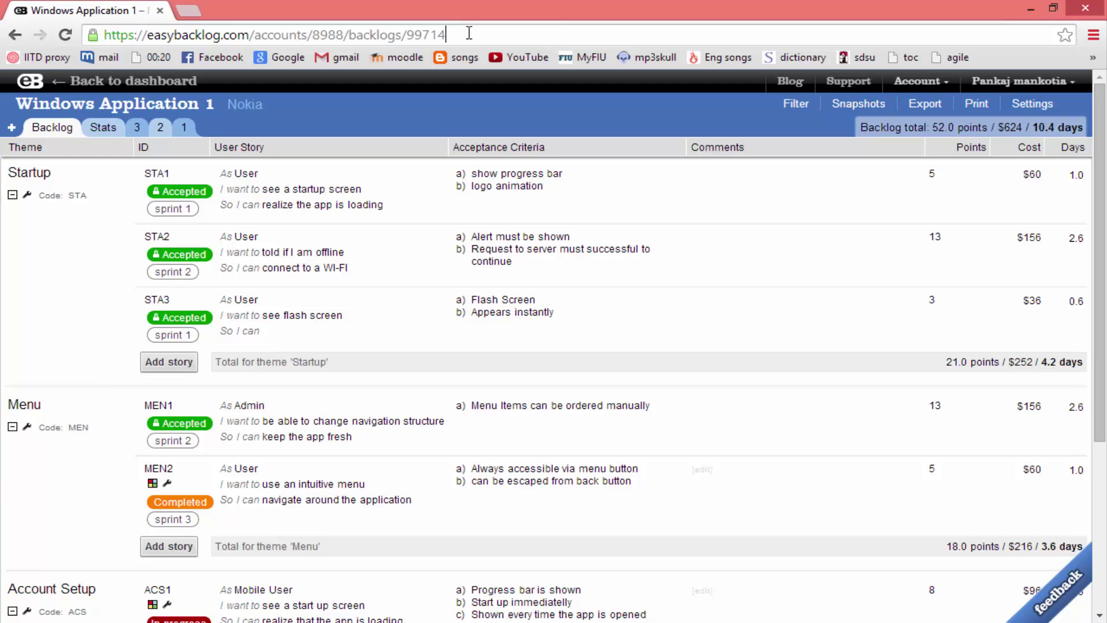
pyautogui.click(465, 31)
pyautogui.write('.xm')
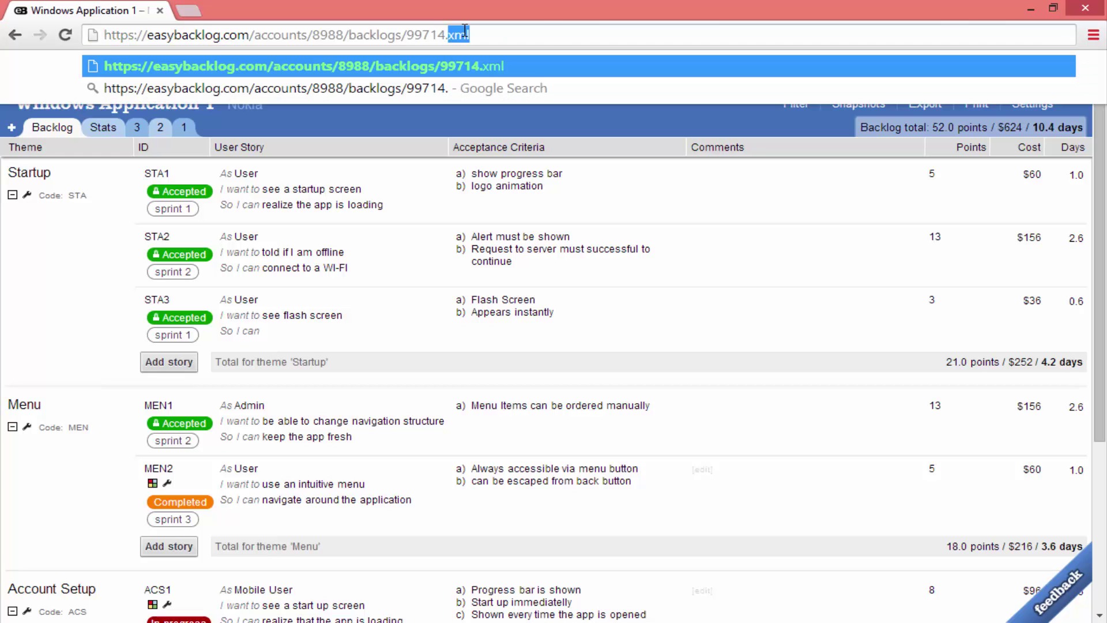
pyautogui.write('l')
pyautogui.press('Return')
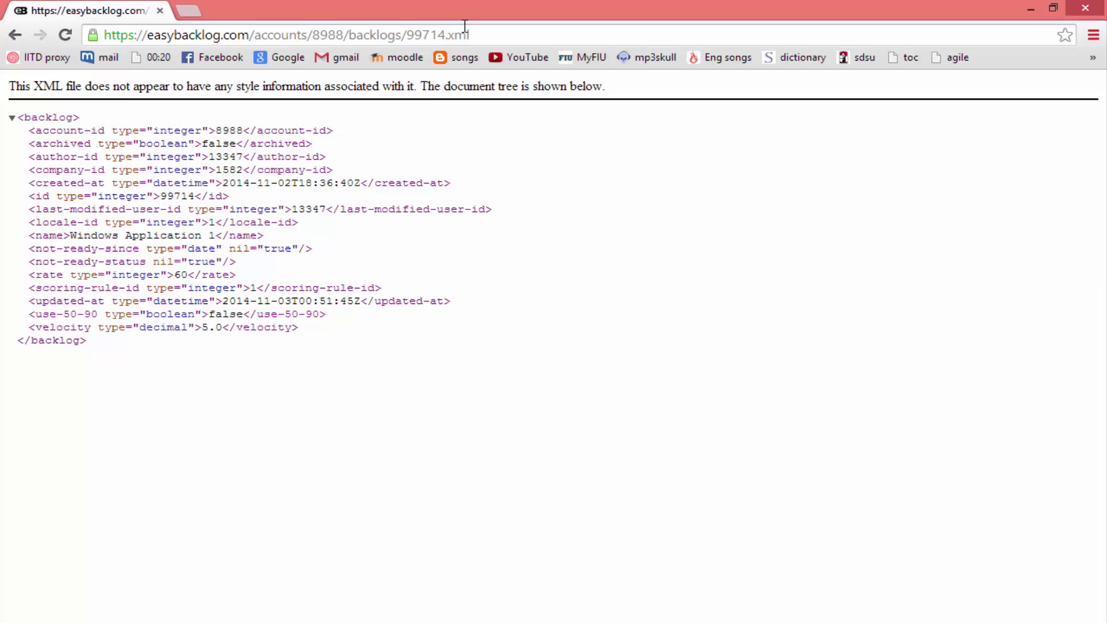
pyautogui.click(15, 35)
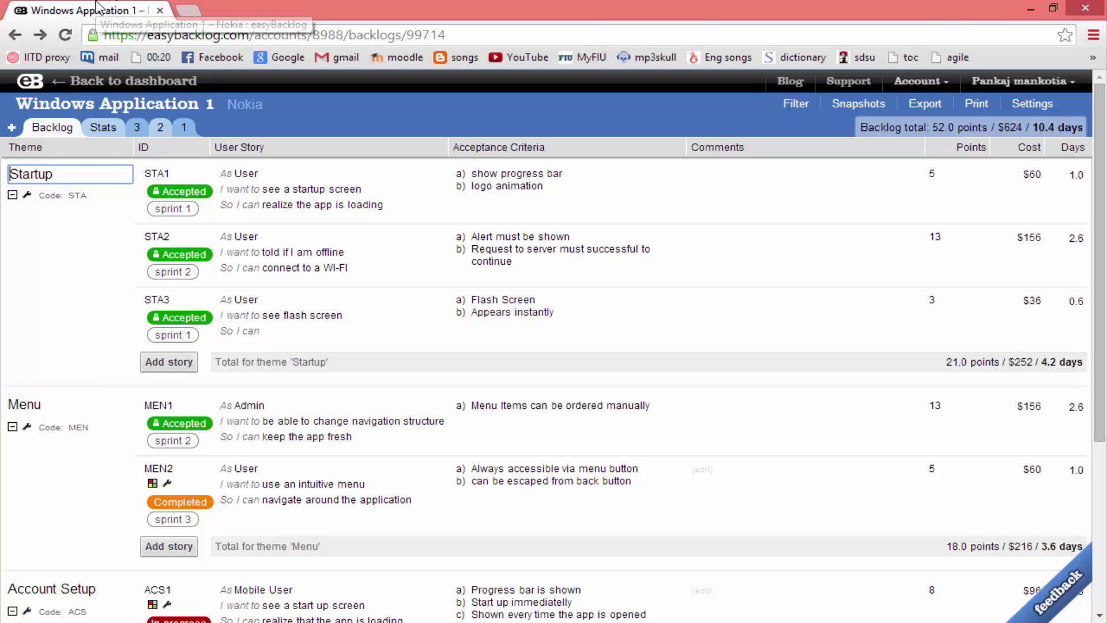
# Invite a new user by e-mail from Manage Users with 'View all backlogs in this account' permission
pyautogui.click(912, 86)
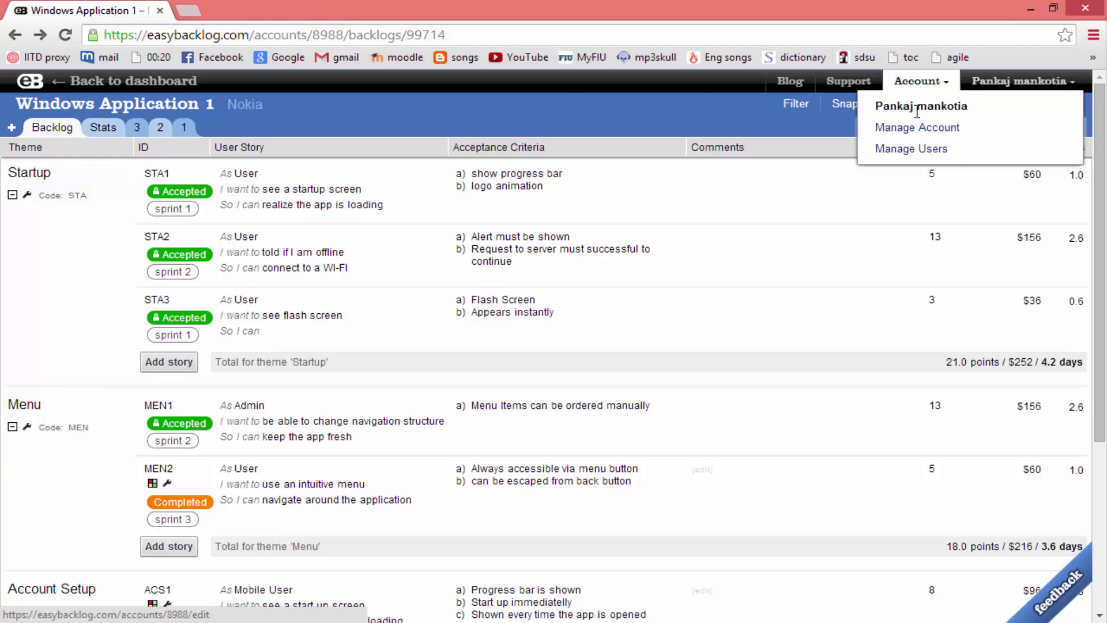
pyautogui.click(906, 148)
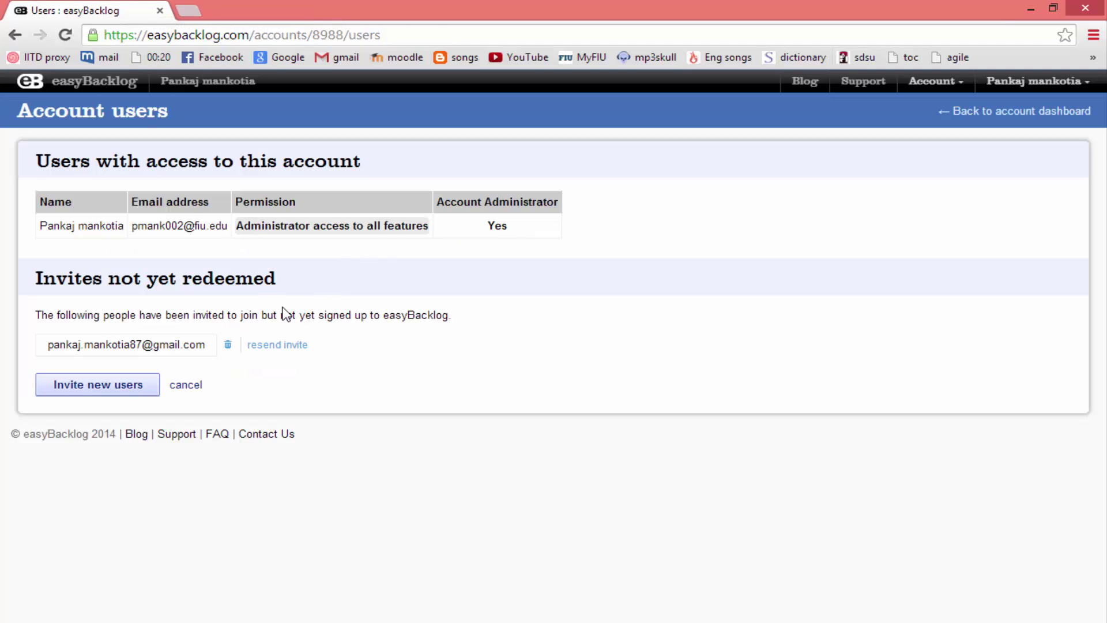
pyautogui.click(119, 392)
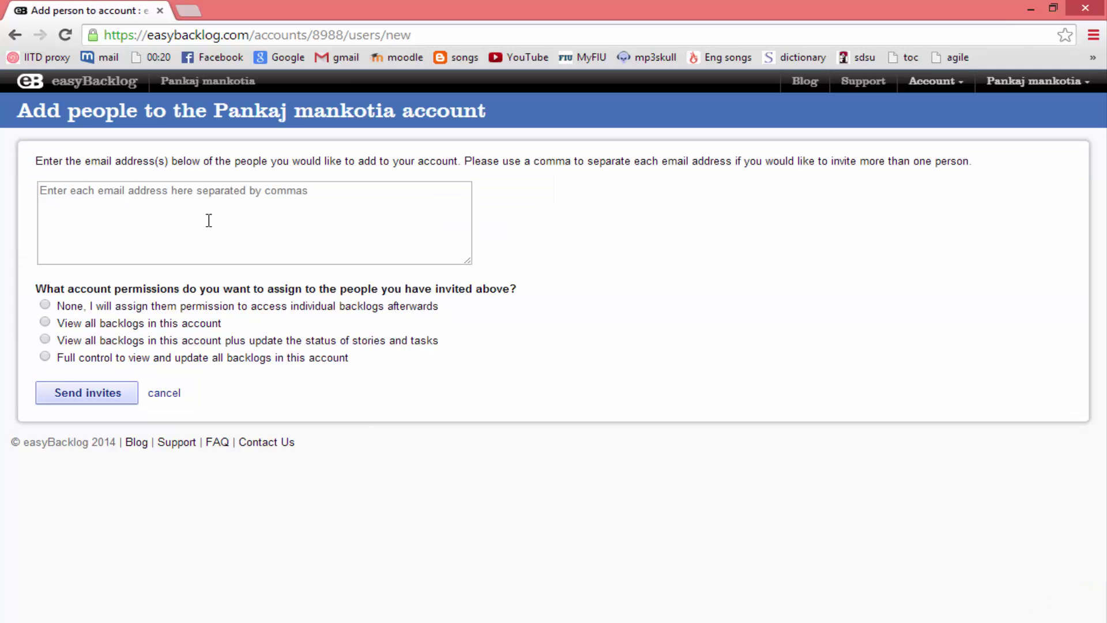
pyautogui.click(209, 220)
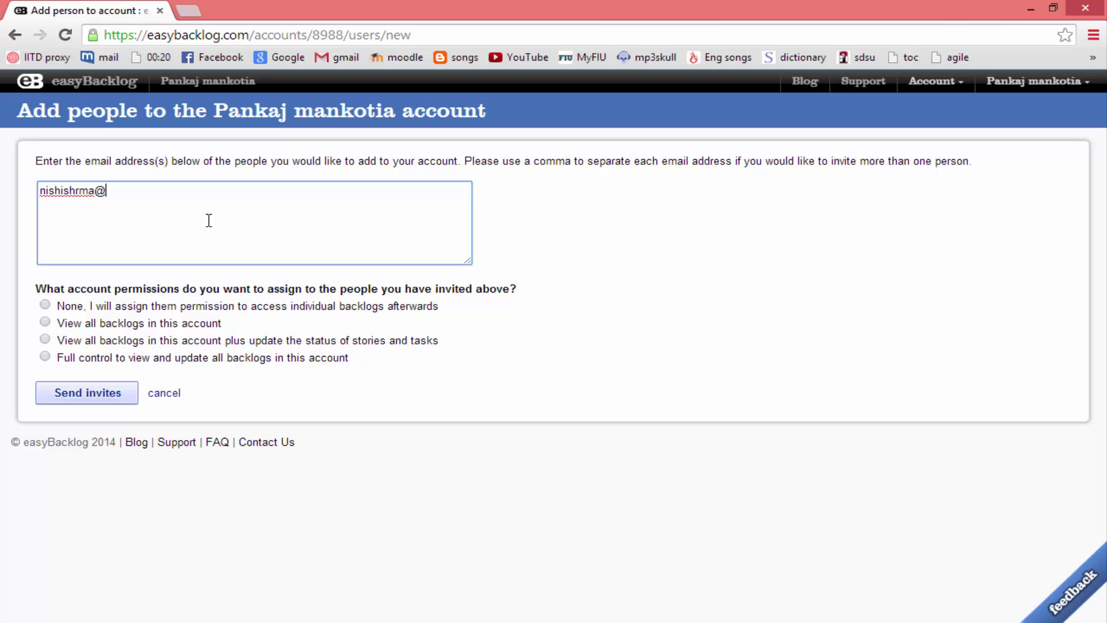
pyautogui.click(45, 323)
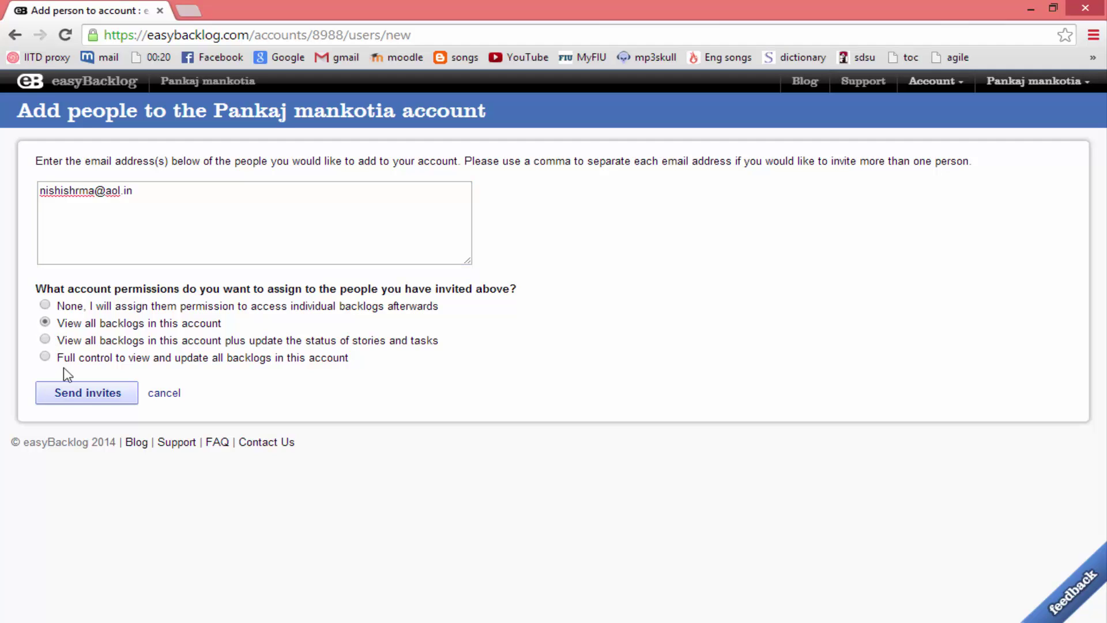
pyautogui.click(88, 396)
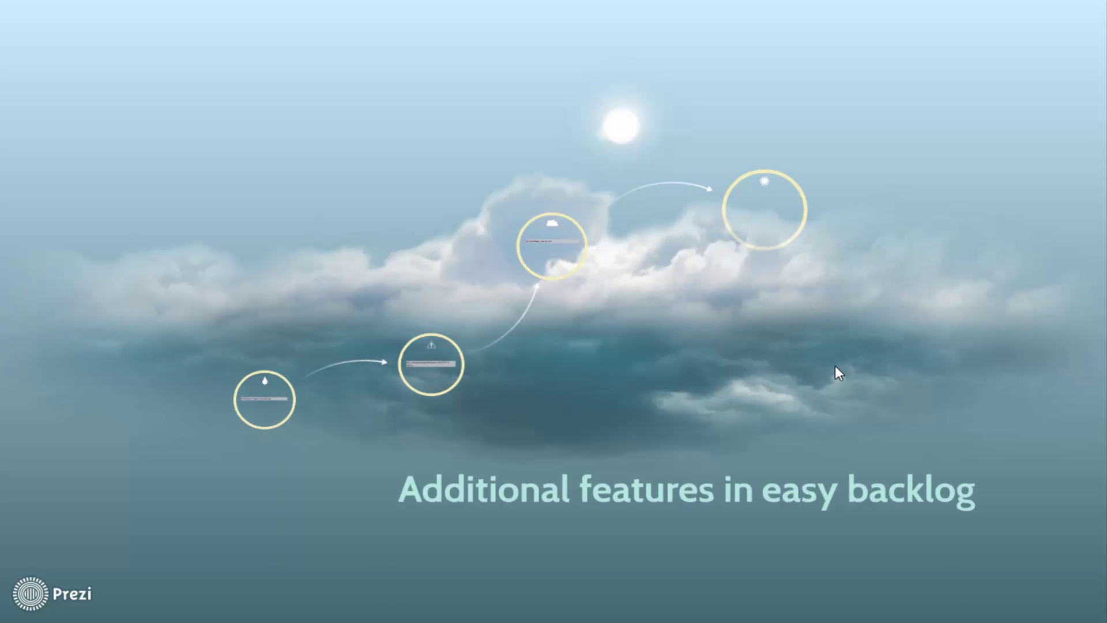
# Step through the Prezi's feature, free-of-cost and 99.99 % API uptime points, then switch back to the browser
pyautogui.press('Right')
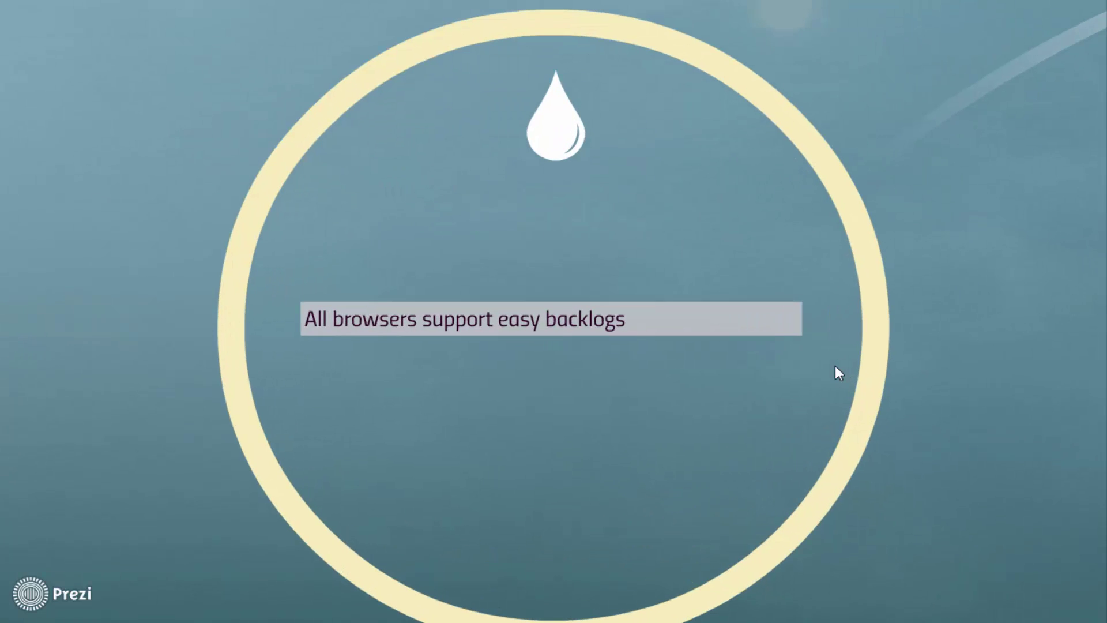
pyautogui.press('Right')
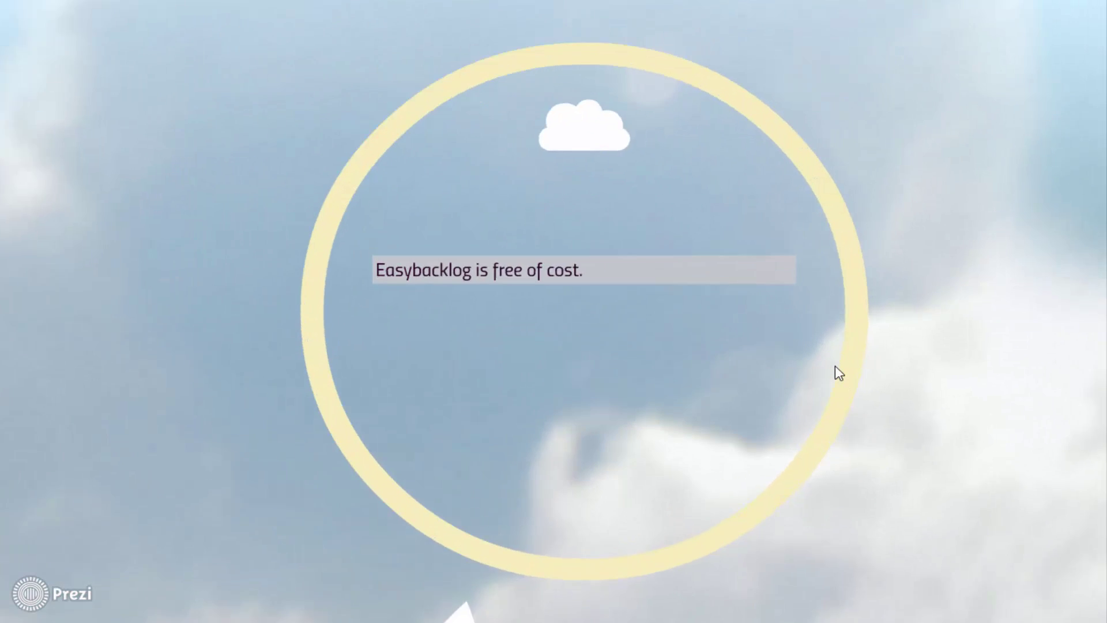
pyautogui.press('Right')
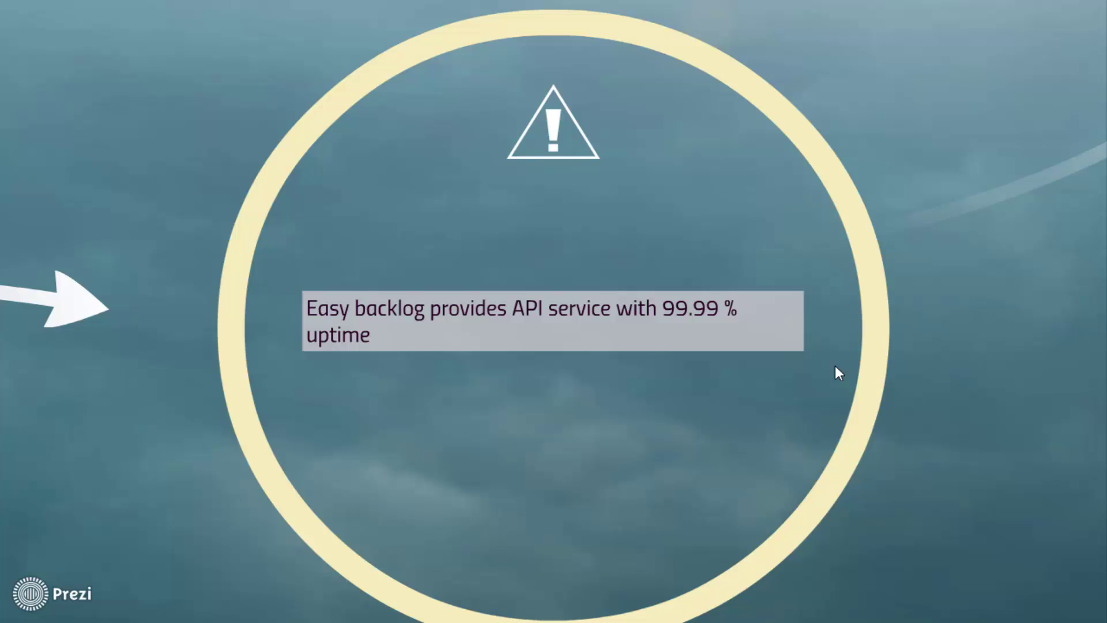
pyautogui.hotkey('alt', 'Tab')
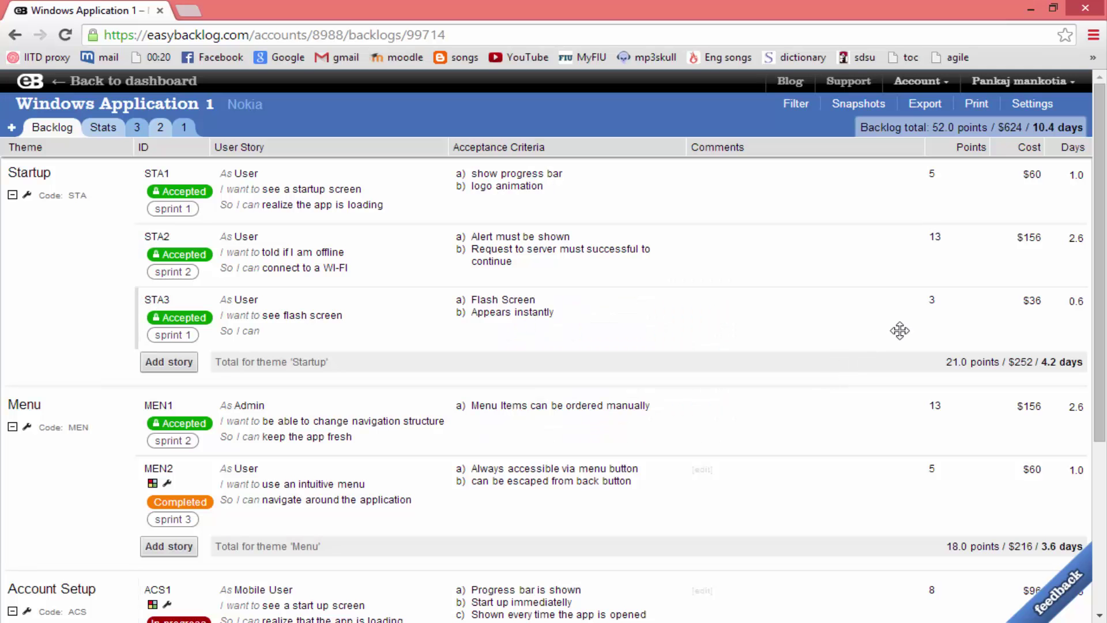
# Browse the Support page and API service documentation, then log out of easyBacklog
pyautogui.click(836, 83)
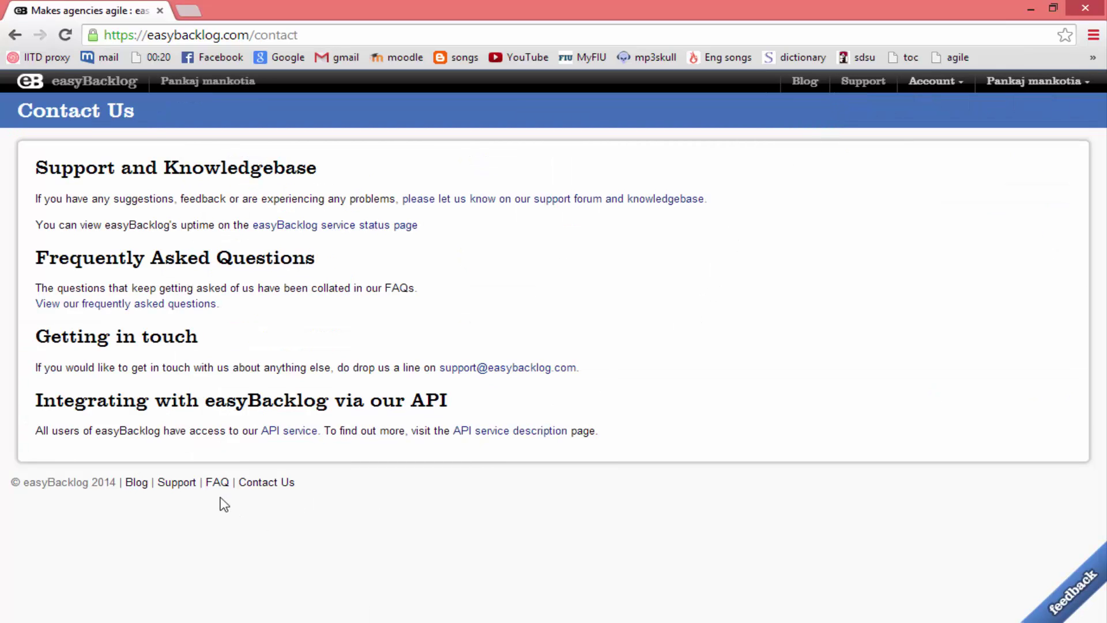
pyautogui.click(288, 436)
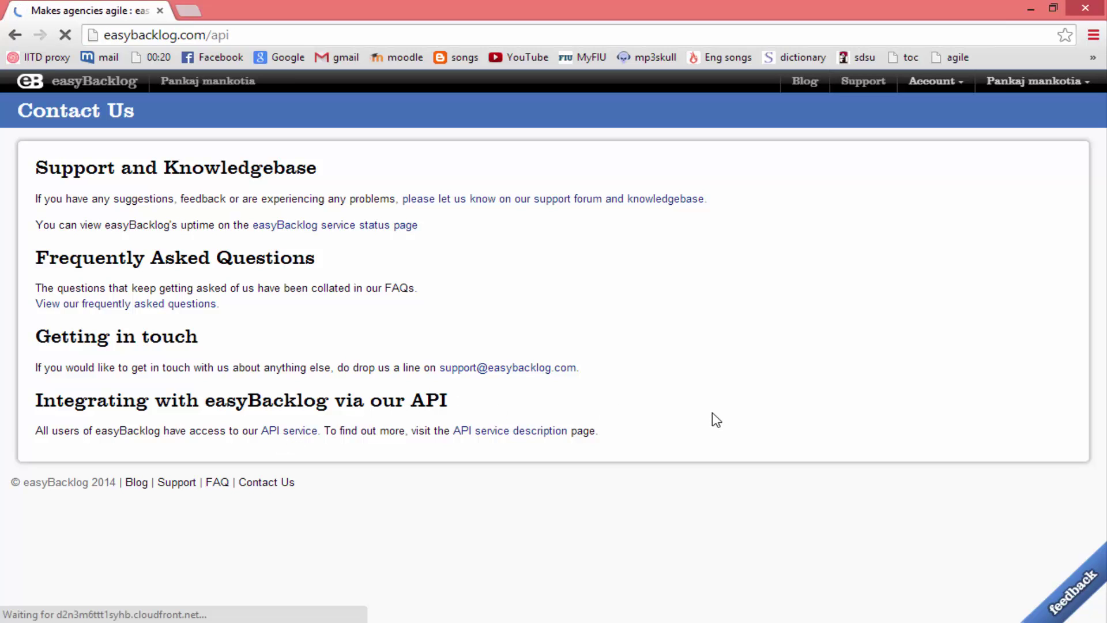
pyautogui.scroll(-13, 692, 411)
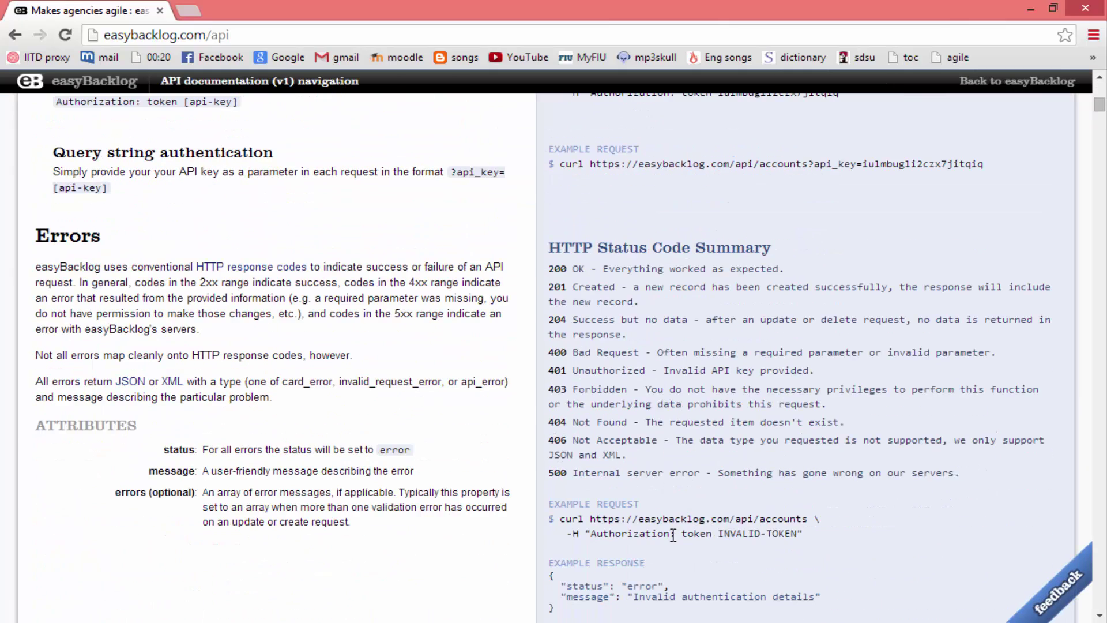
pyautogui.scroll(3, 715, 369)
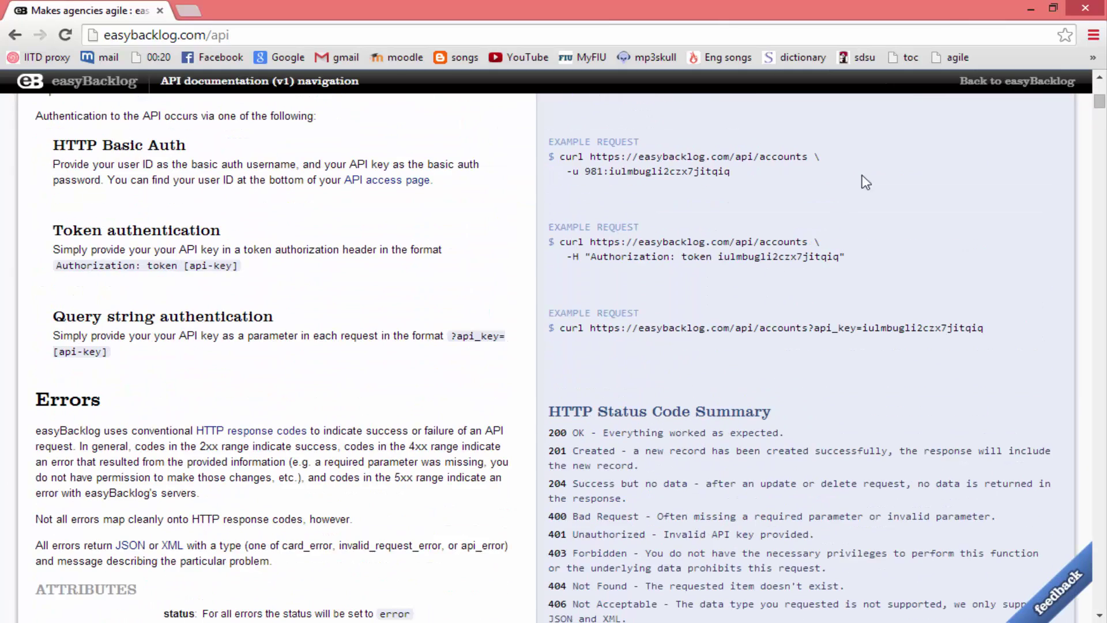
pyautogui.click(1000, 83)
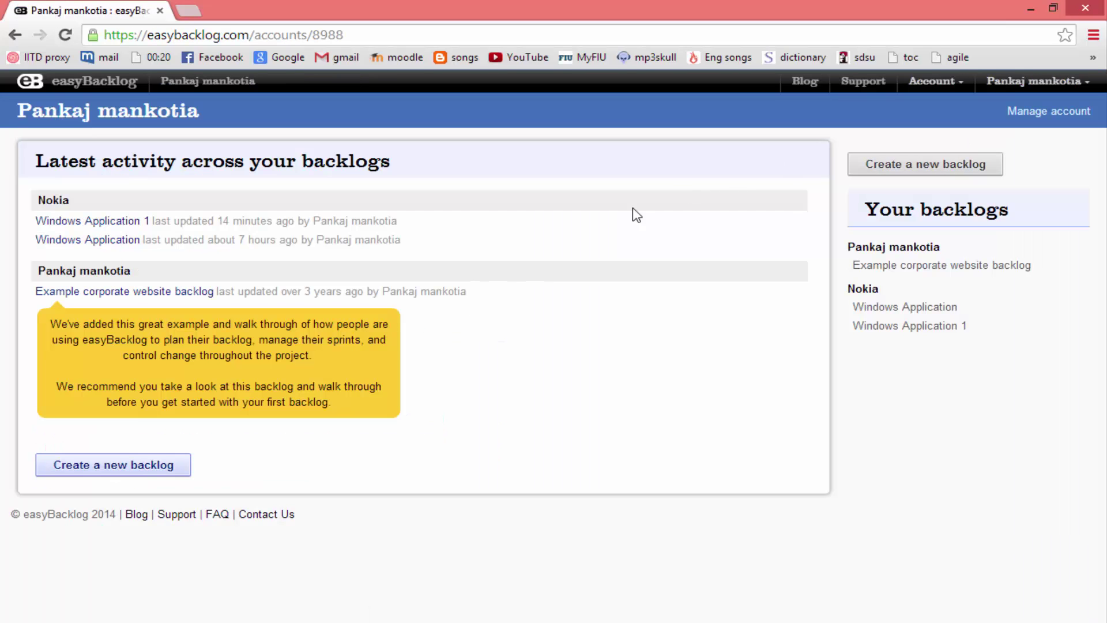
pyautogui.click(995, 199)
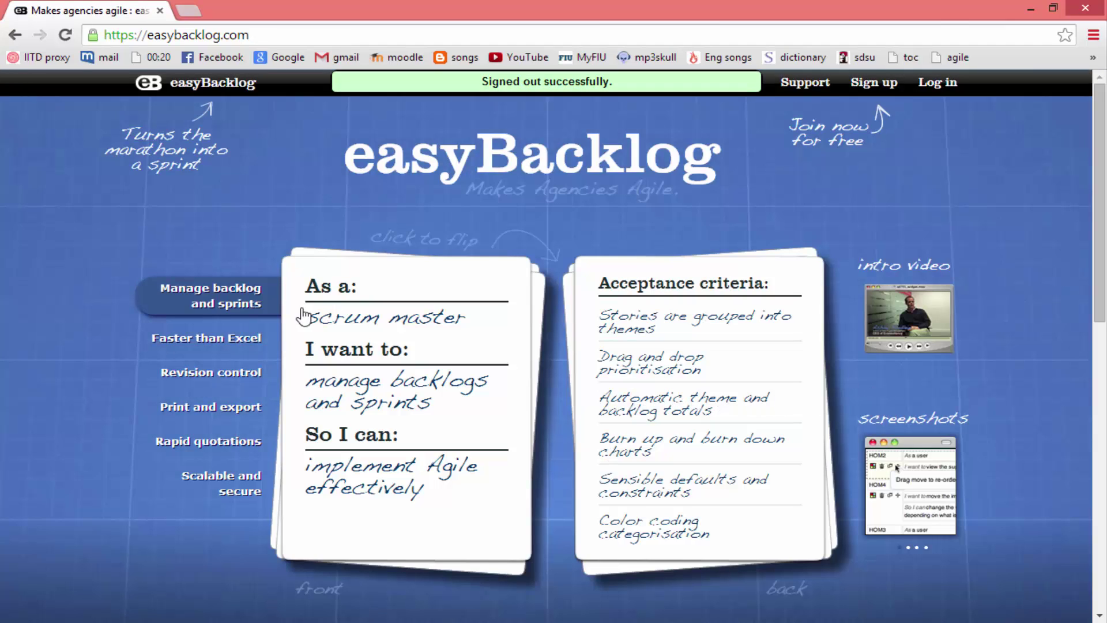